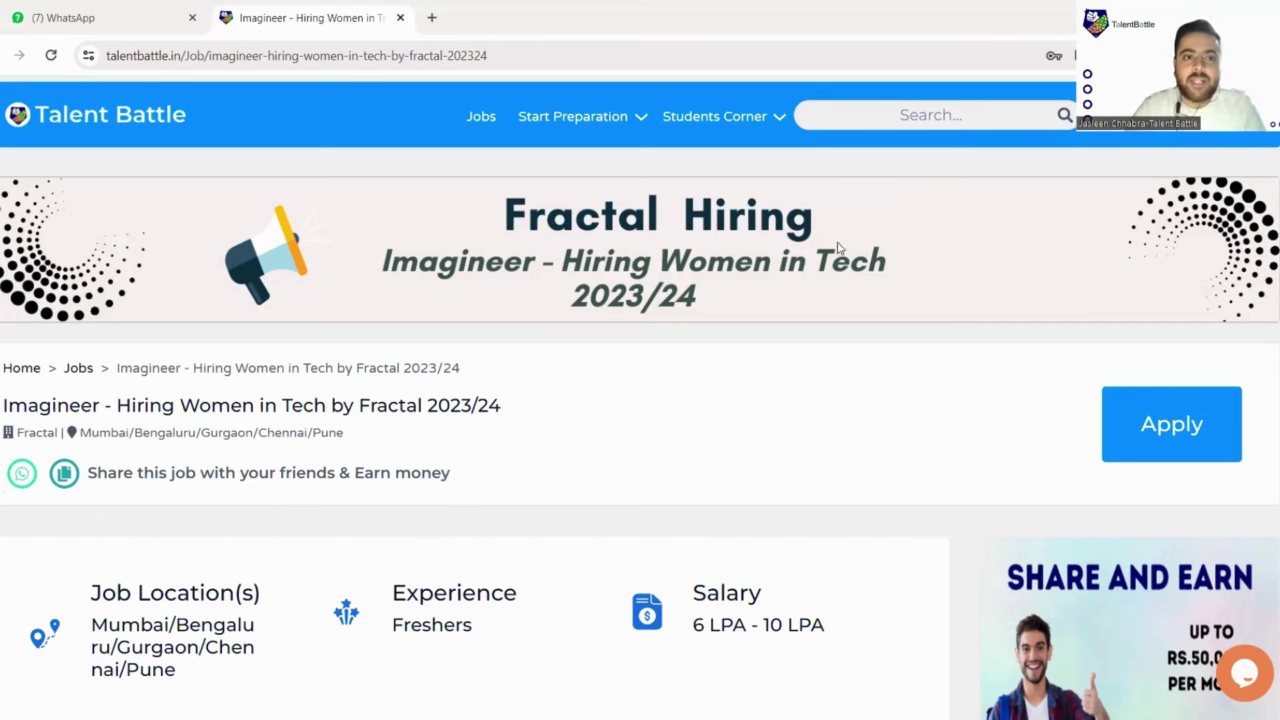
Step: Highlight 'Imagineer' and 'Hiring Women in Tech' in the job title, then scroll to the location, experience and salary cards
mouse_move(600, 125)
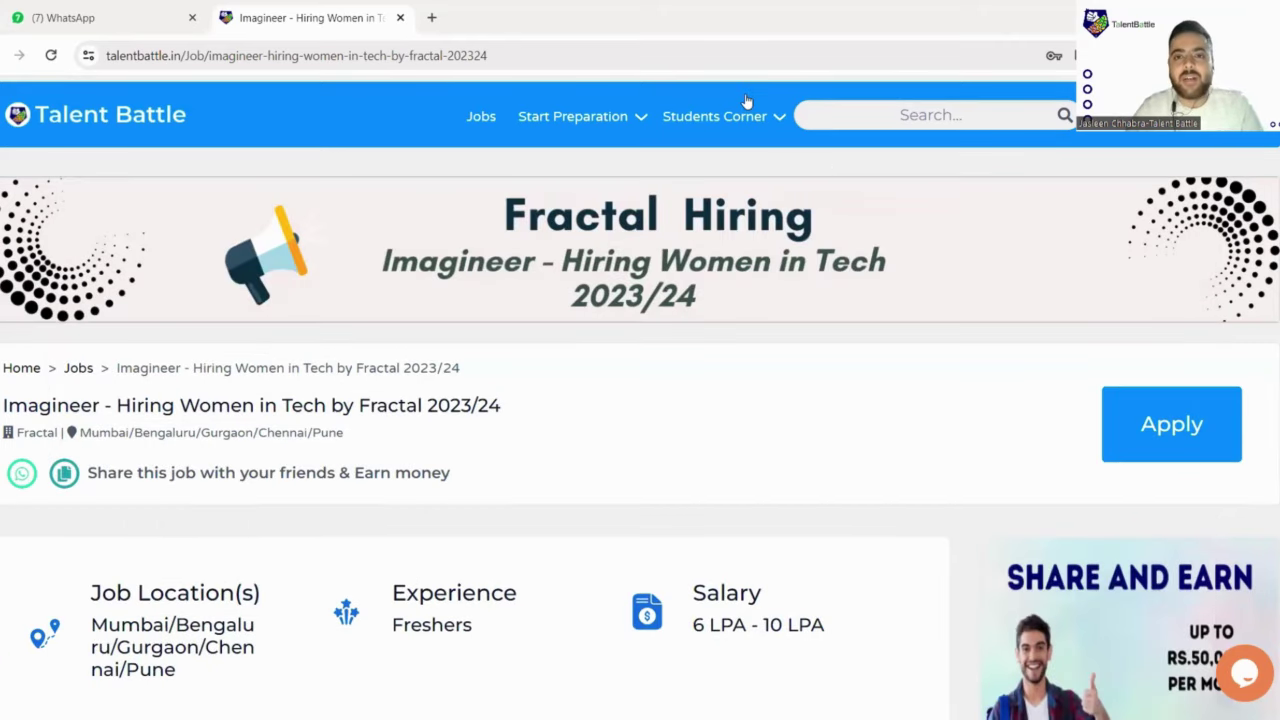
mouse_move(746, 101)
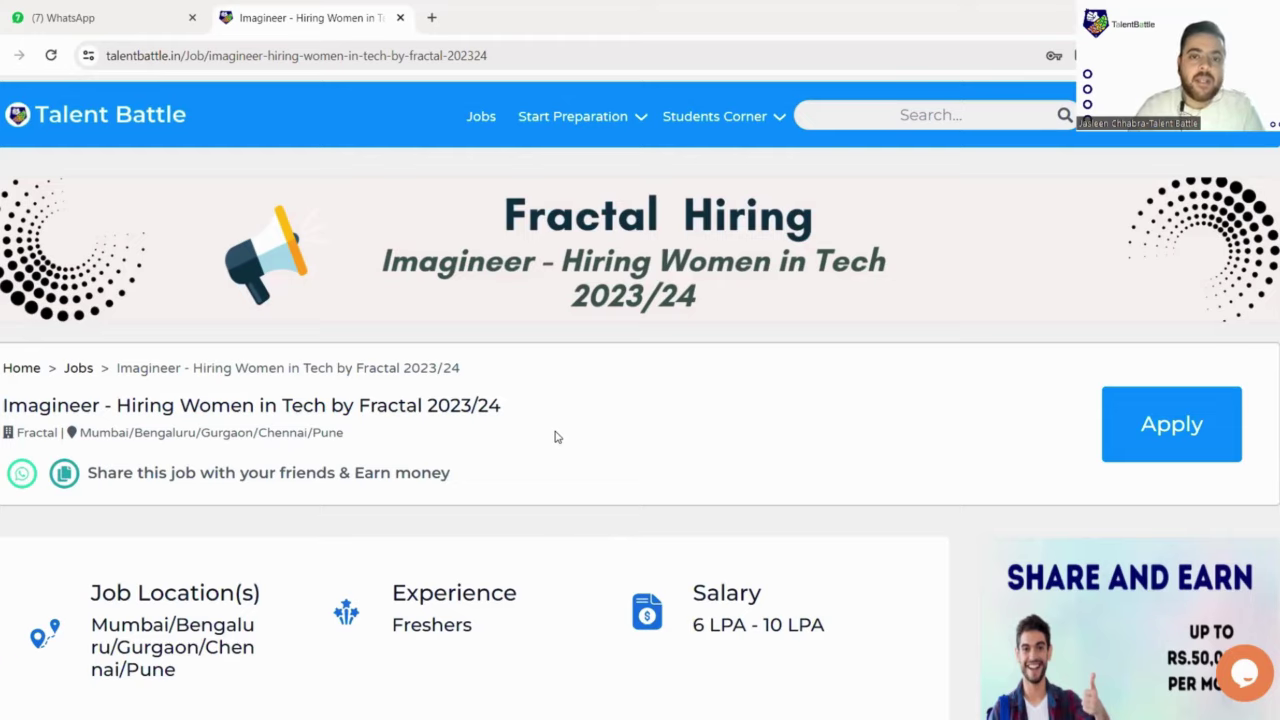
scroll(500, 400, "down", 1)
scroll(449, 363, "up", 1)
scroll(262, 345, "down", 1)
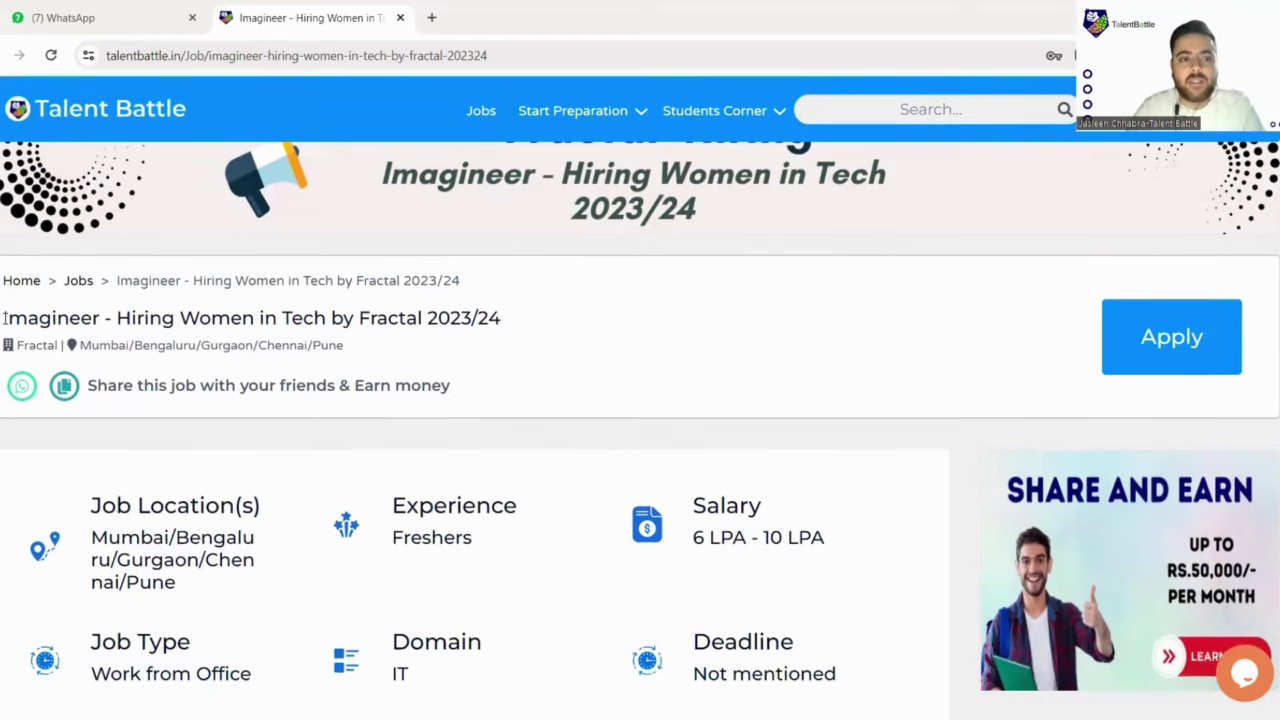
left_click_drag(5, 318, 110, 321)
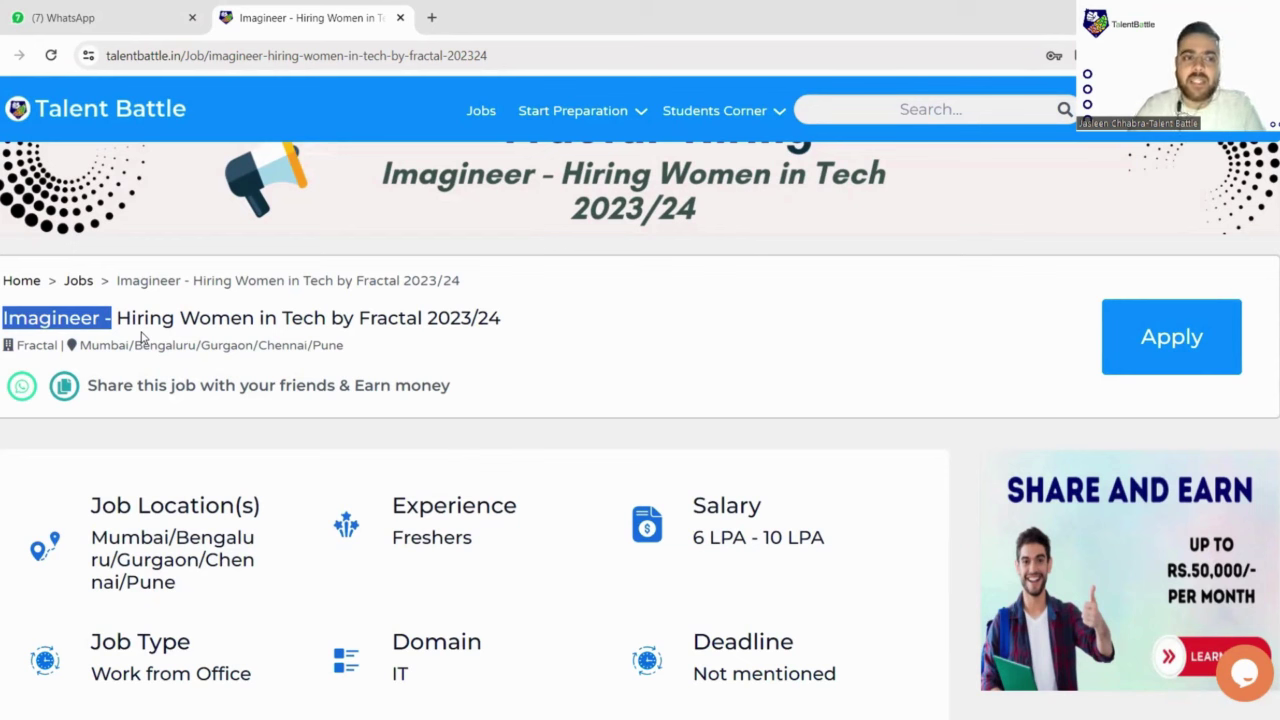
left_click_drag(138, 317, 458, 325)
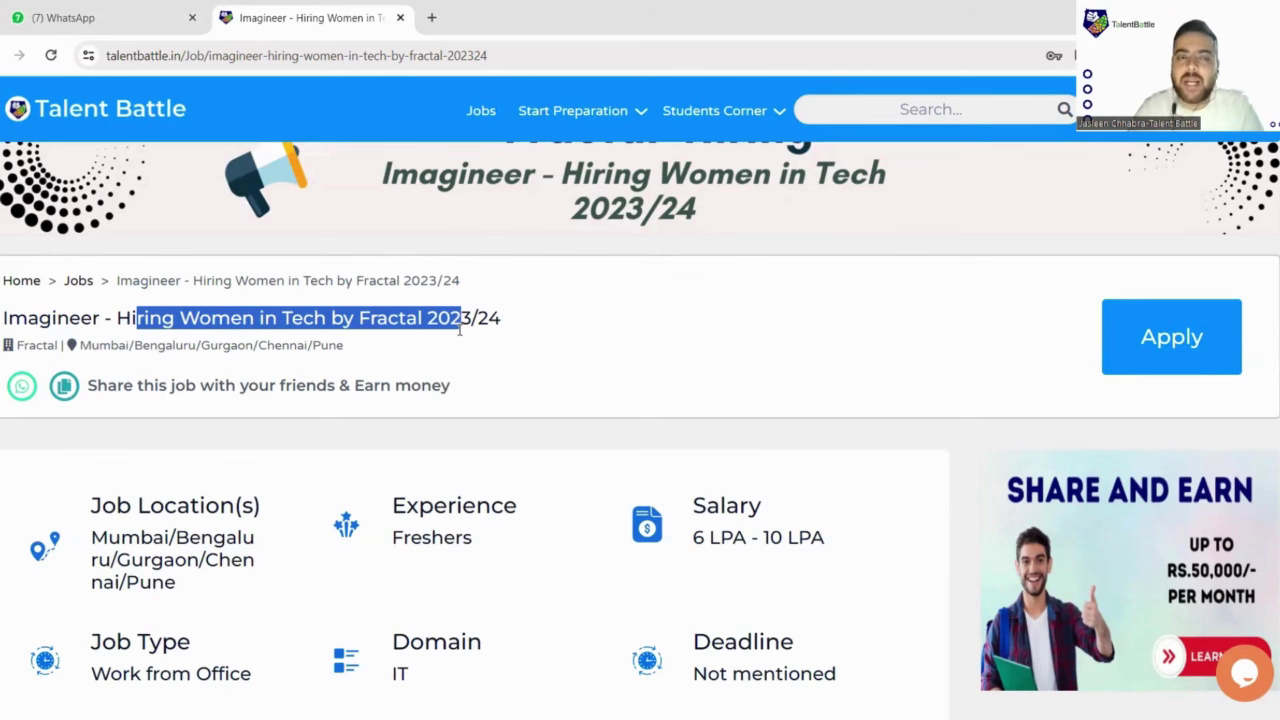
scroll(462, 328, "down", 2)
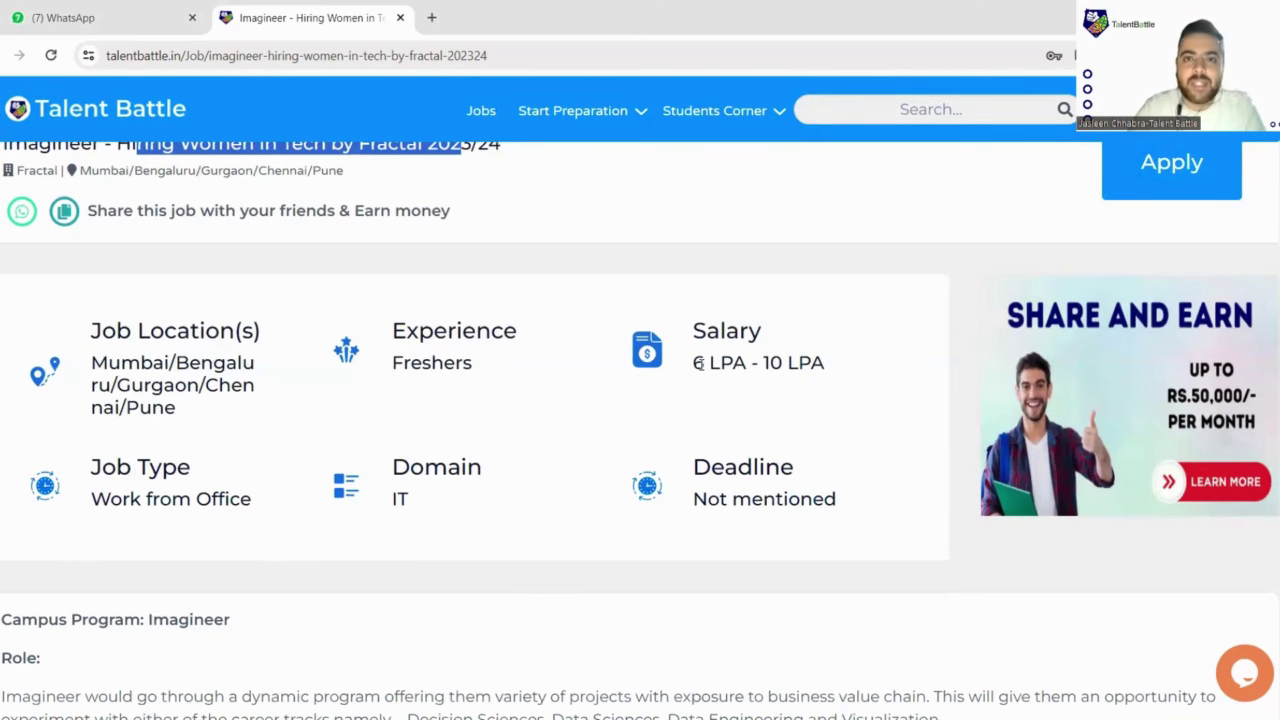
Step: Highlight the Campus Program: Imagineer heading and the role description with its career tracks
scroll(700, 366, "down", 5)
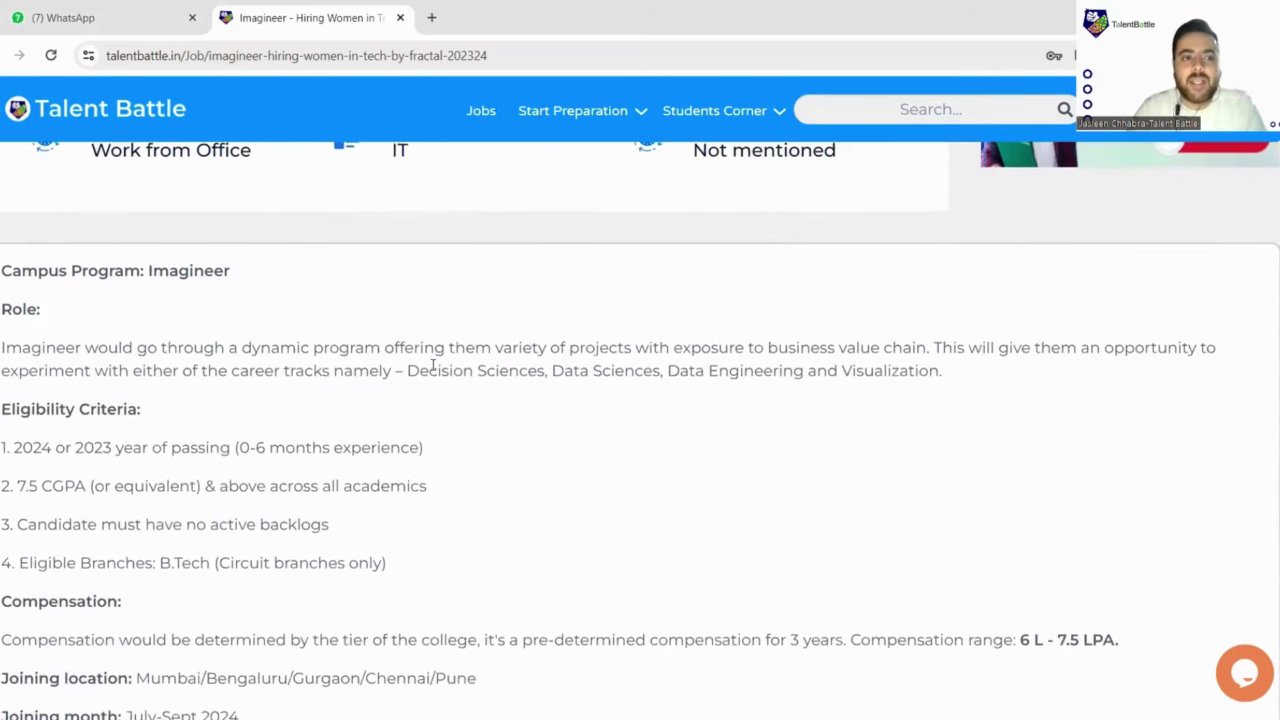
scroll(433, 366, "down", 1)
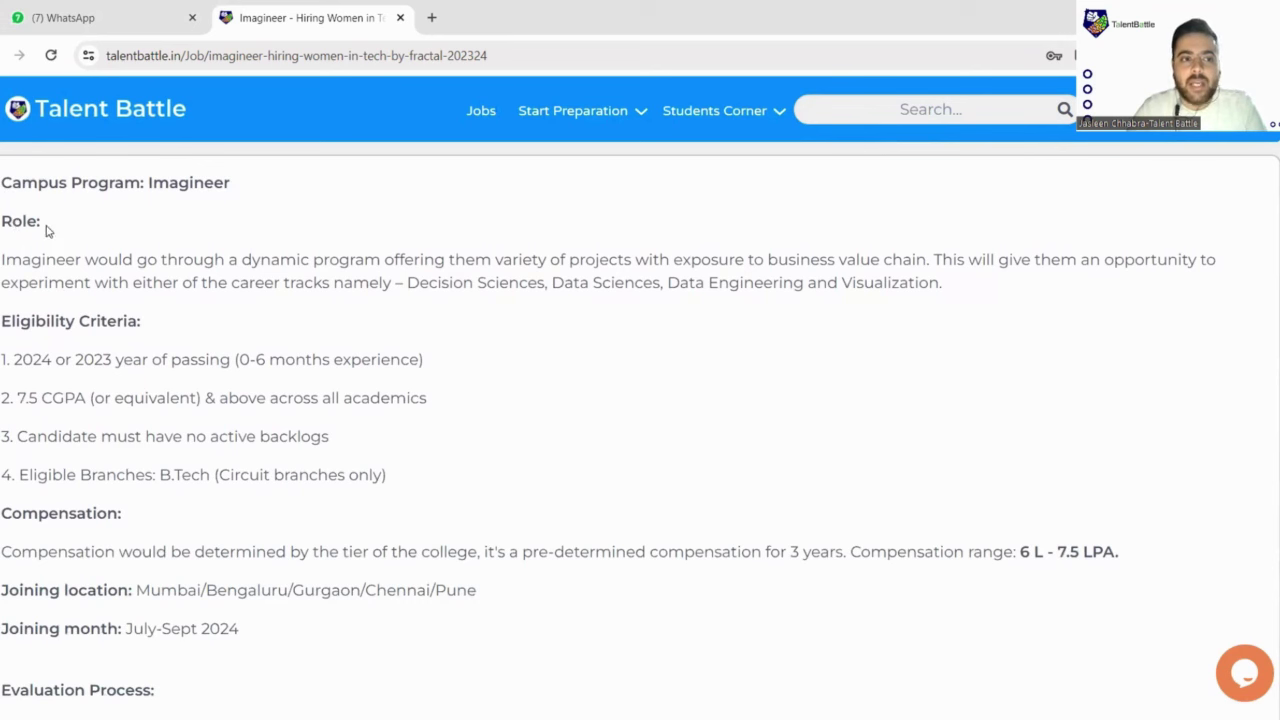
left_click_drag(4, 183, 240, 192)
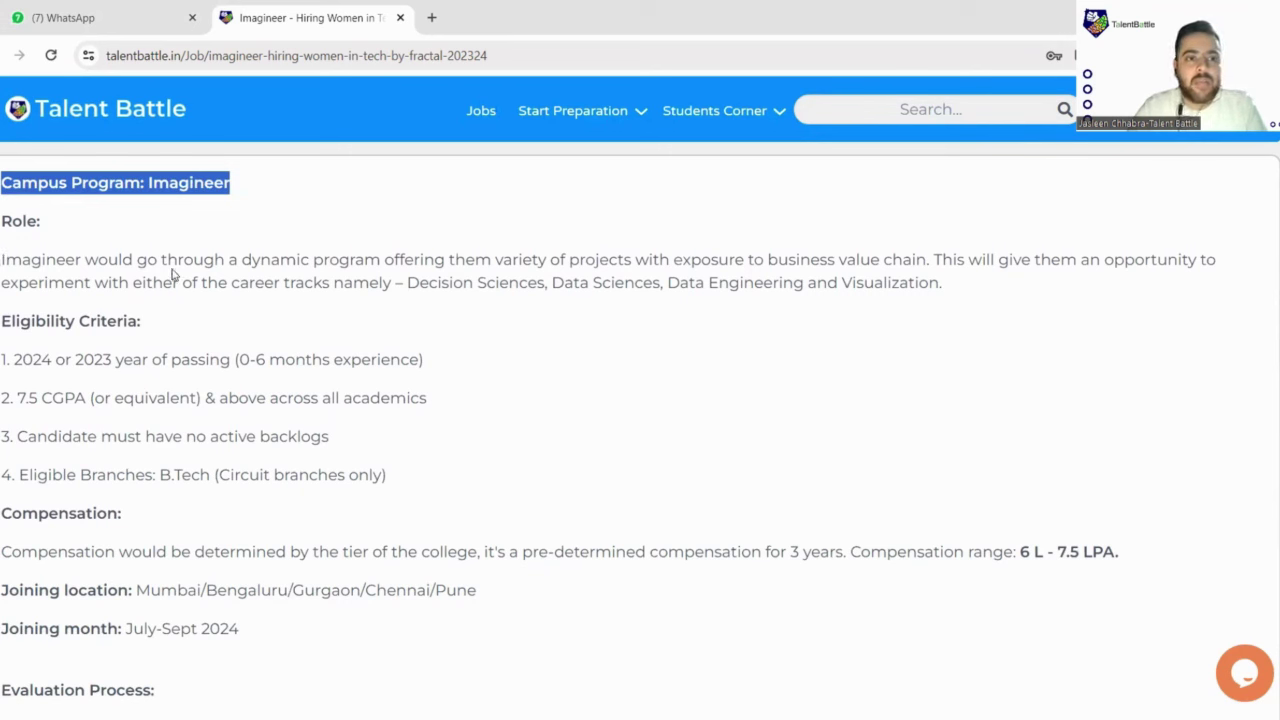
left_click_drag(236, 260, 1025, 279)
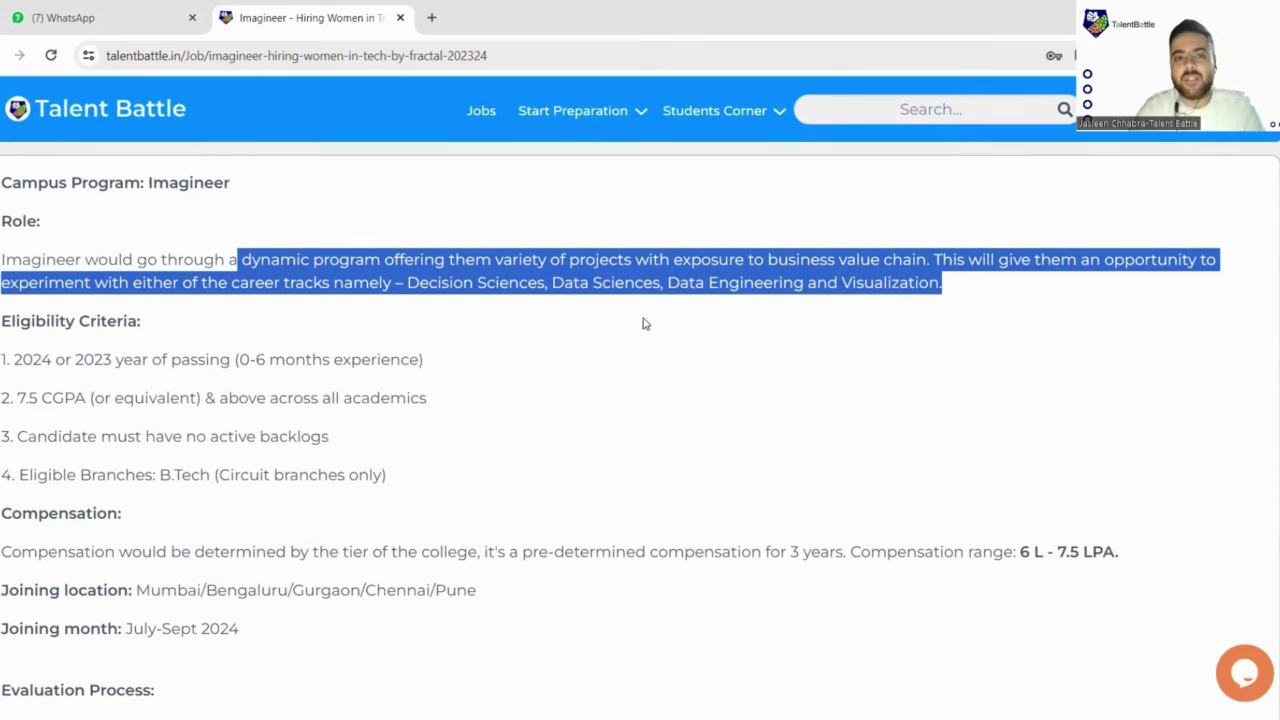
Step: Highlight the eligibility criteria: passing year, 7.5 CGPA across academics, no active backlogs, Circuit B.Tech branches only
scroll(132, 289, "down", 1)
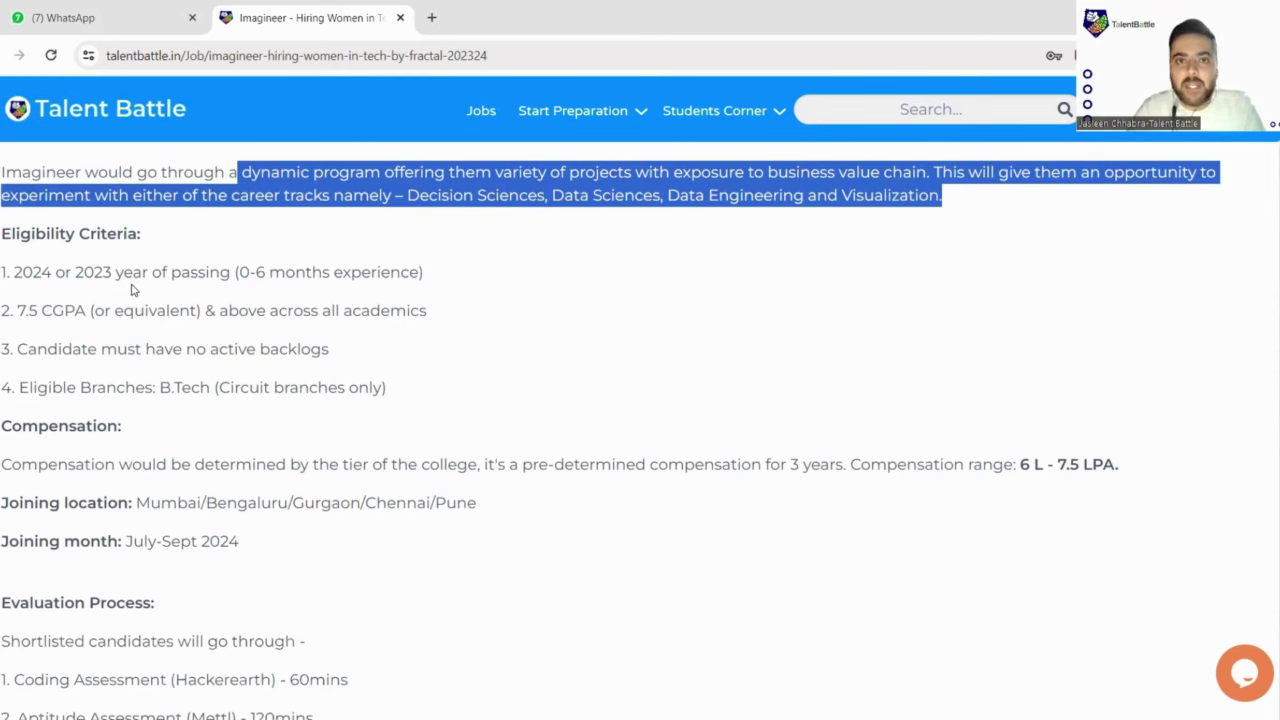
left_click_drag(14, 273, 66, 310)
left_click(26, 306)
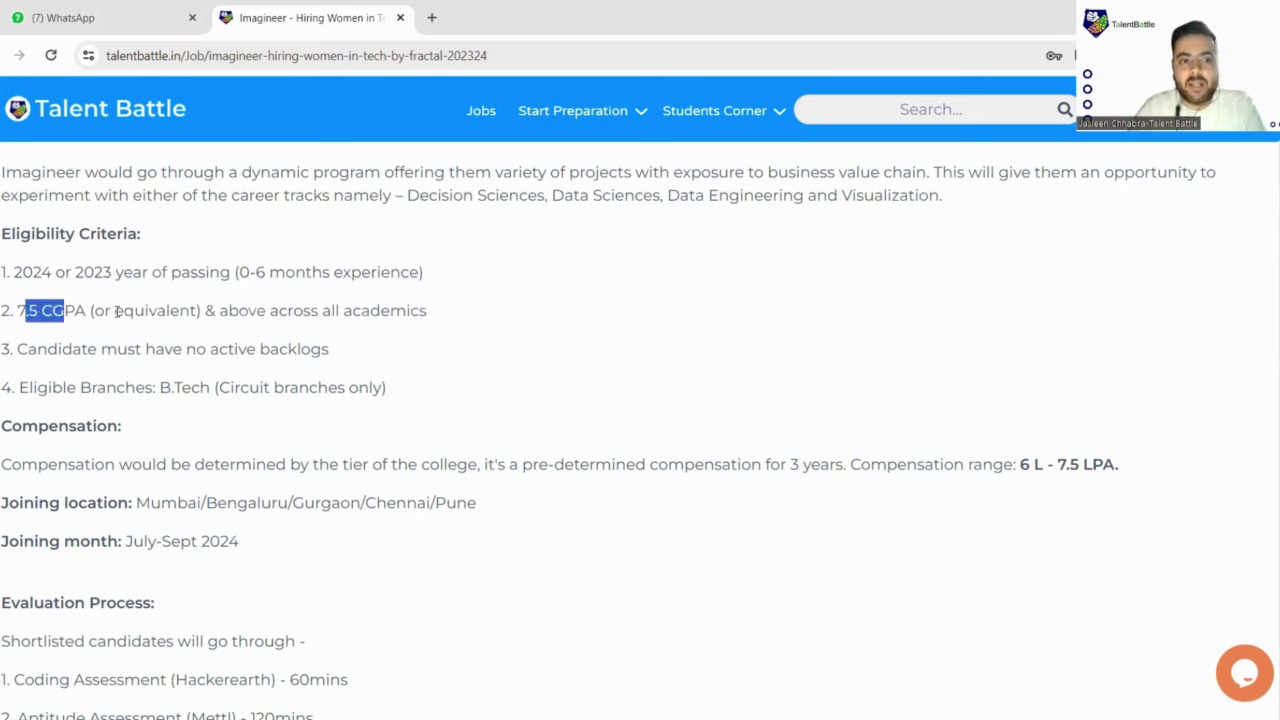
left_click(222, 310)
left_click_drag(220, 310, 437, 311)
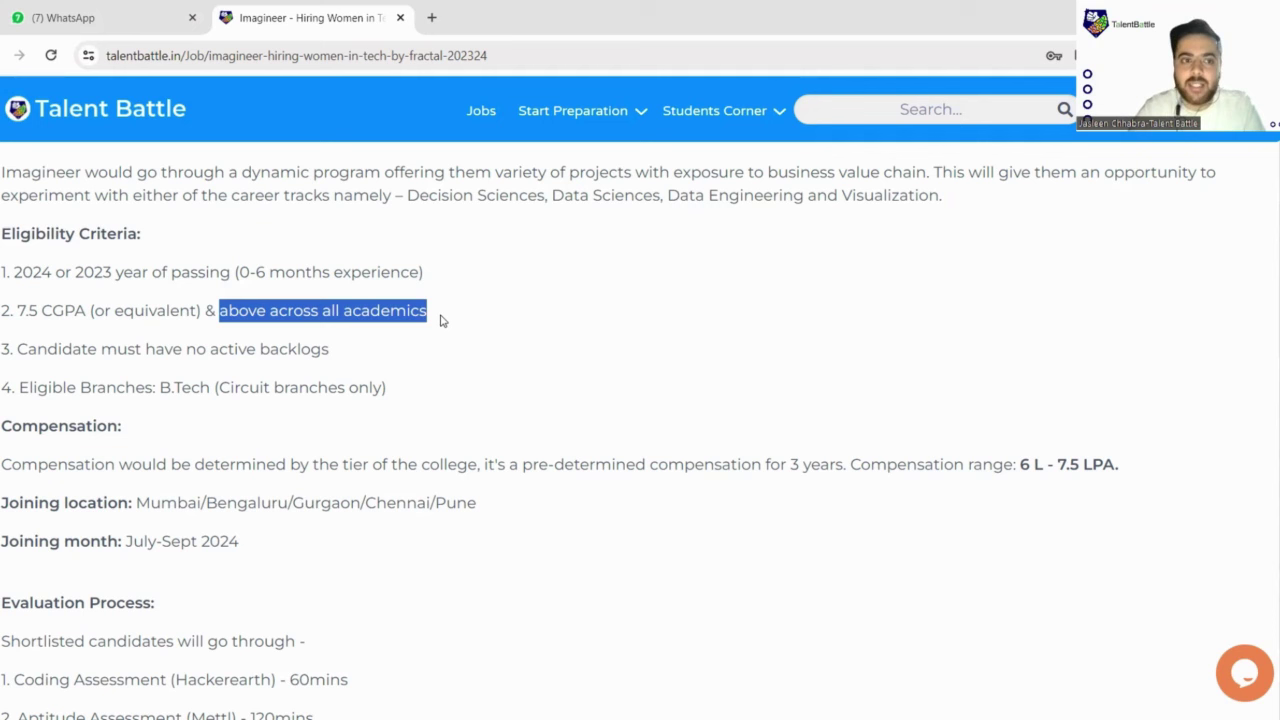
left_click_drag(17, 349, 145, 349)
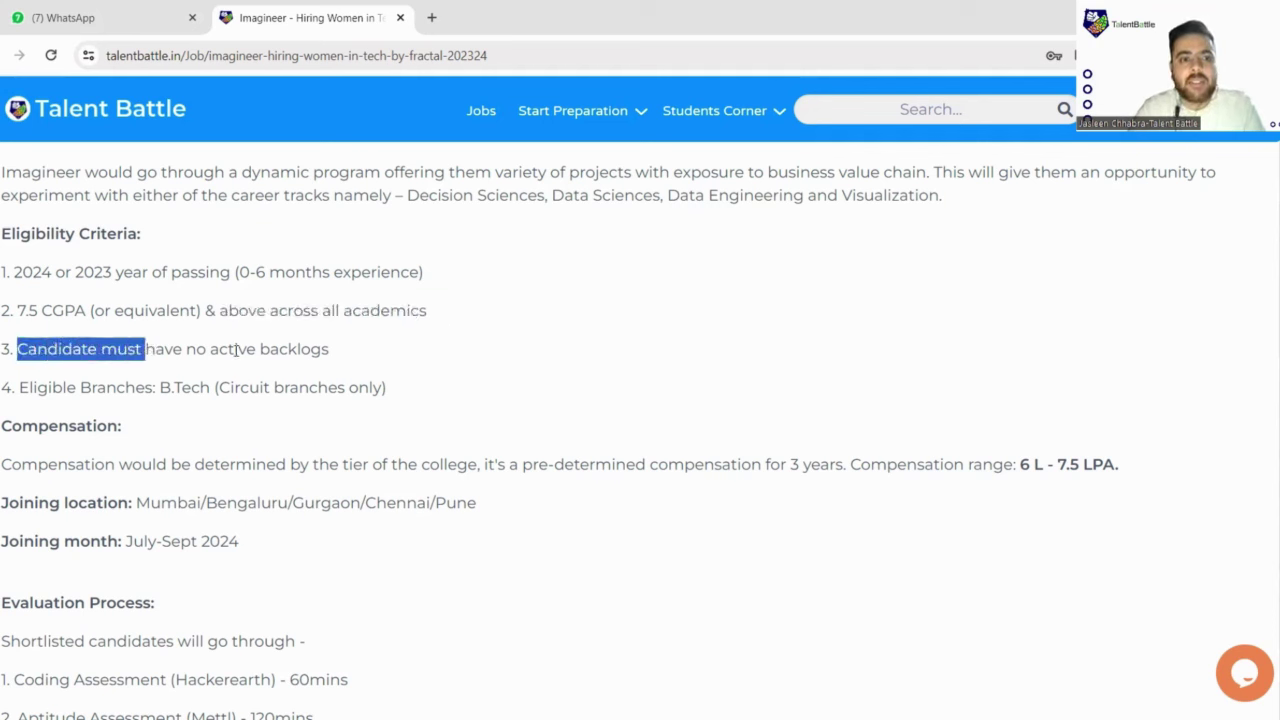
left_click_drag(236, 349, 338, 362)
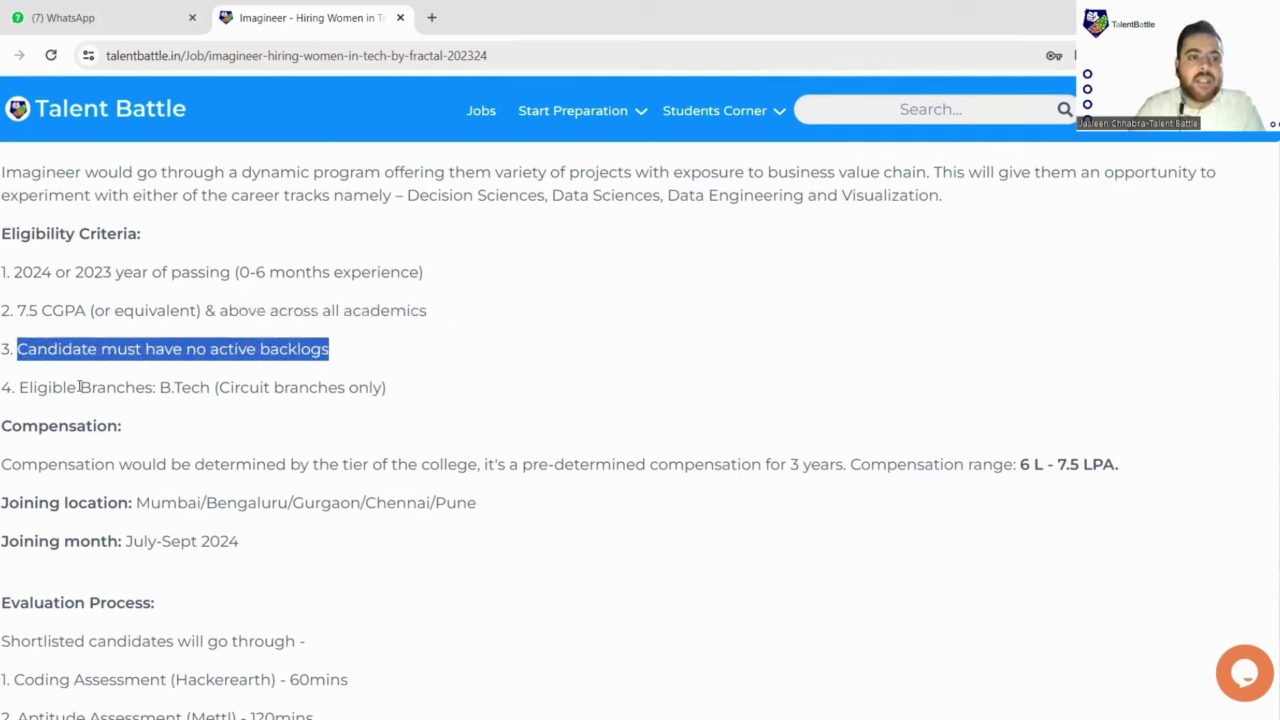
left_click_drag(34, 387, 346, 387)
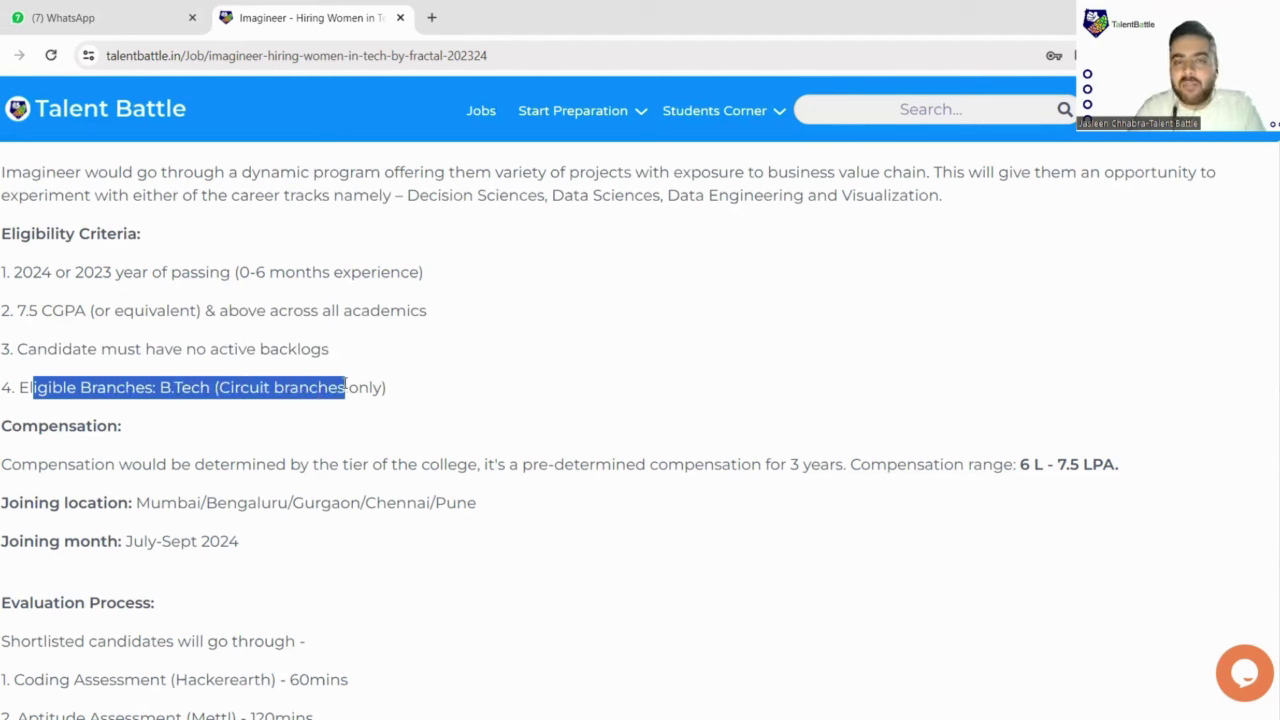
left_click(278, 414)
left_click_drag(219, 387, 390, 398)
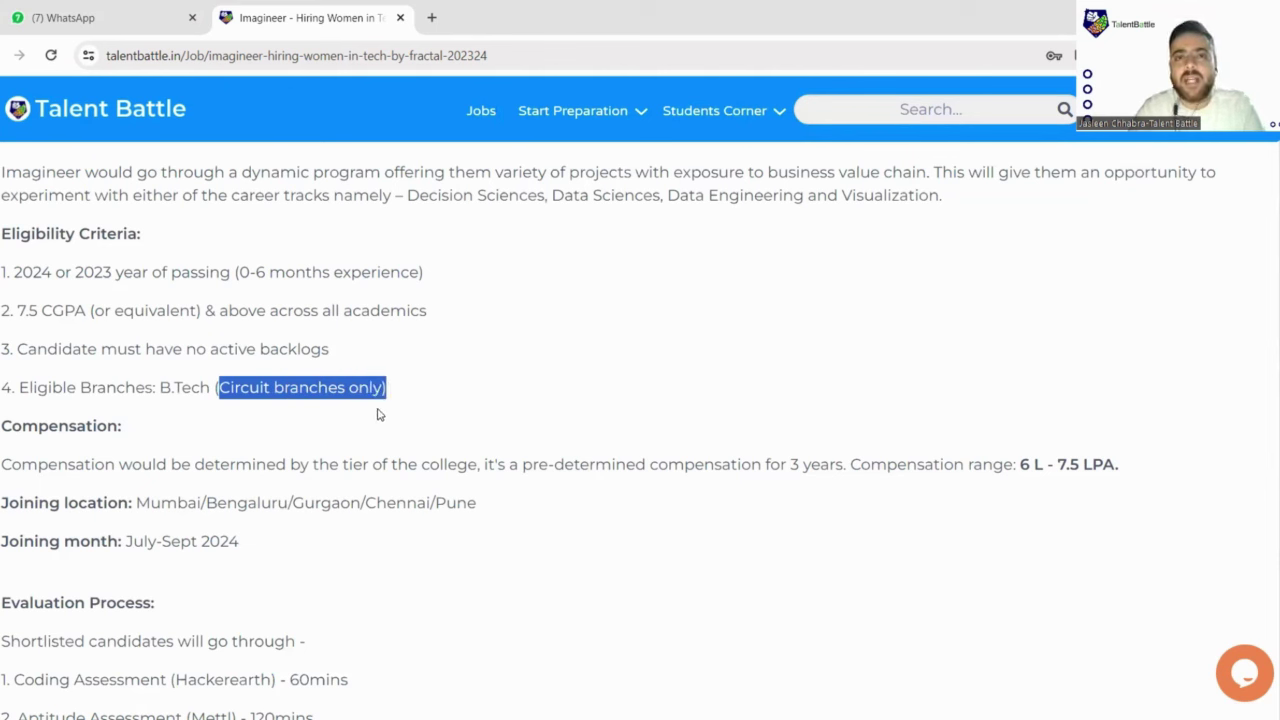
scroll(375, 403, "down", 2)
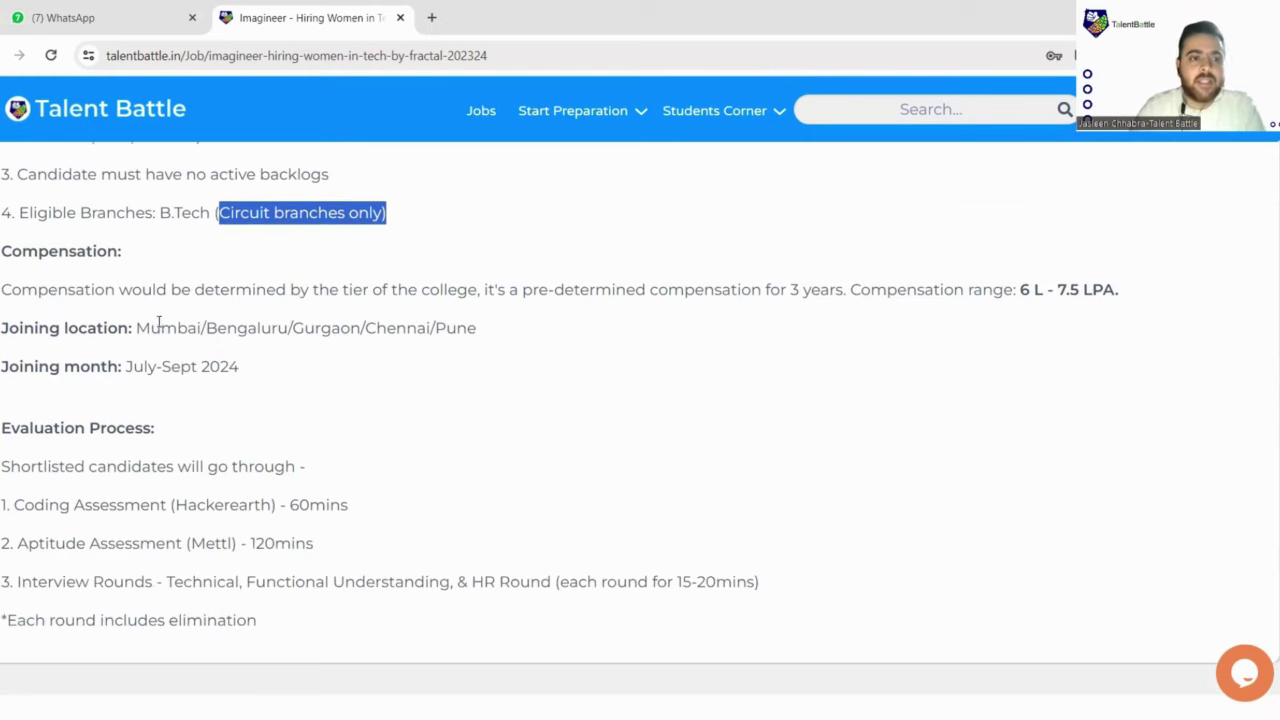
left_click_drag(40, 289, 500, 298)
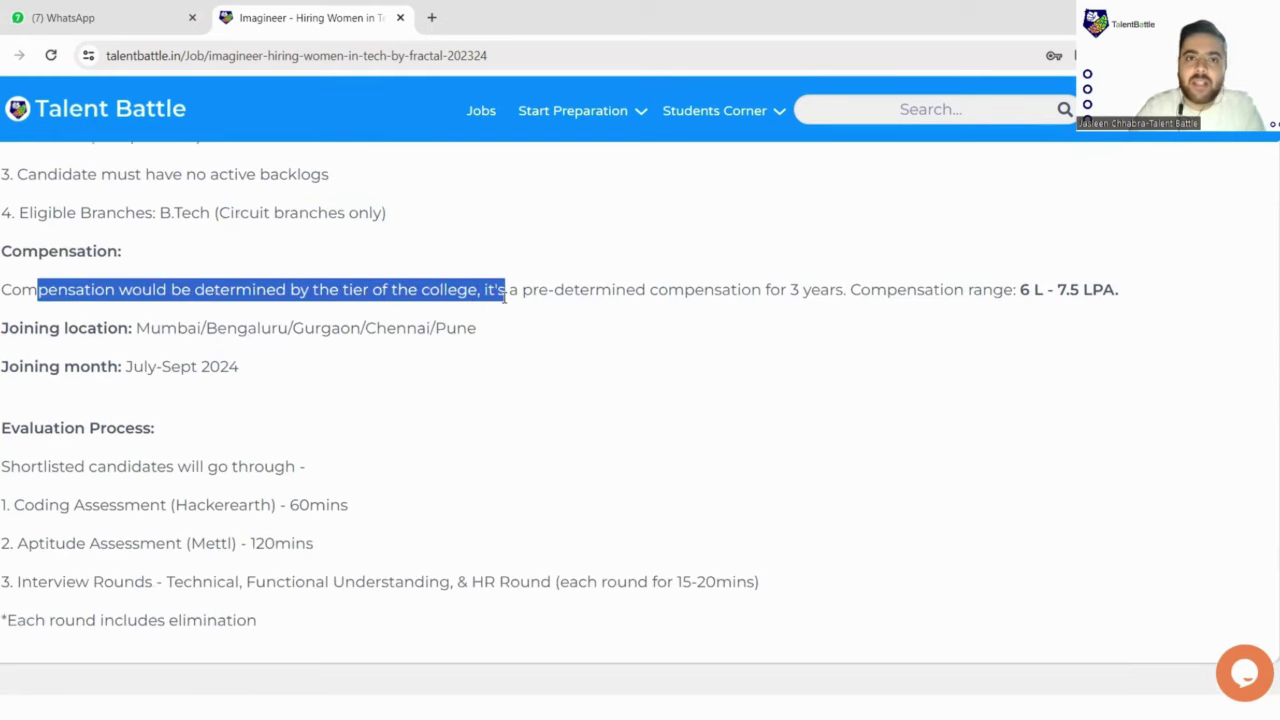
left_click(433, 321)
left_click_drag(343, 290, 472, 290)
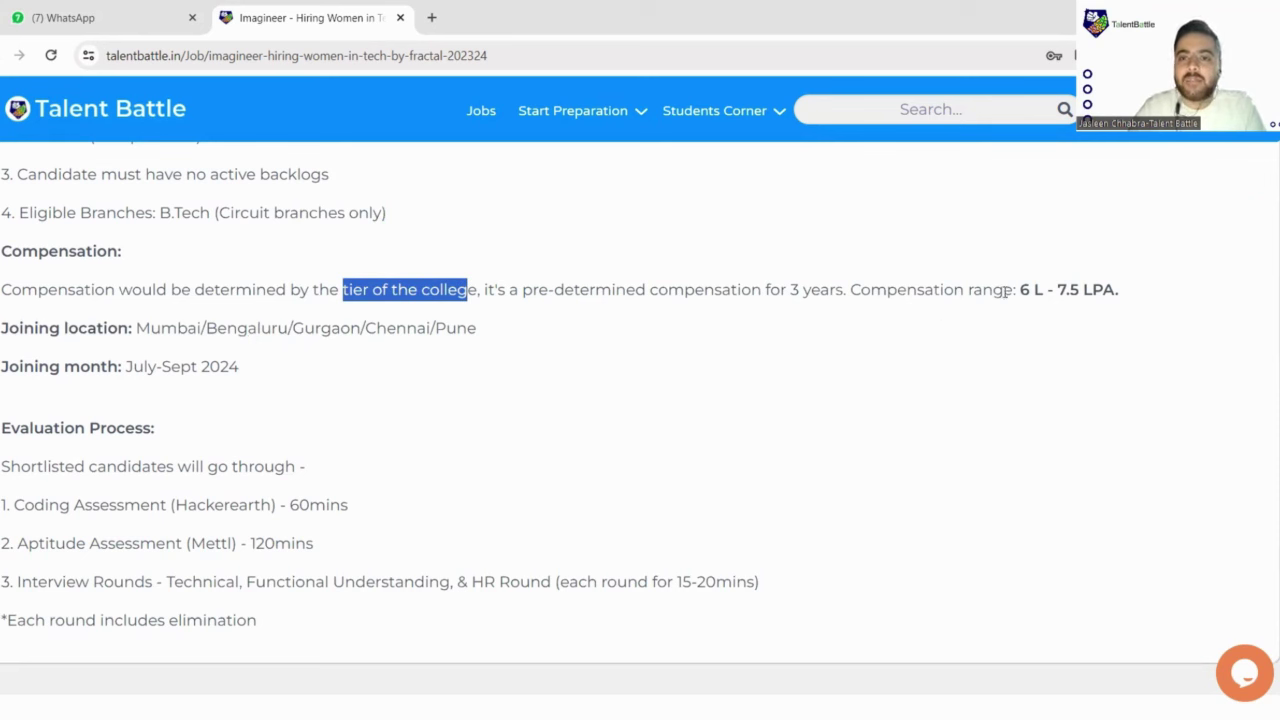
left_click_drag(1016, 290, 1122, 313)
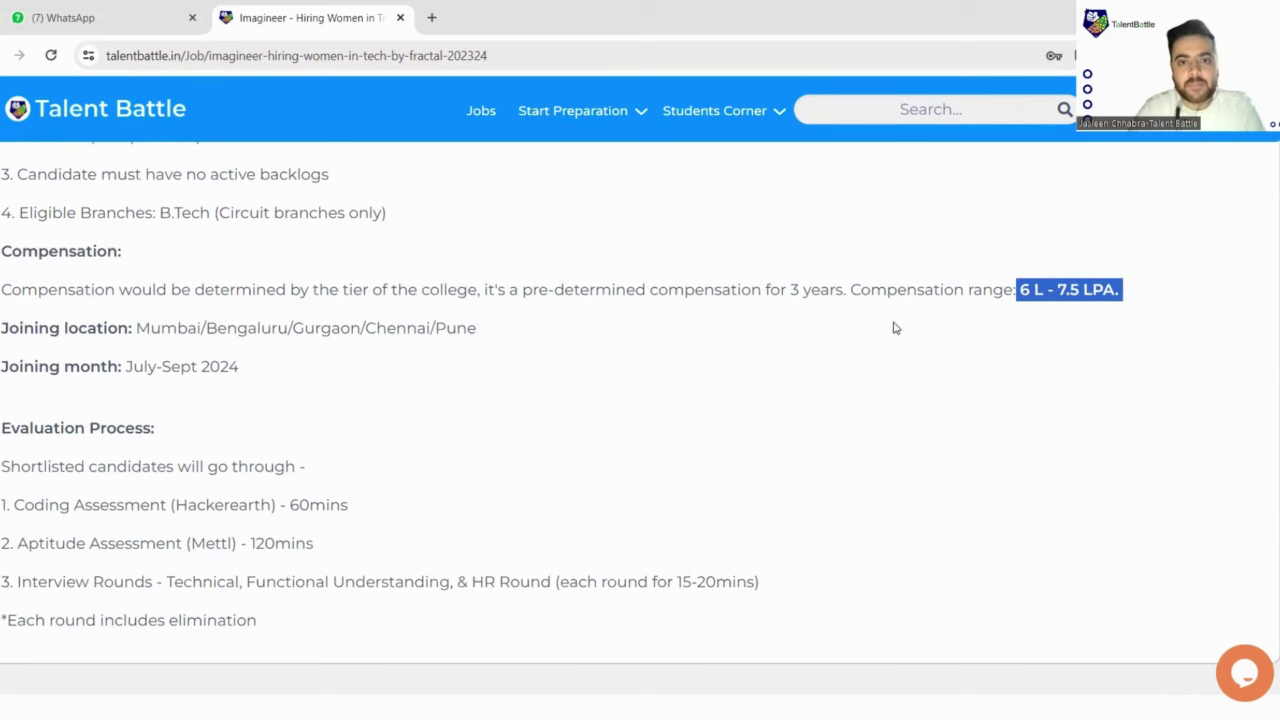
left_click(528, 290)
left_click_drag(530, 290, 846, 296)
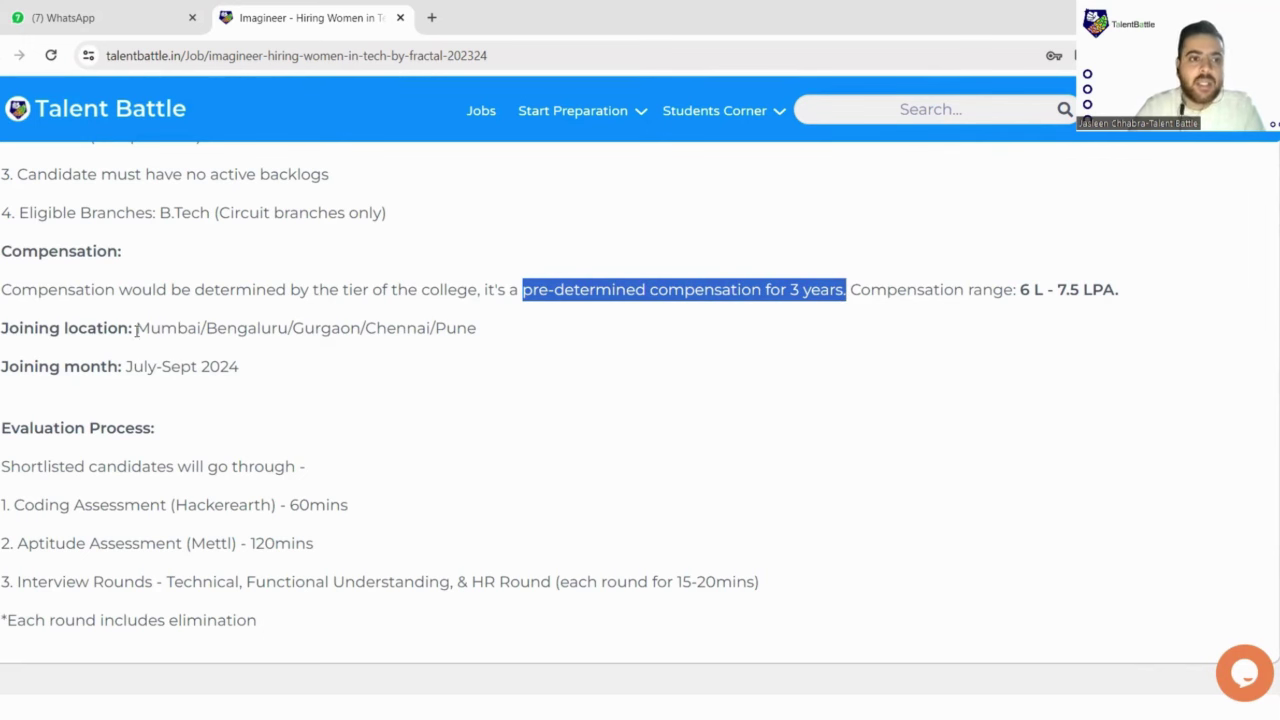
left_click_drag(136, 328, 286, 334)
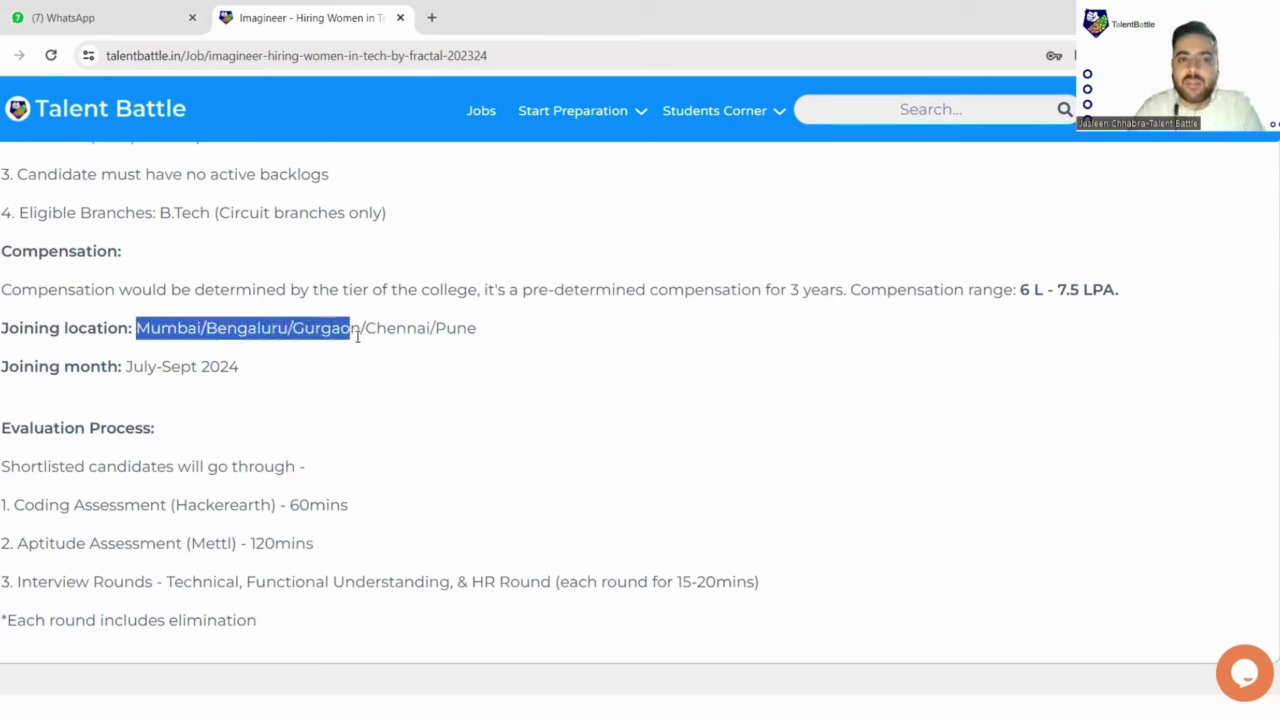
left_click_drag(357, 336, 427, 358)
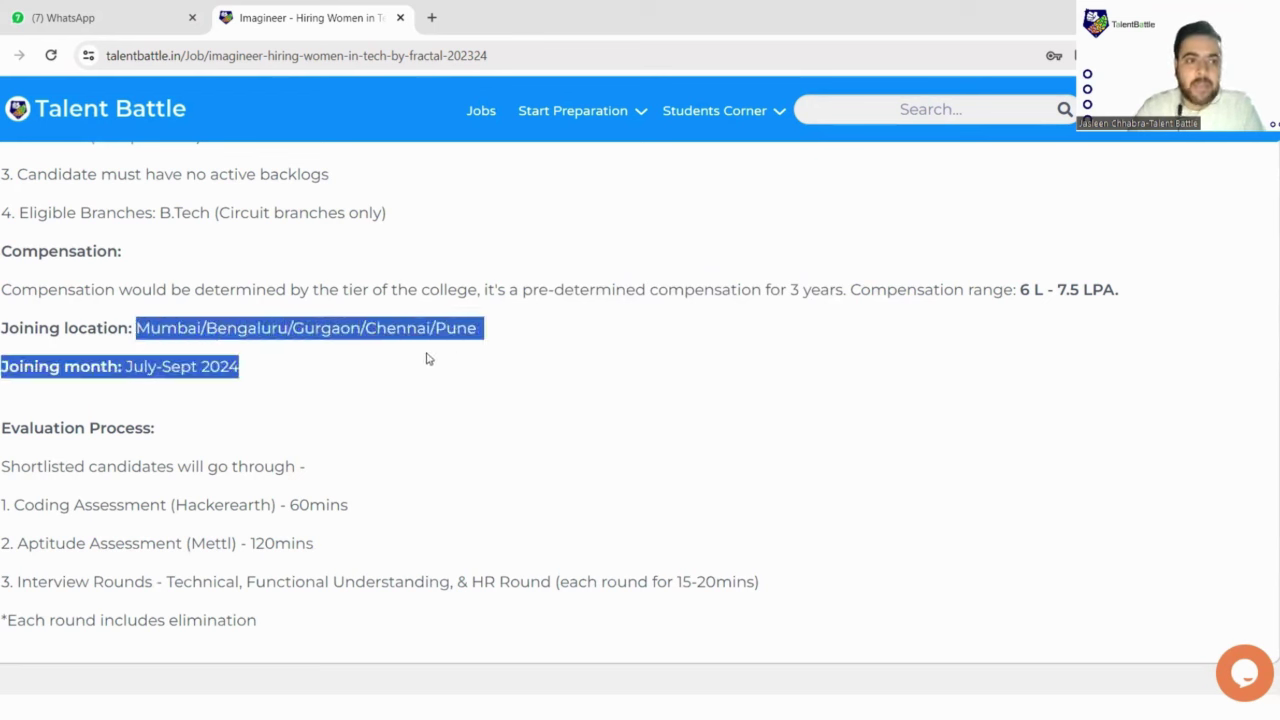
left_click(205, 366)
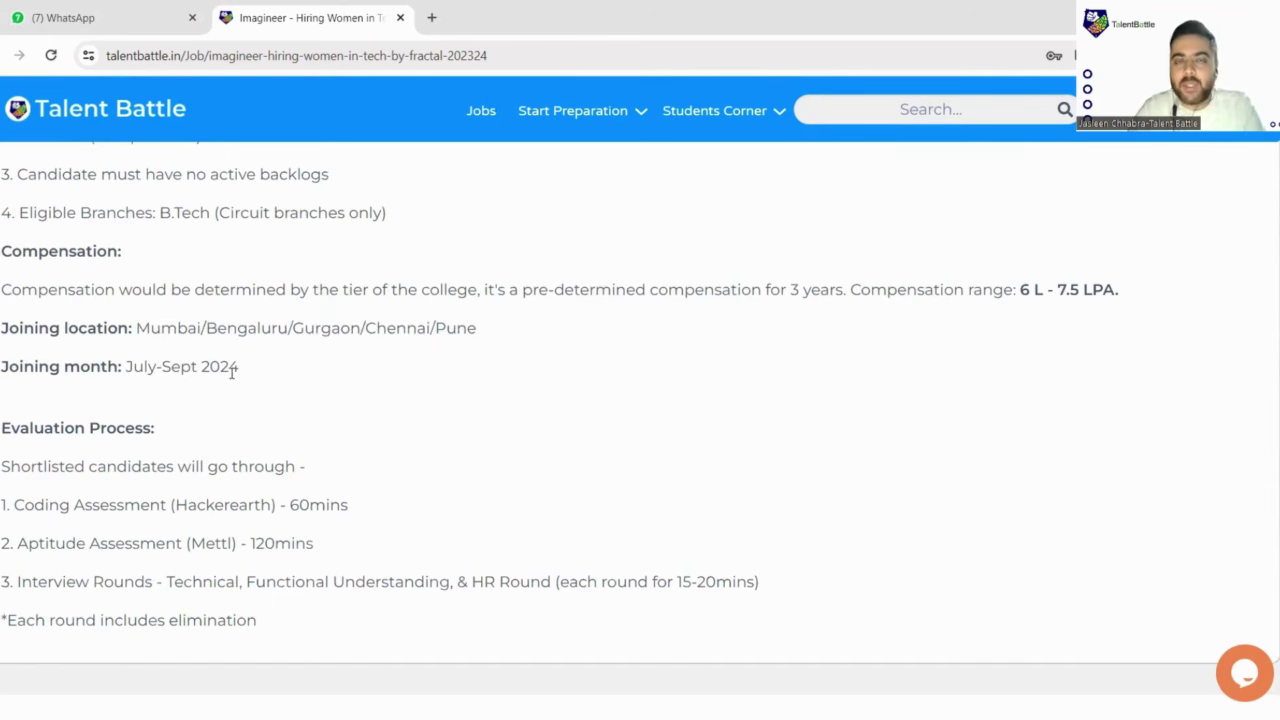
scroll(262, 380, "down", 2)
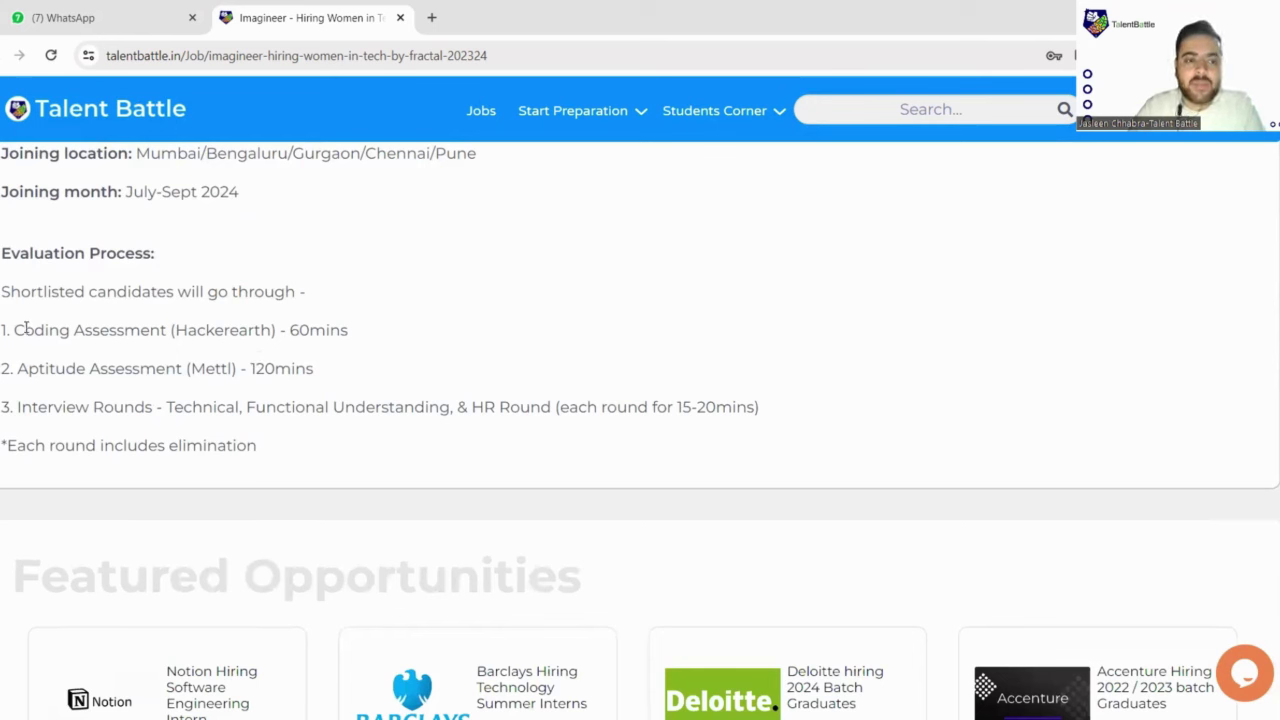
left_click_drag(10, 296, 308, 304)
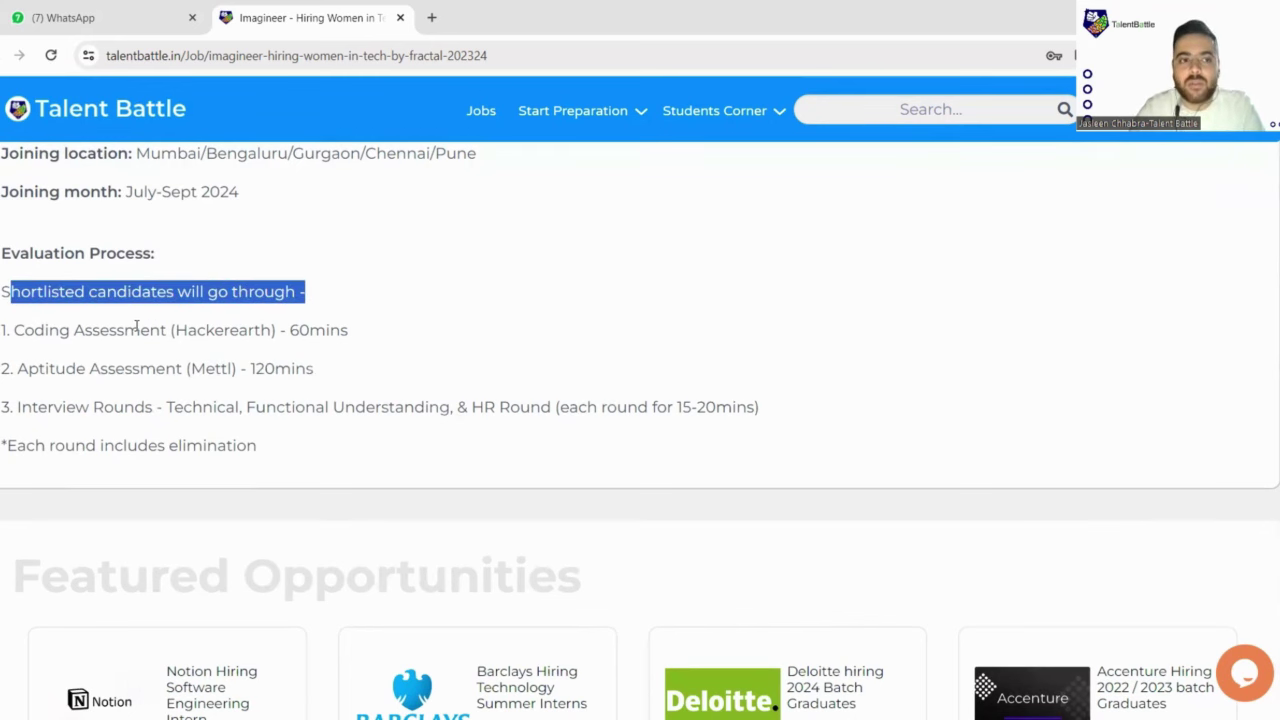
left_click_drag(16, 334, 357, 334)
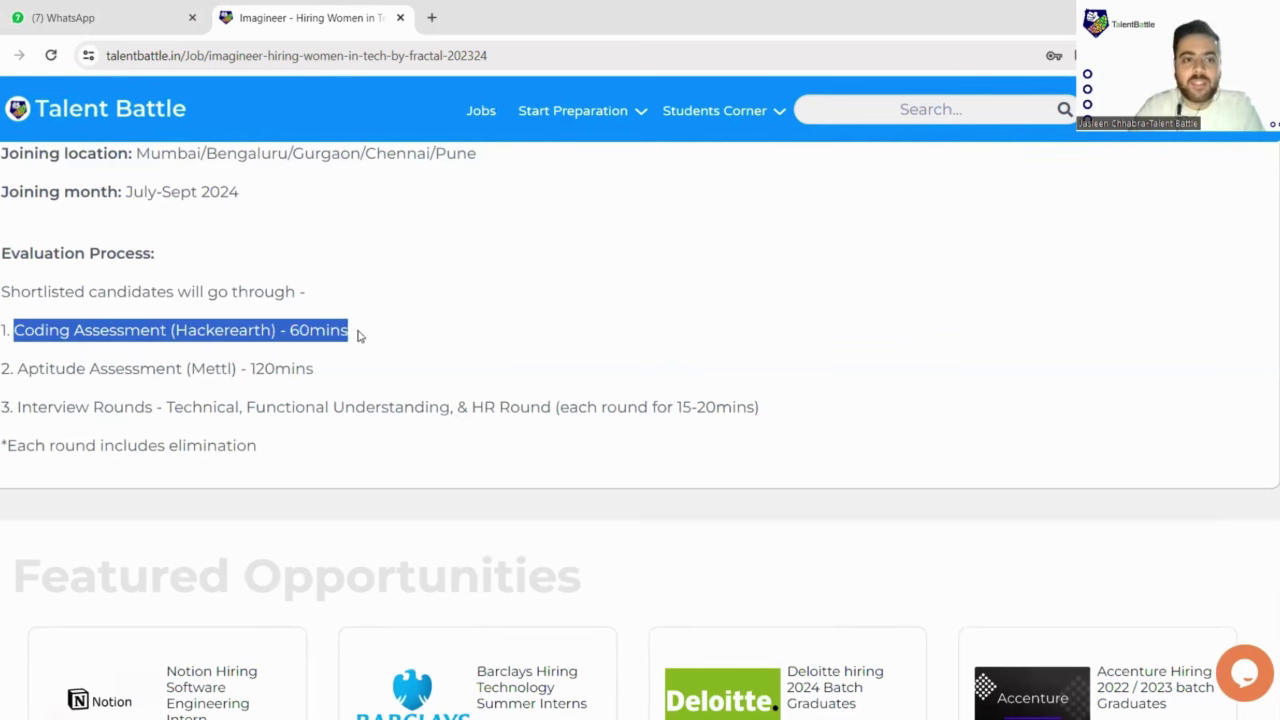
left_click_drag(14, 370, 329, 371)
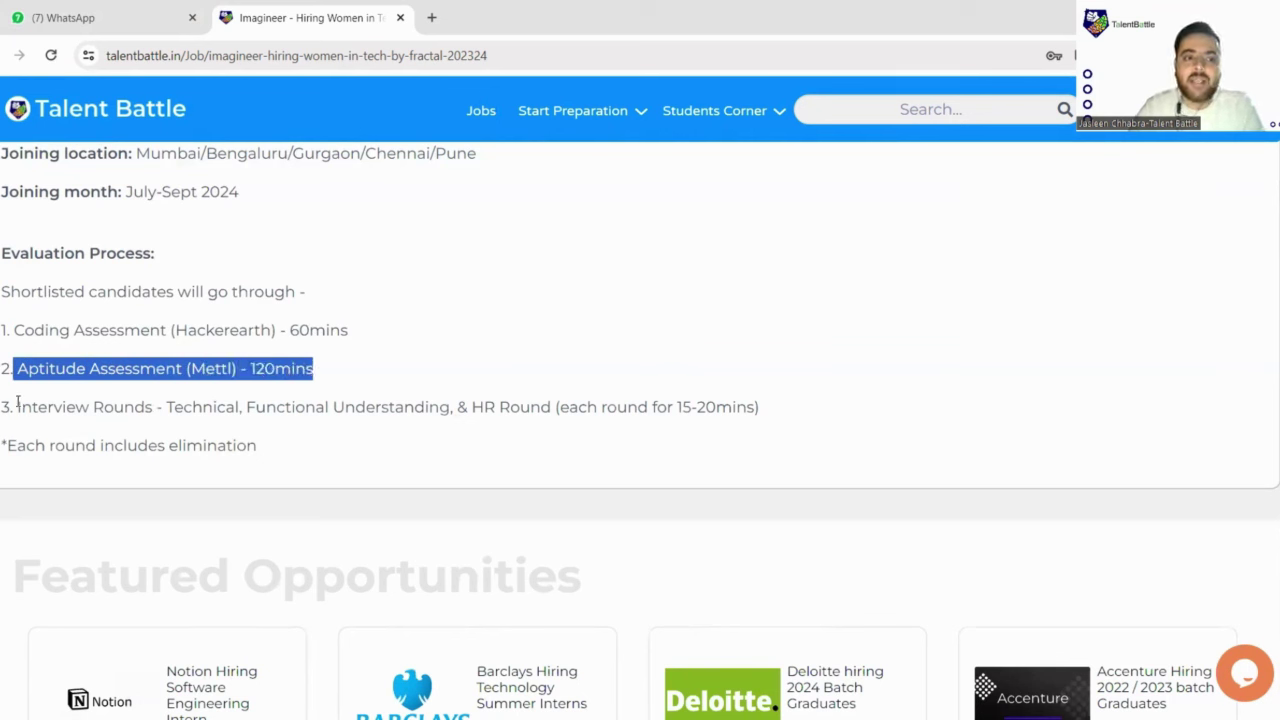
left_click_drag(17, 401, 758, 415)
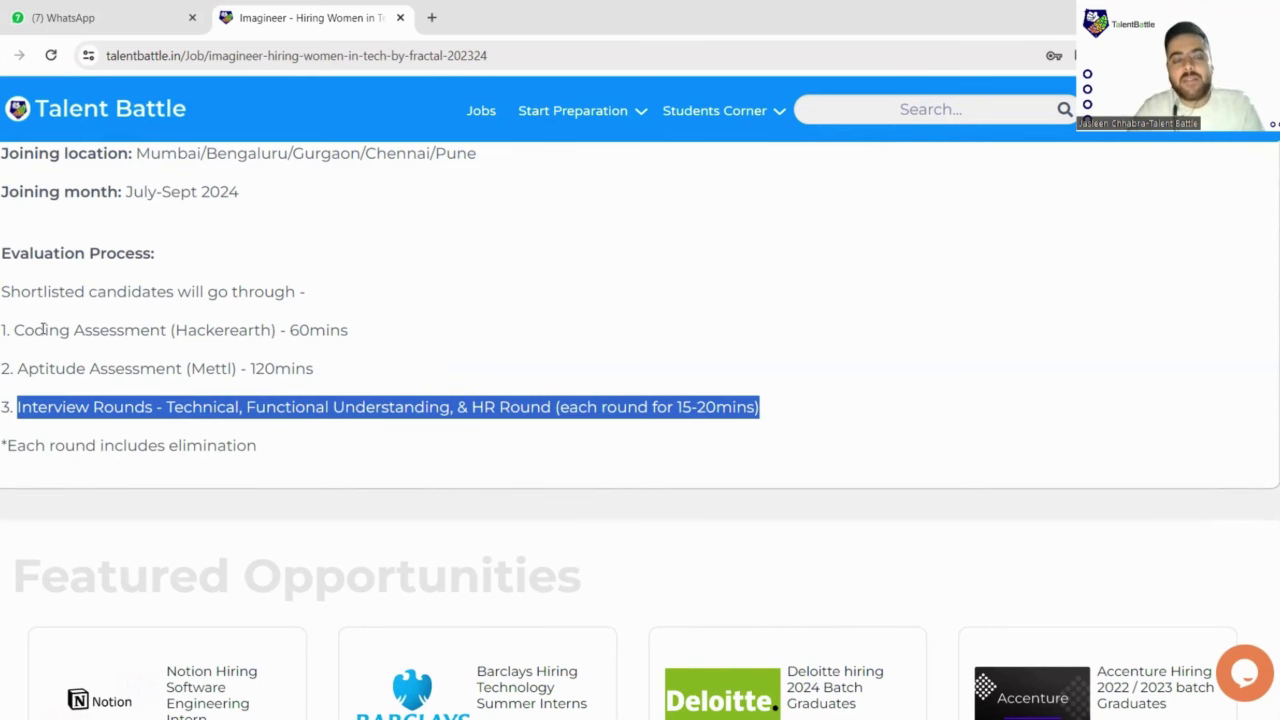
left_click_drag(16, 328, 813, 404)
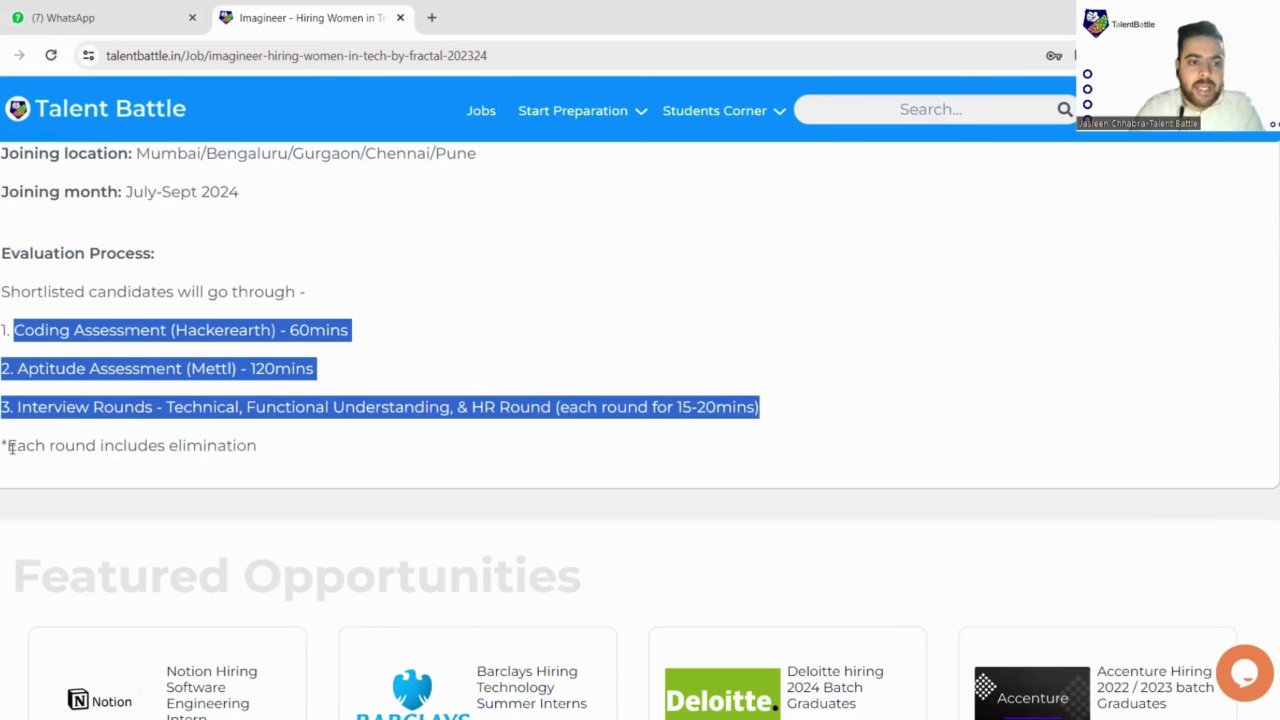
left_click_drag(10, 447, 318, 456)
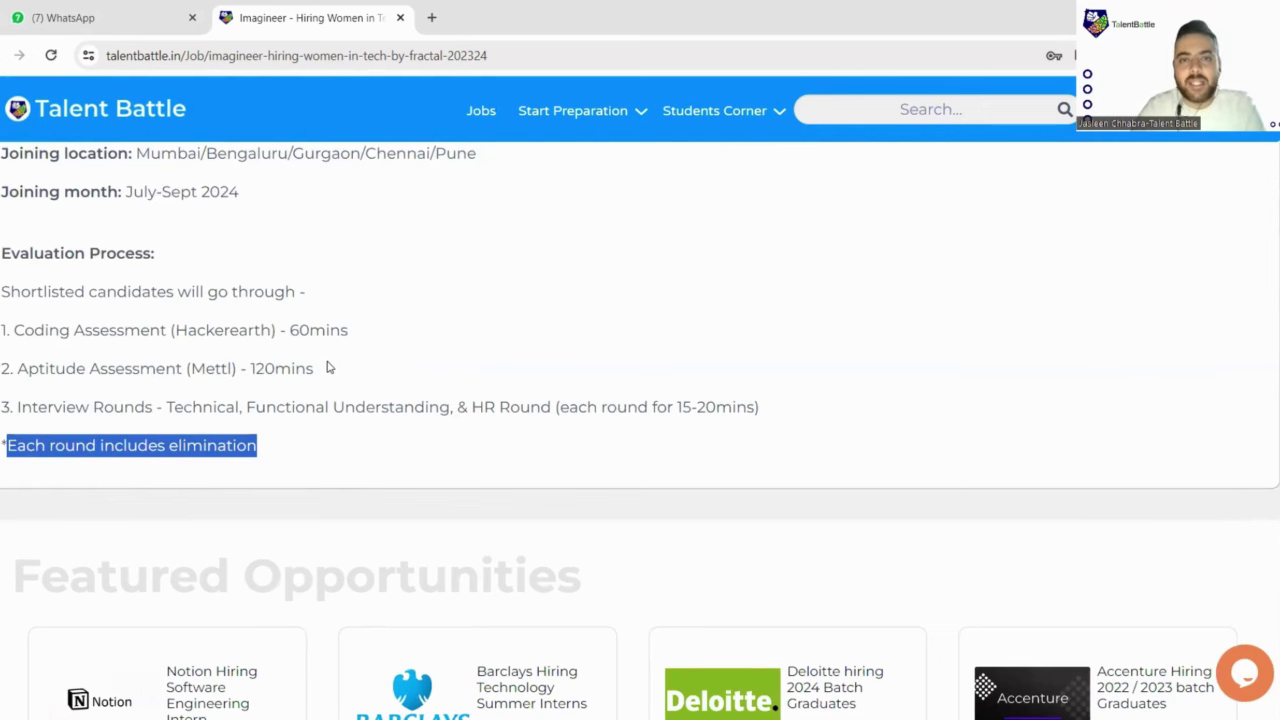
Step: Return to the top of the Talent Battle posting and open Fractal's Workday application page via Apply
scroll(329, 367, "up", 6)
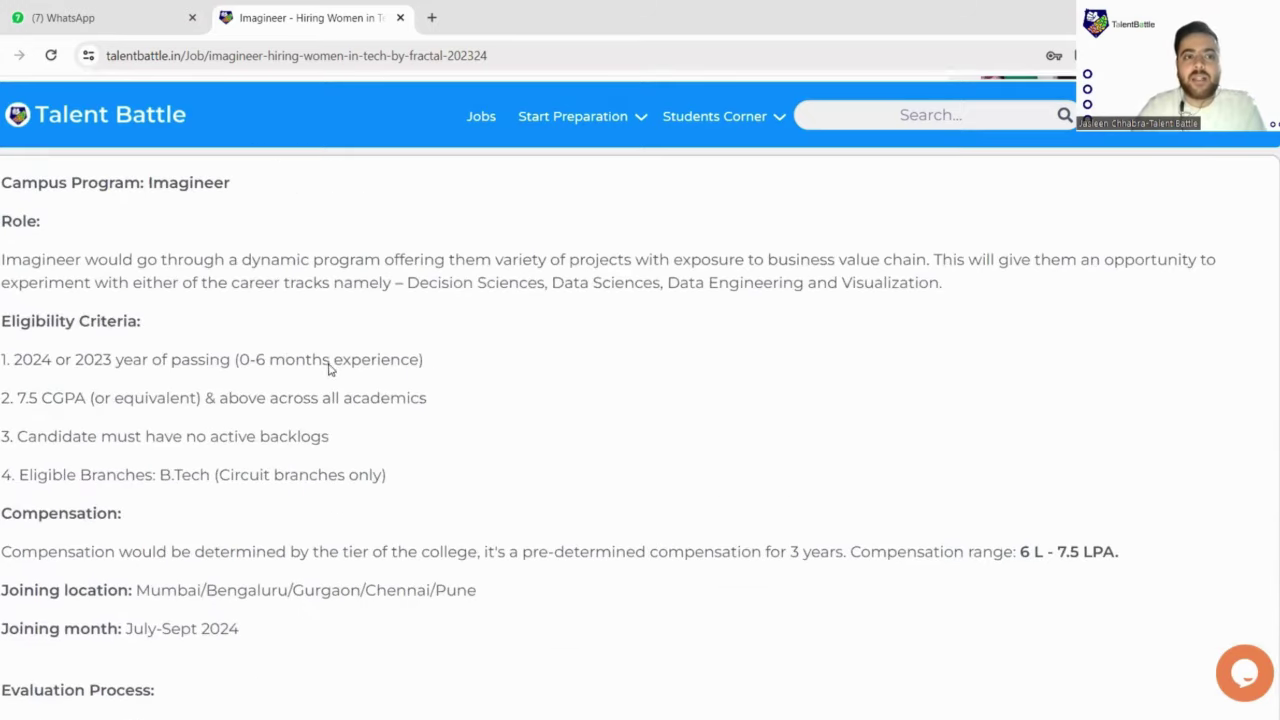
scroll(478, 400, "up", 5)
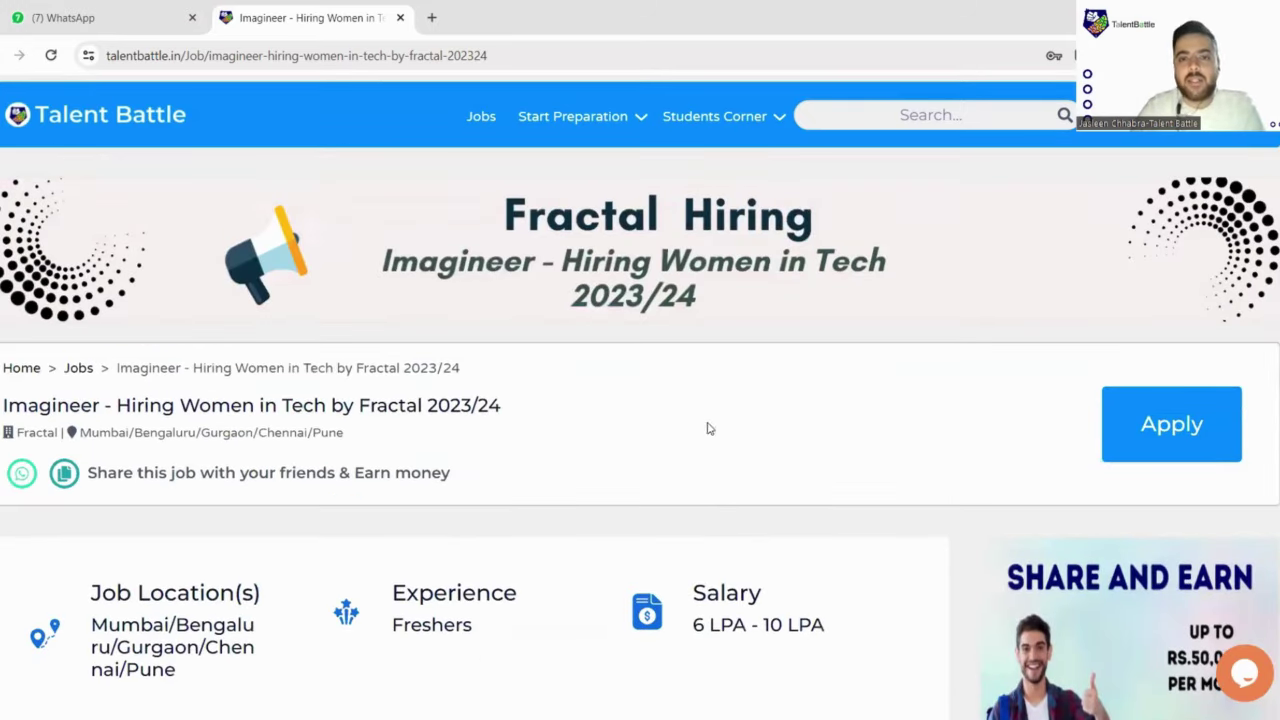
left_click(1183, 463)
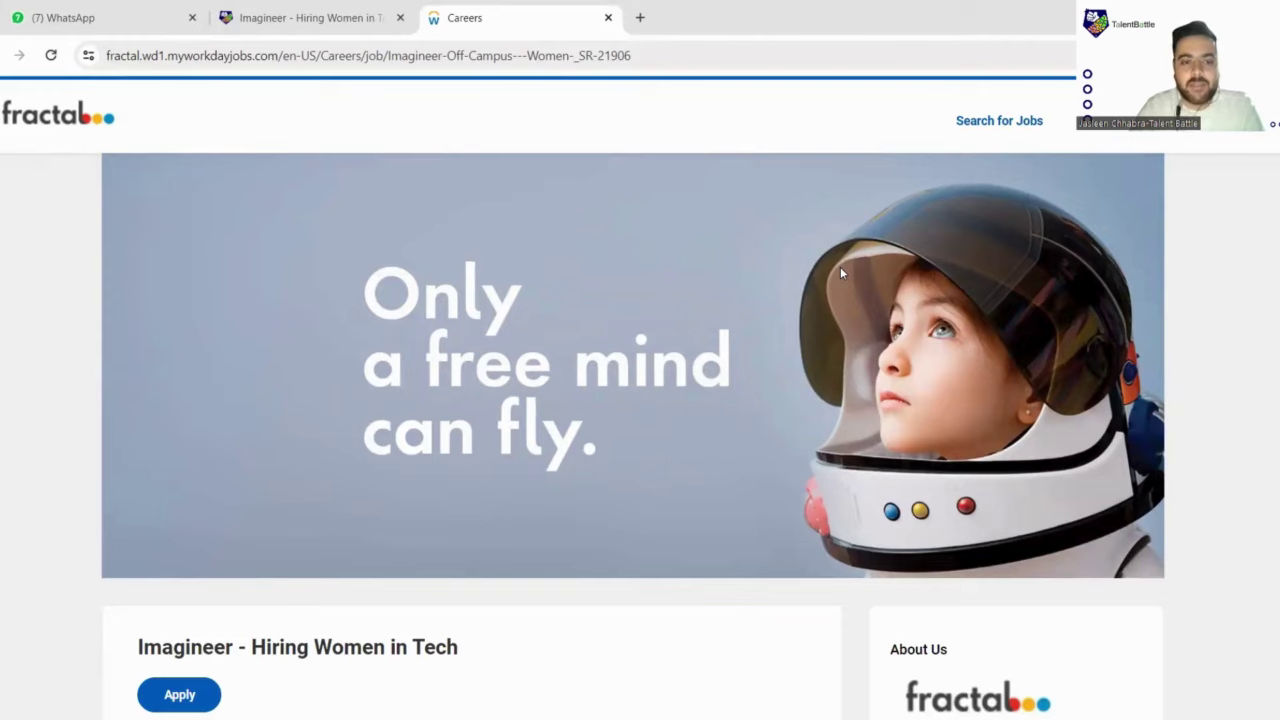
Step: Skim the Imagineer - Hiring Women in Tech description, then start an application from the top
scroll(840, 272, "down", 4)
scroll(588, 320, "down", 6)
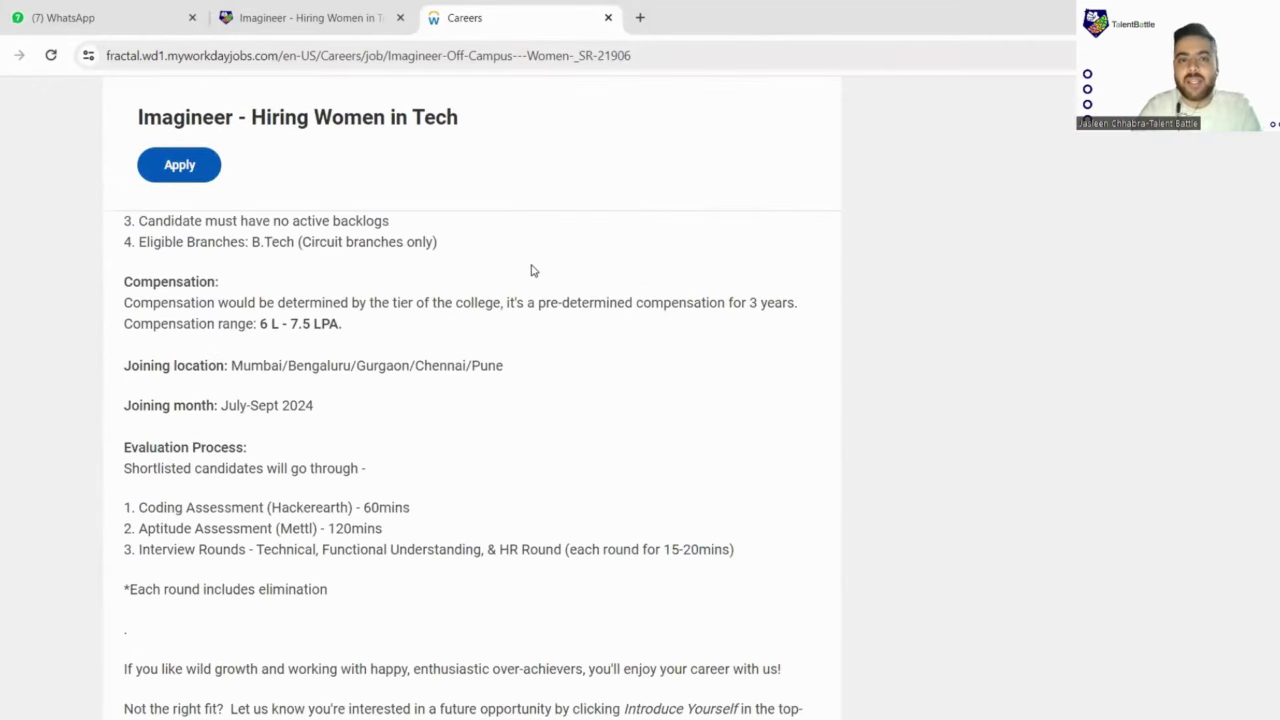
scroll(523, 274, "down", 2)
scroll(514, 289, "up", 4)
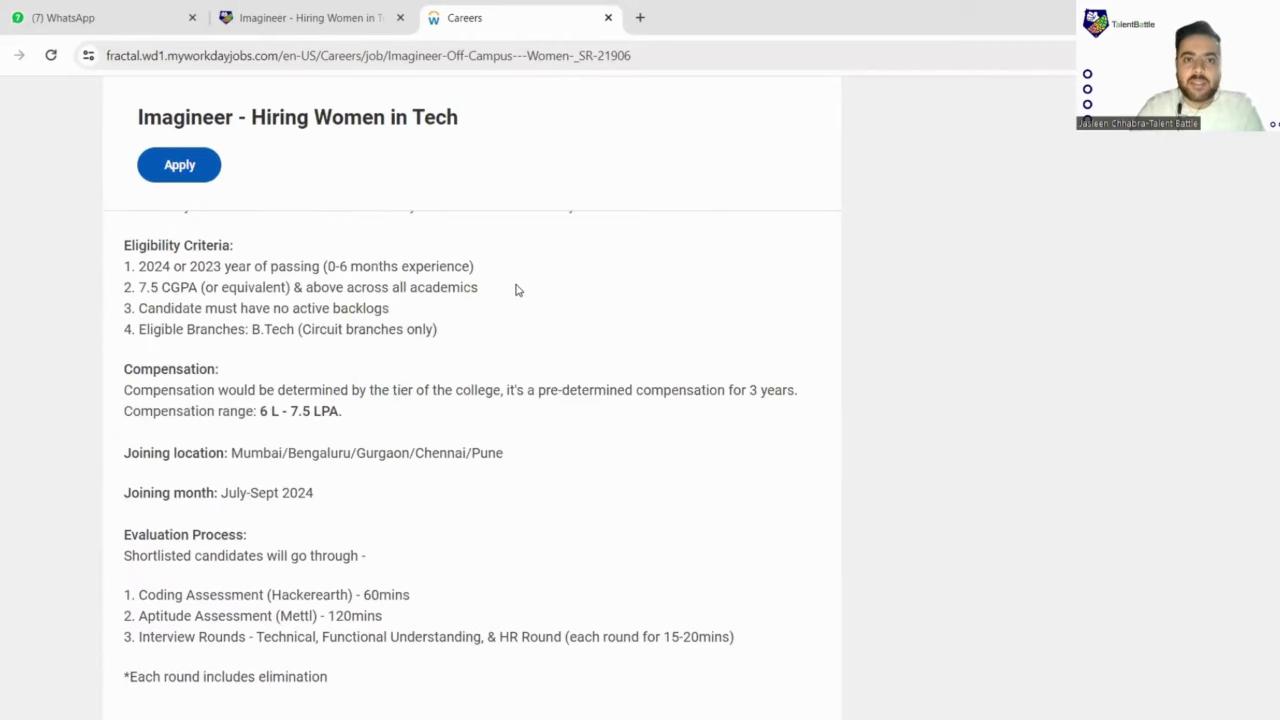
scroll(517, 289, "up", 5)
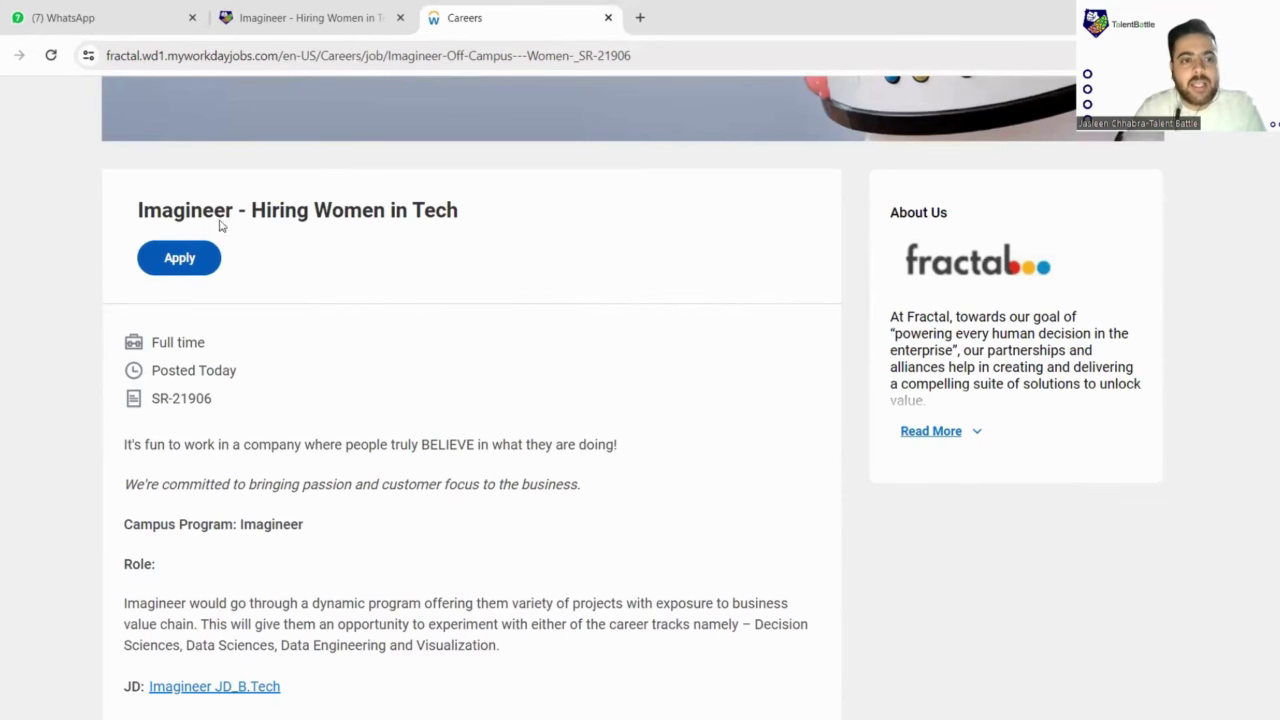
left_click(181, 260)
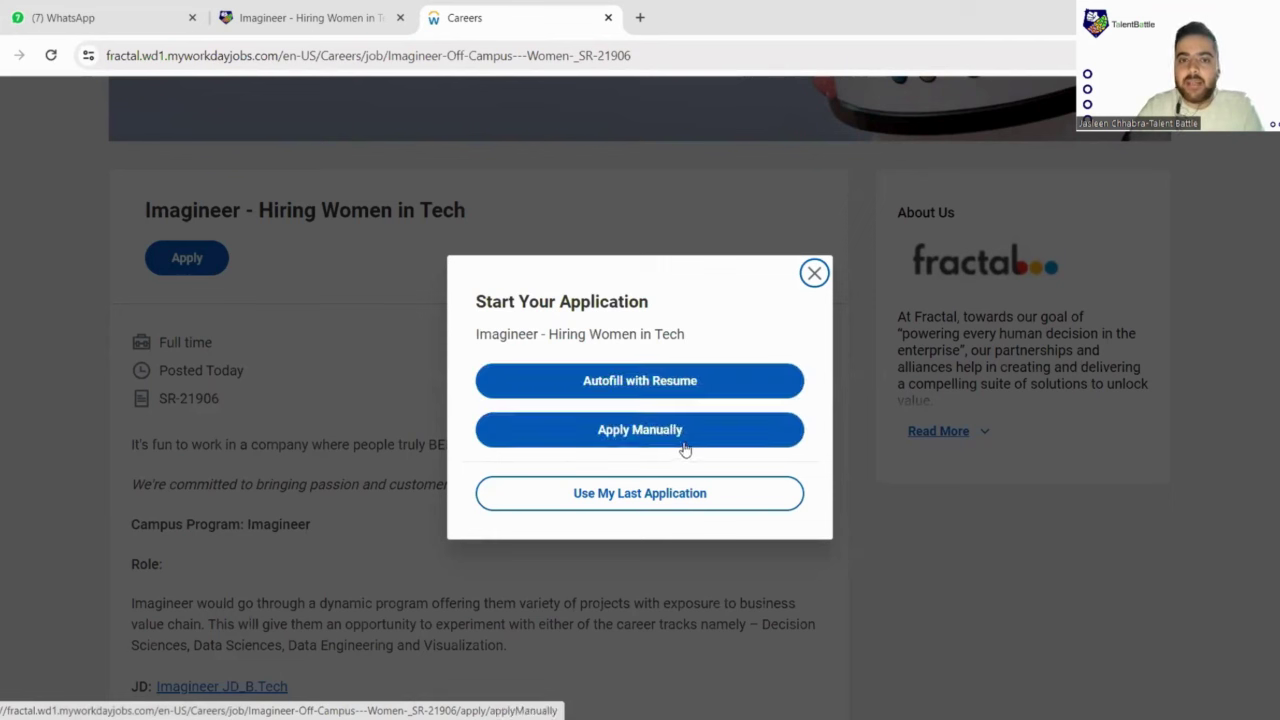
Step: Choose manual application and set the referral source to Recruitment Agency > Agency
left_click(685, 449)
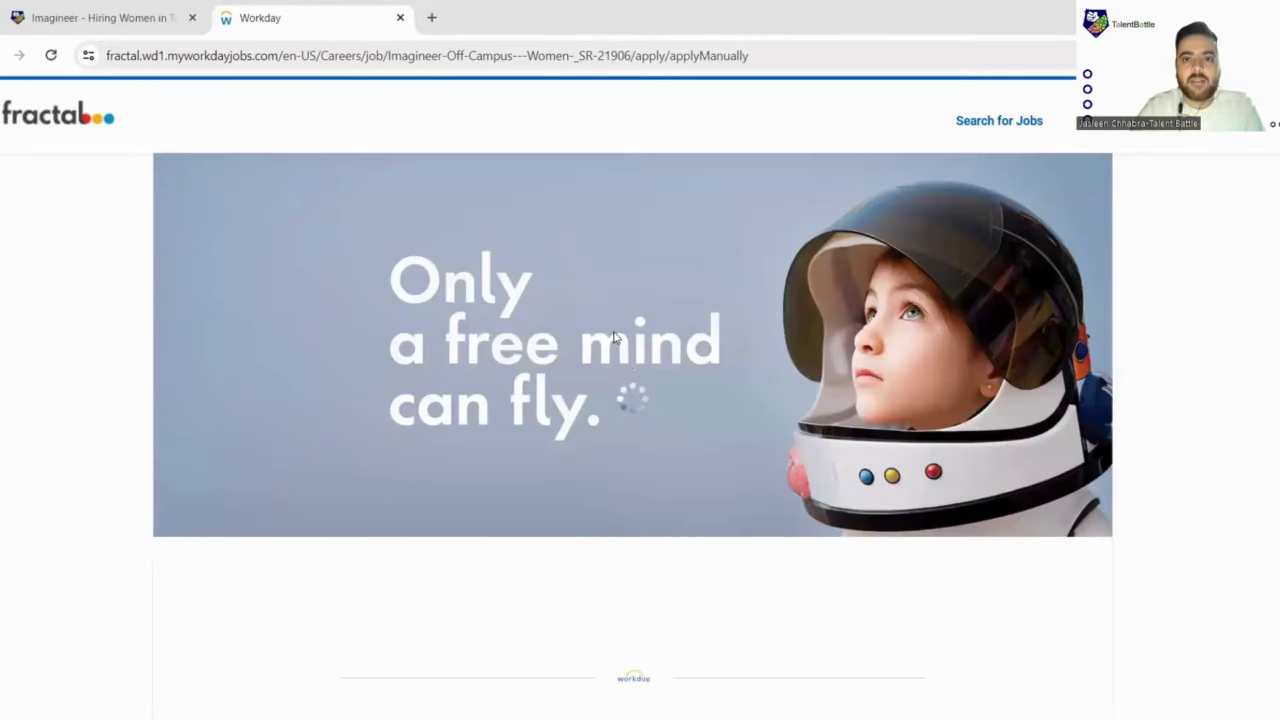
scroll(531, 347, "down", 2)
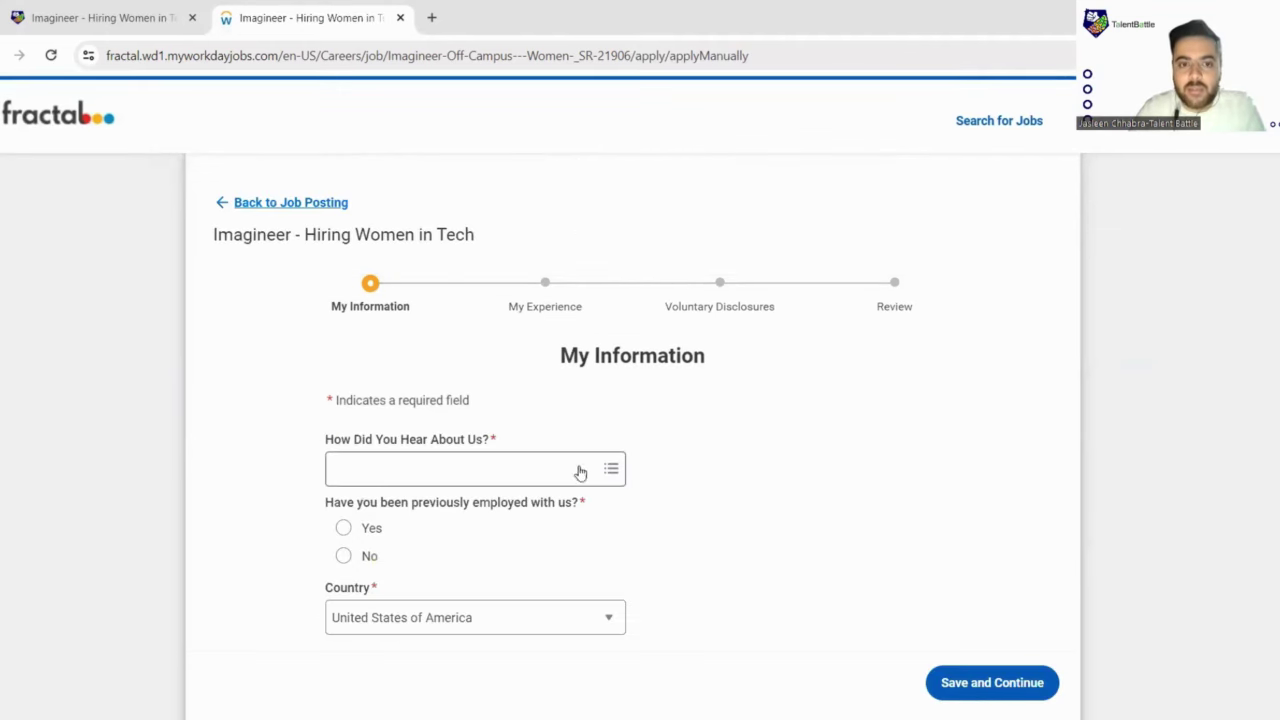
scroll(601, 487, "down", 2)
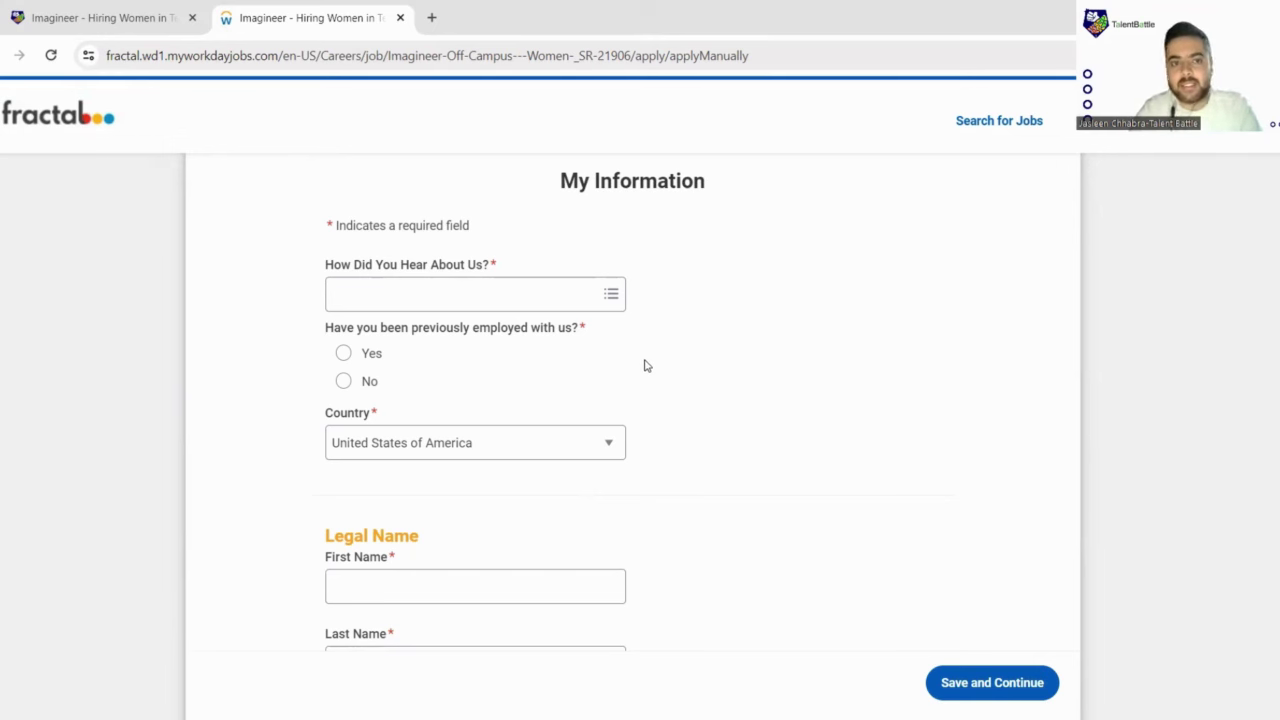
scroll(589, 340, "down", 2)
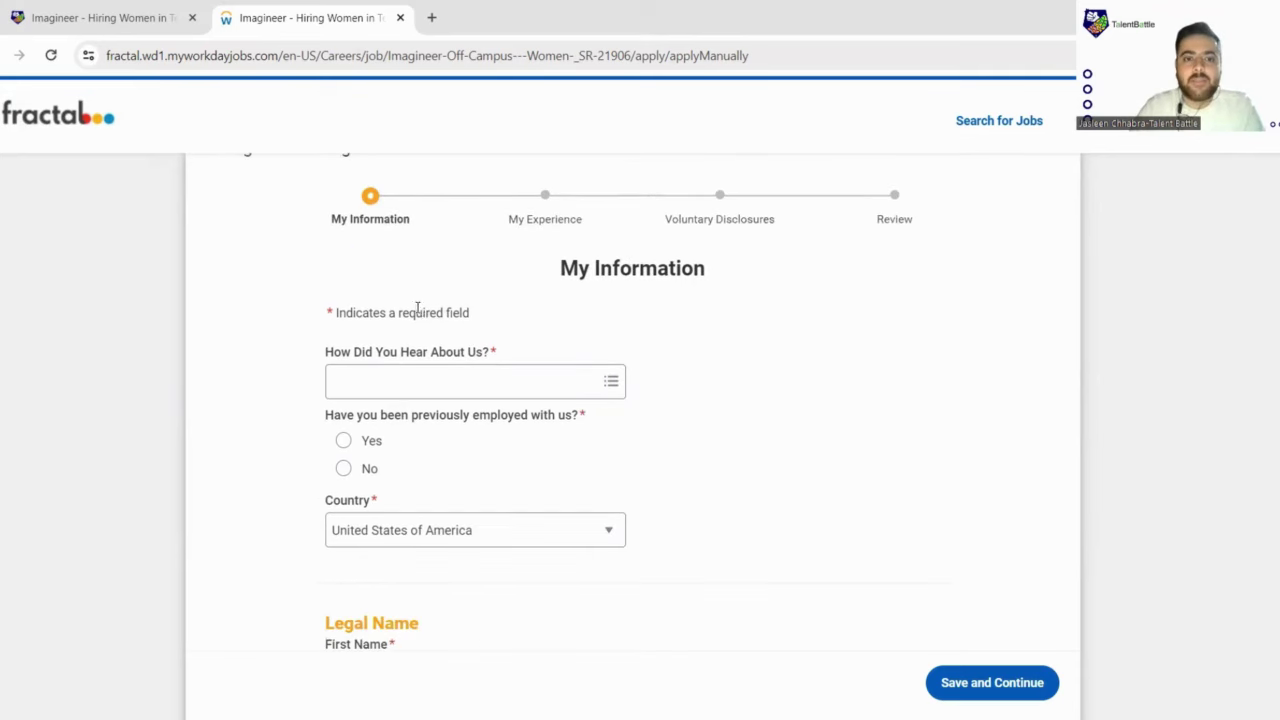
scroll(399, 310, "down", 1)
left_click(514, 209)
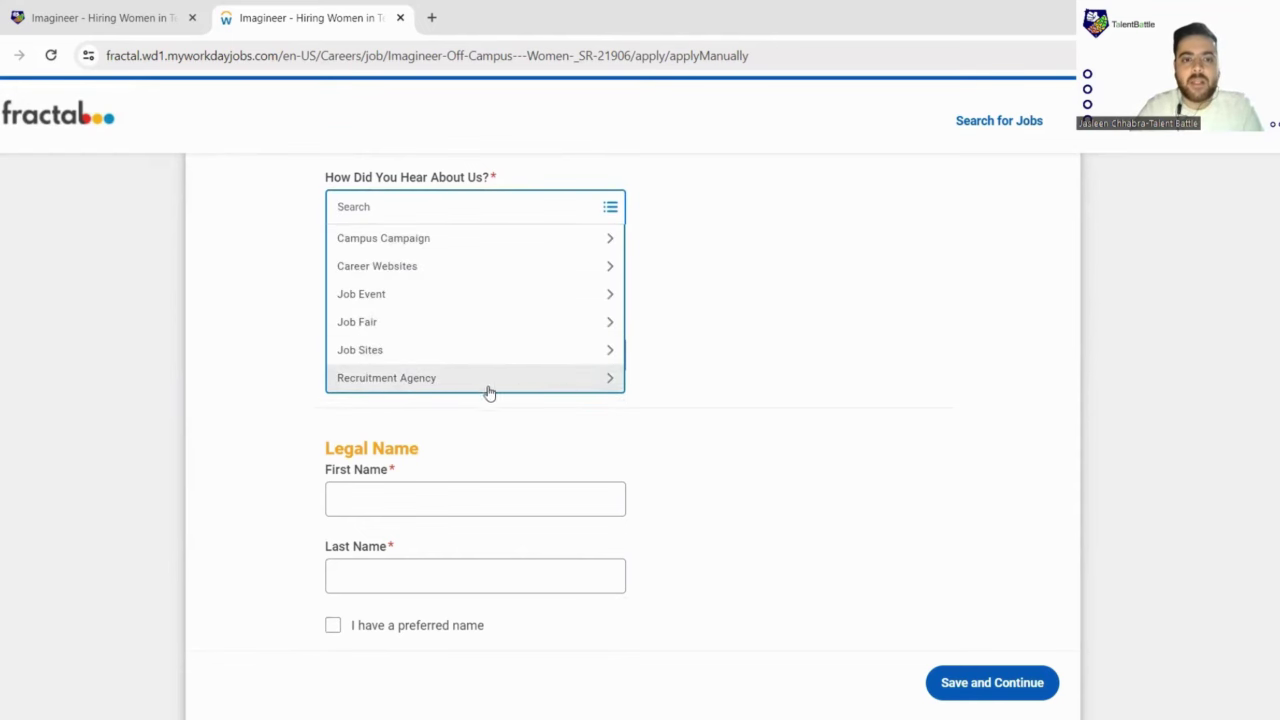
left_click(478, 390)
left_click(383, 275)
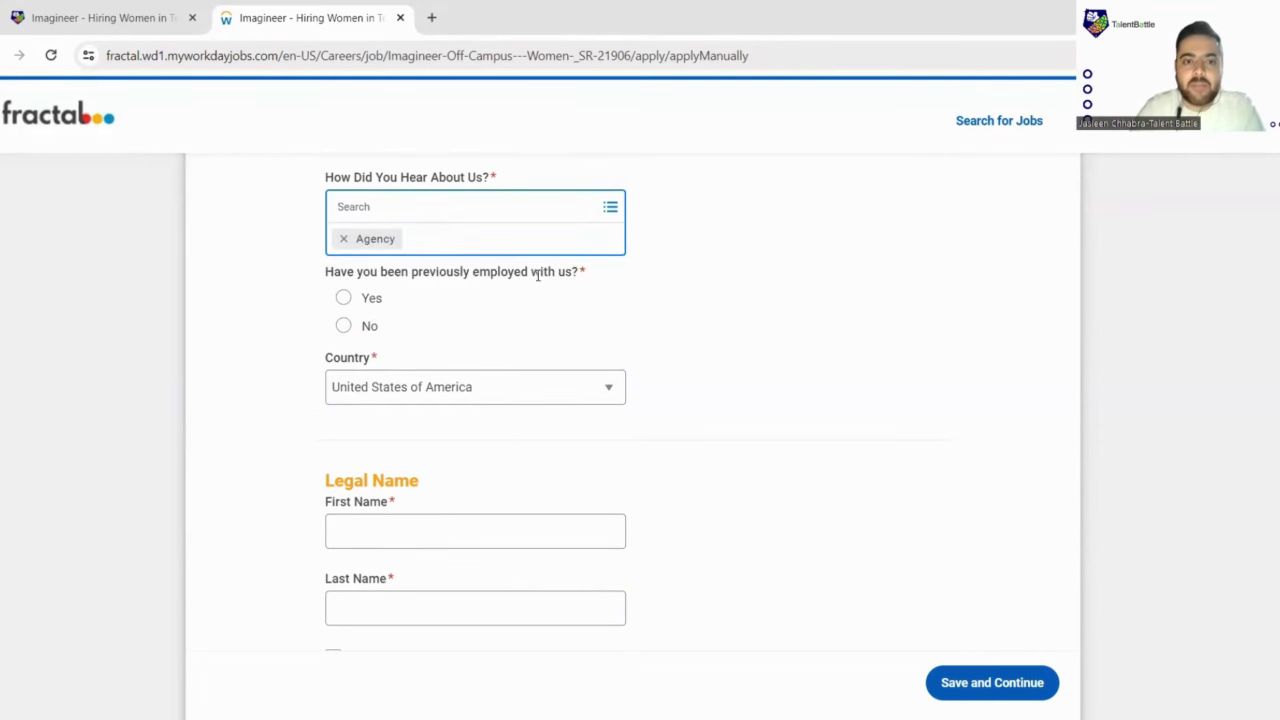
Step: Set the country to India
scroll(371, 277, "down", 2)
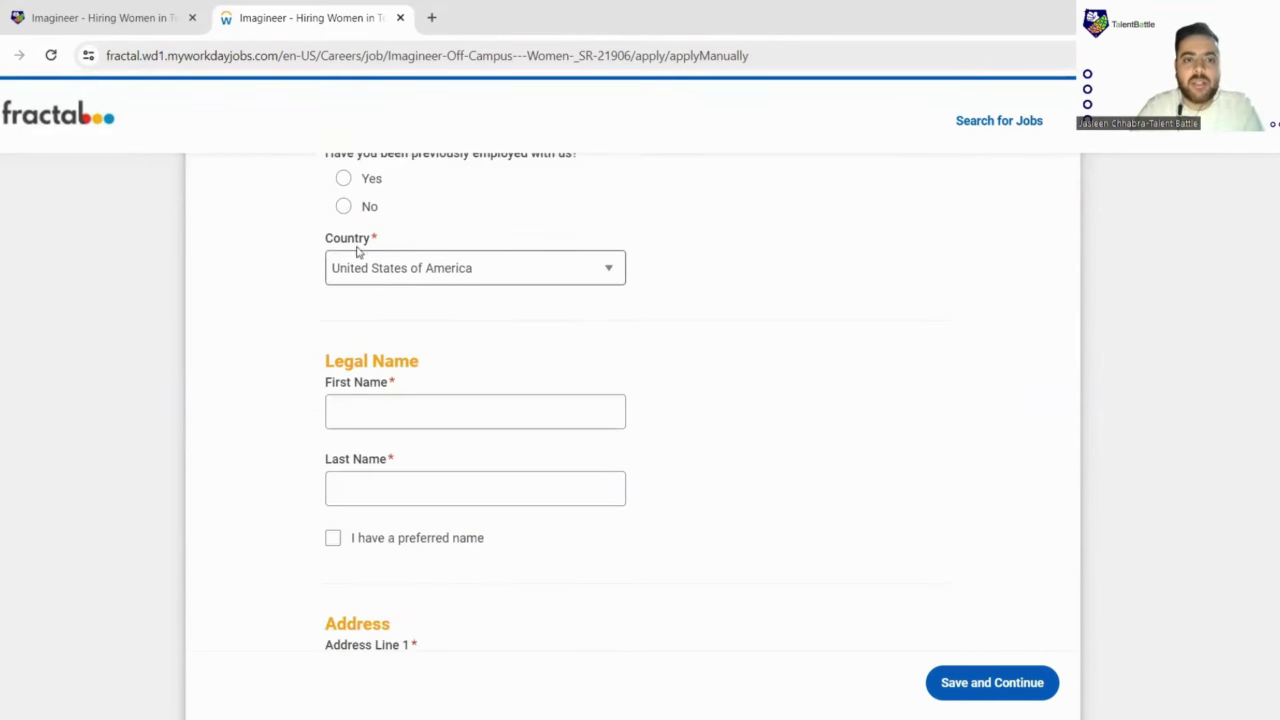
left_click(534, 279)
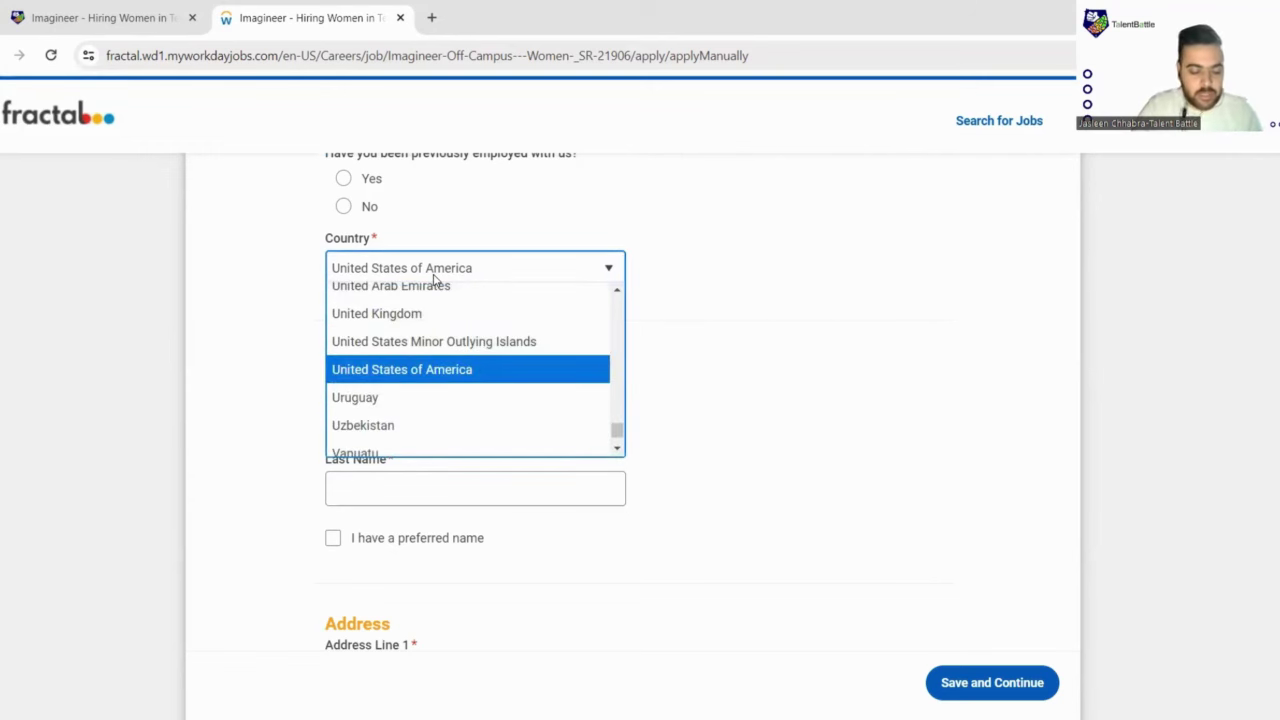
type("India")
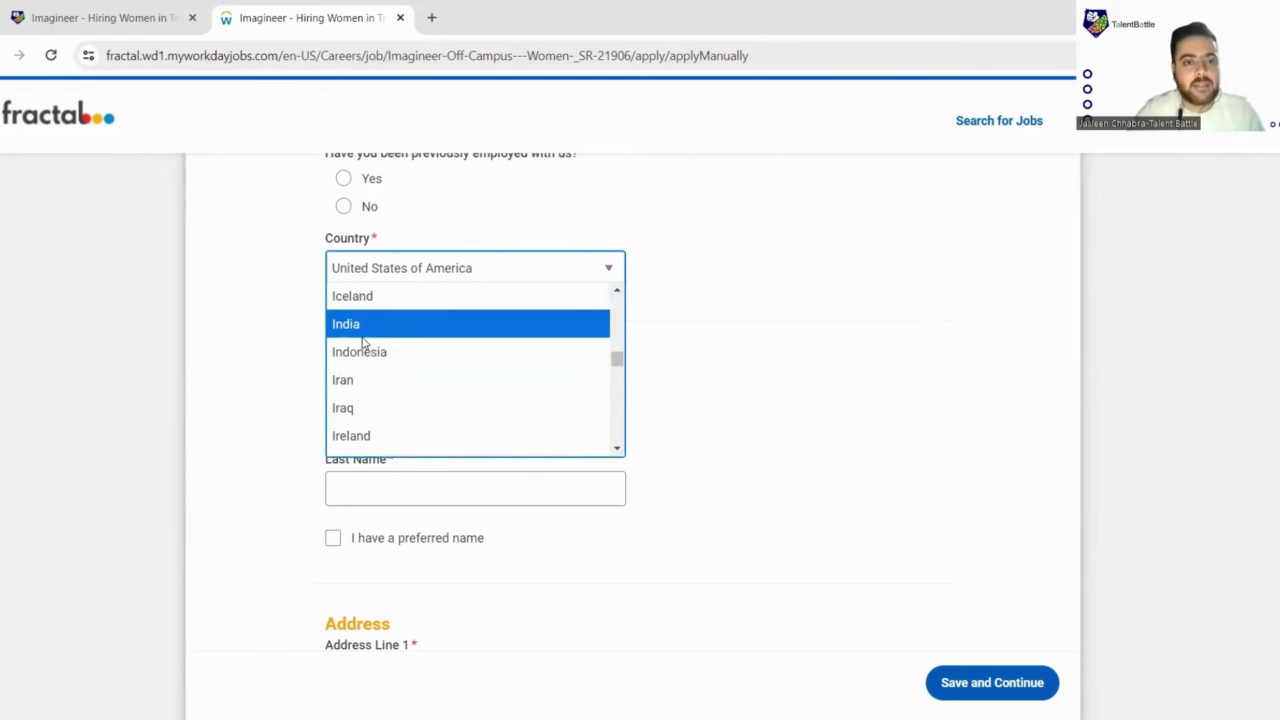
left_click(362, 332)
Step: Enter the applicant's given and family names in all capitals
scroll(494, 340, "down", 4)
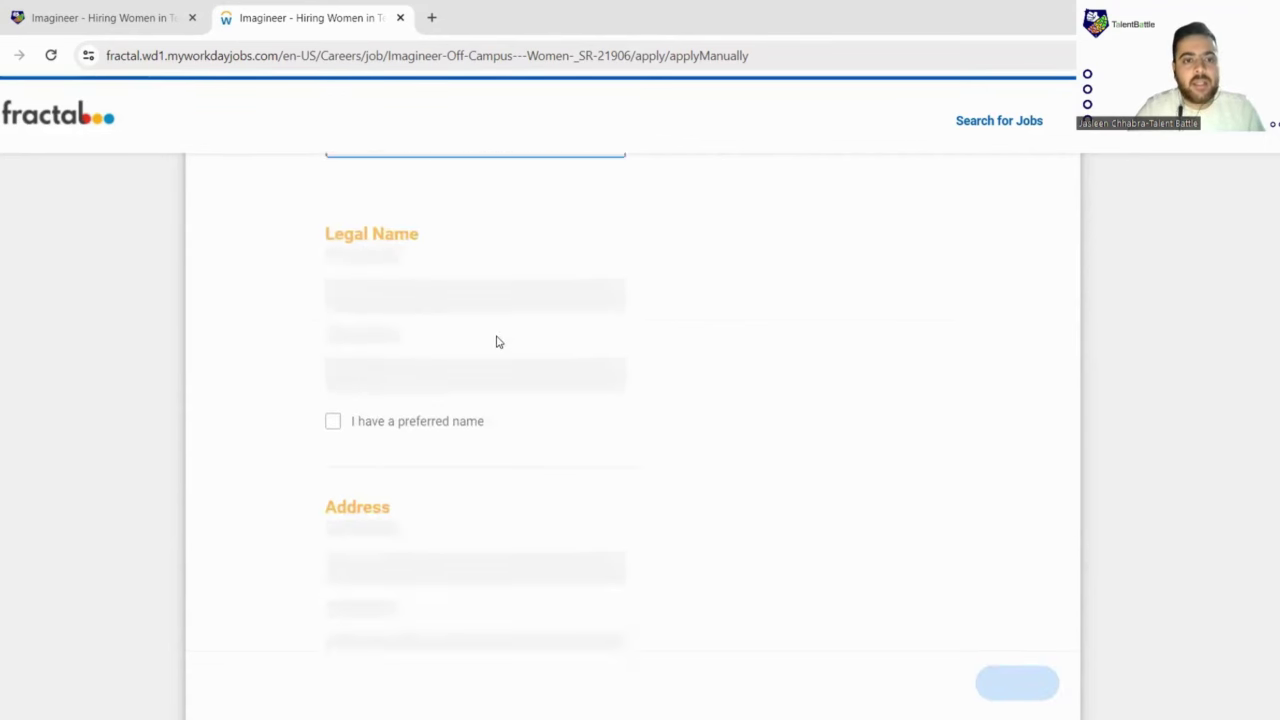
scroll(440, 318, "up", 2)
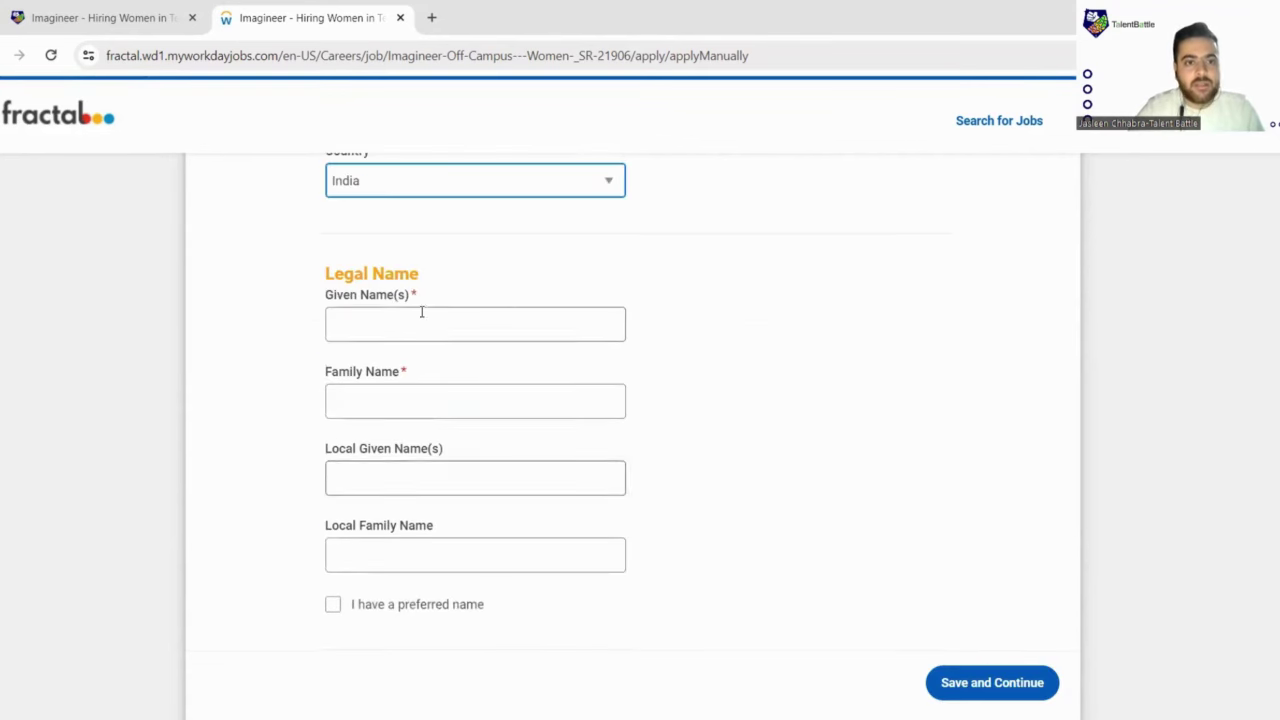
left_click(414, 334)
scroll(448, 332, "up", 1)
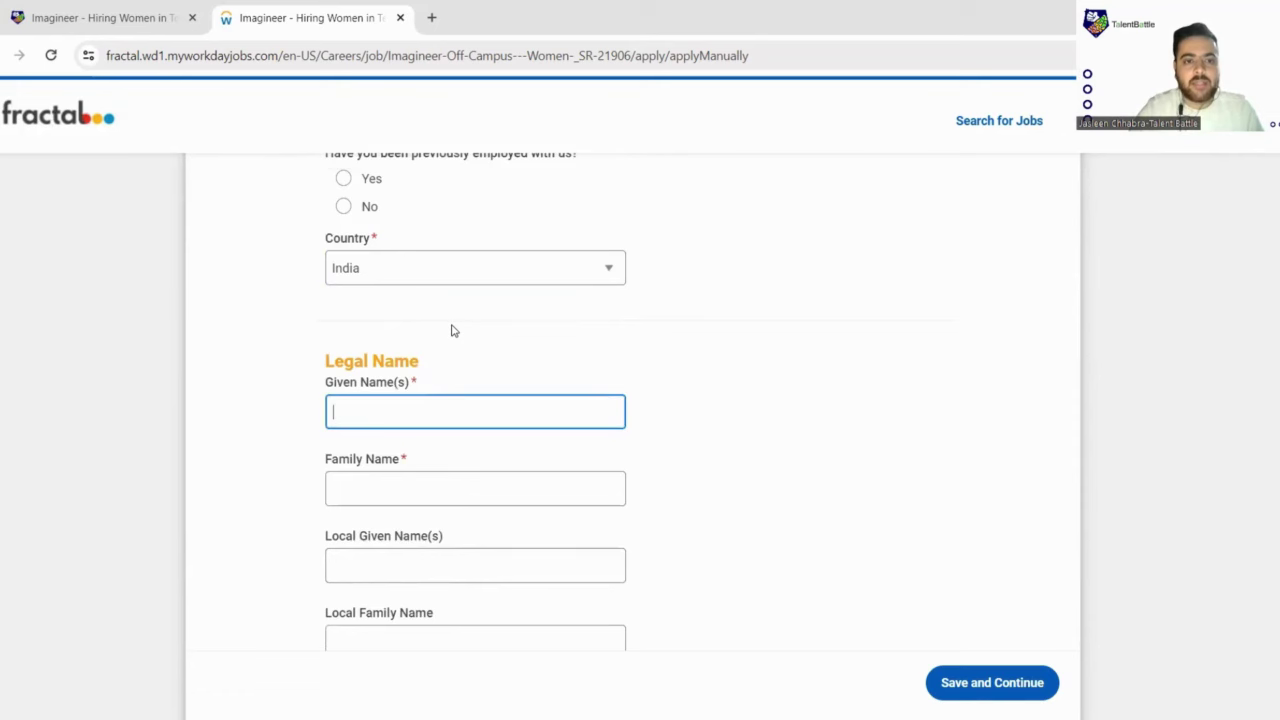
scroll(451, 325, "down", 2)
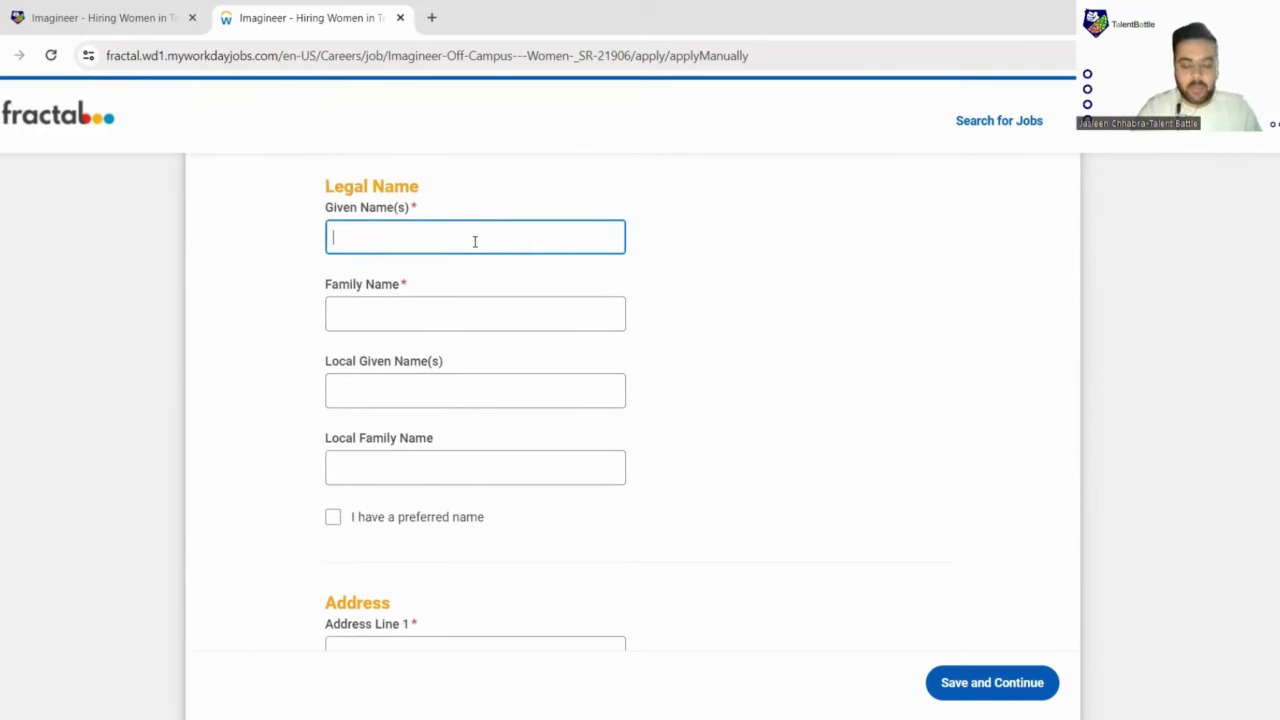
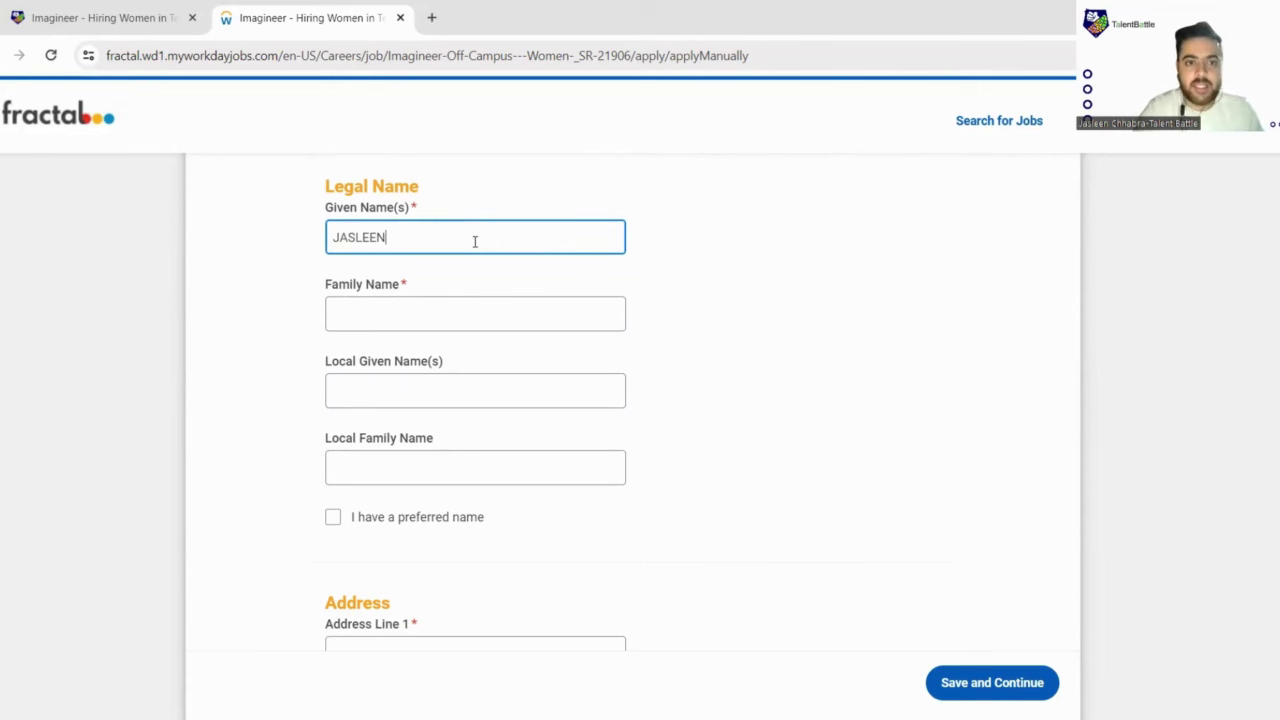
left_click(446, 301)
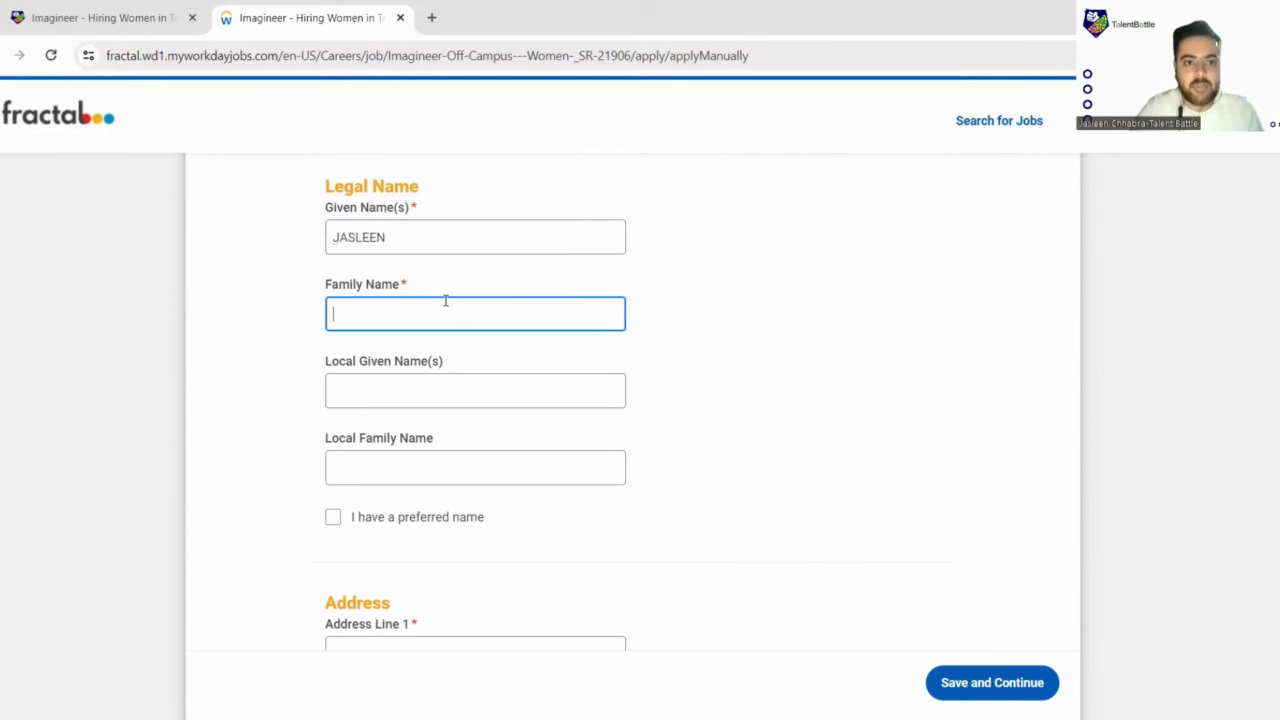
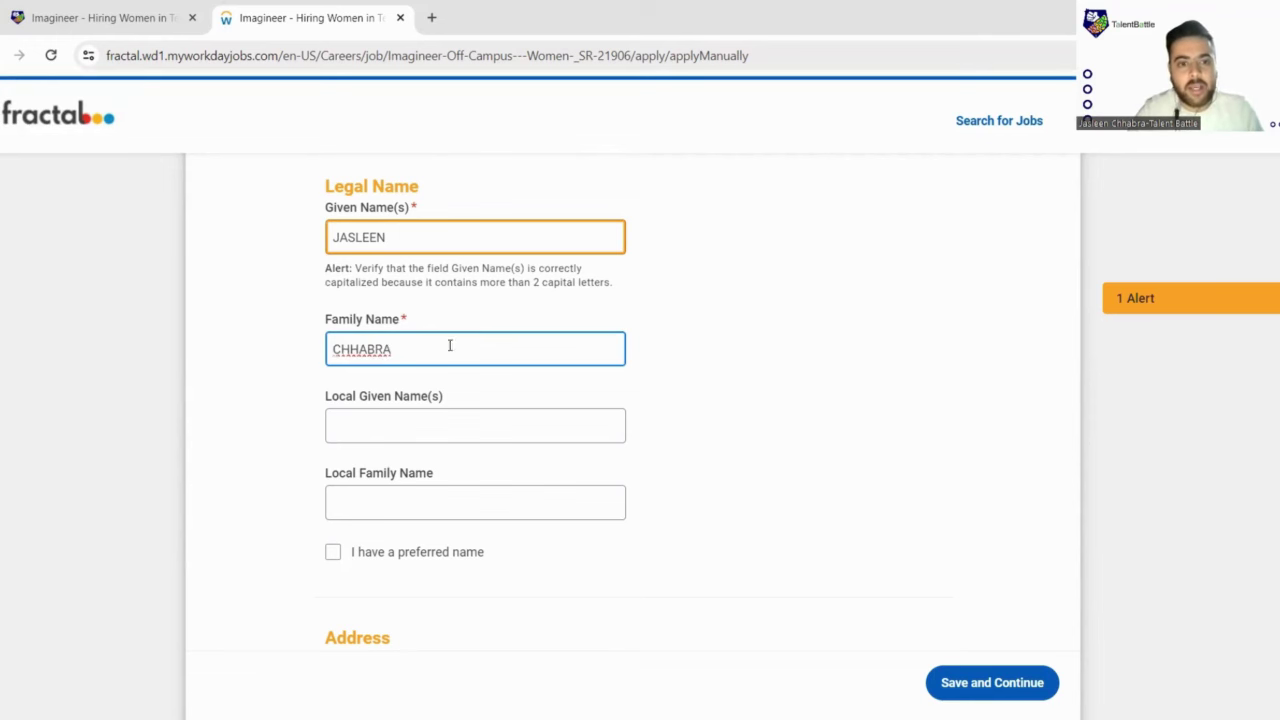
Step: Delete the all-caps given and family names to fix the capitalization alerts
left_click(416, 412)
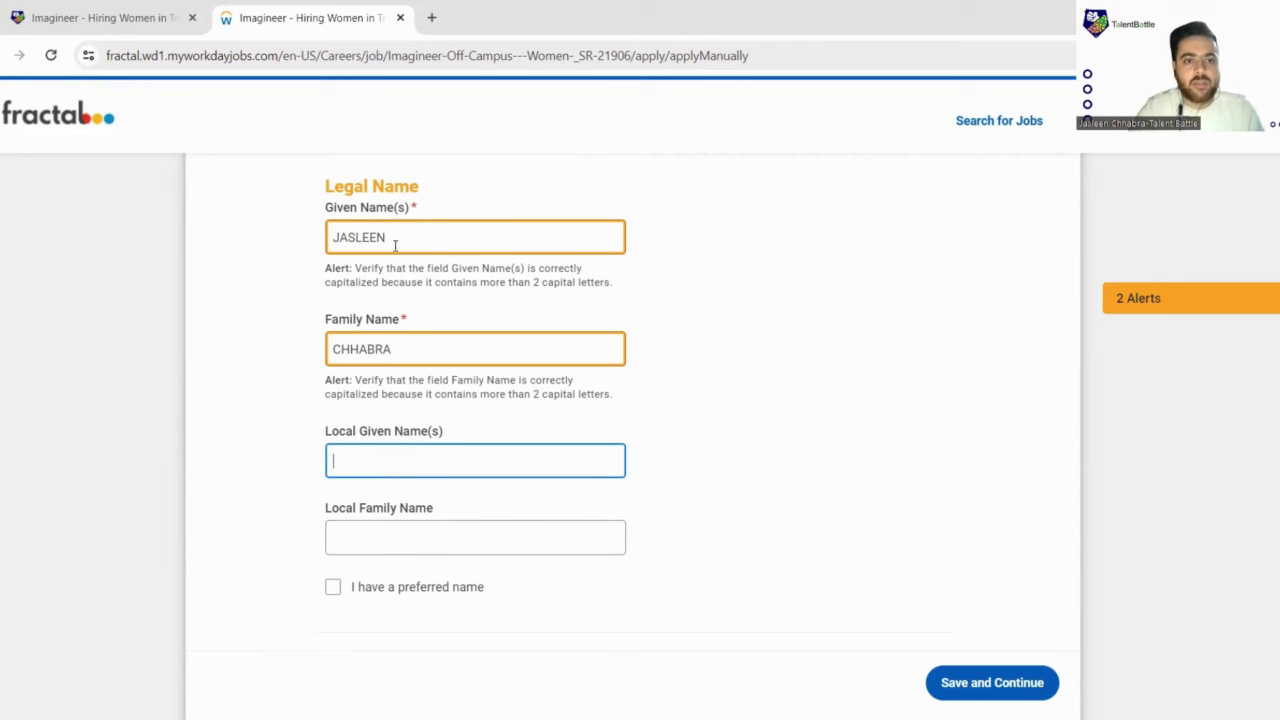
left_click_drag(393, 244, 332, 240)
key("BackSpace")
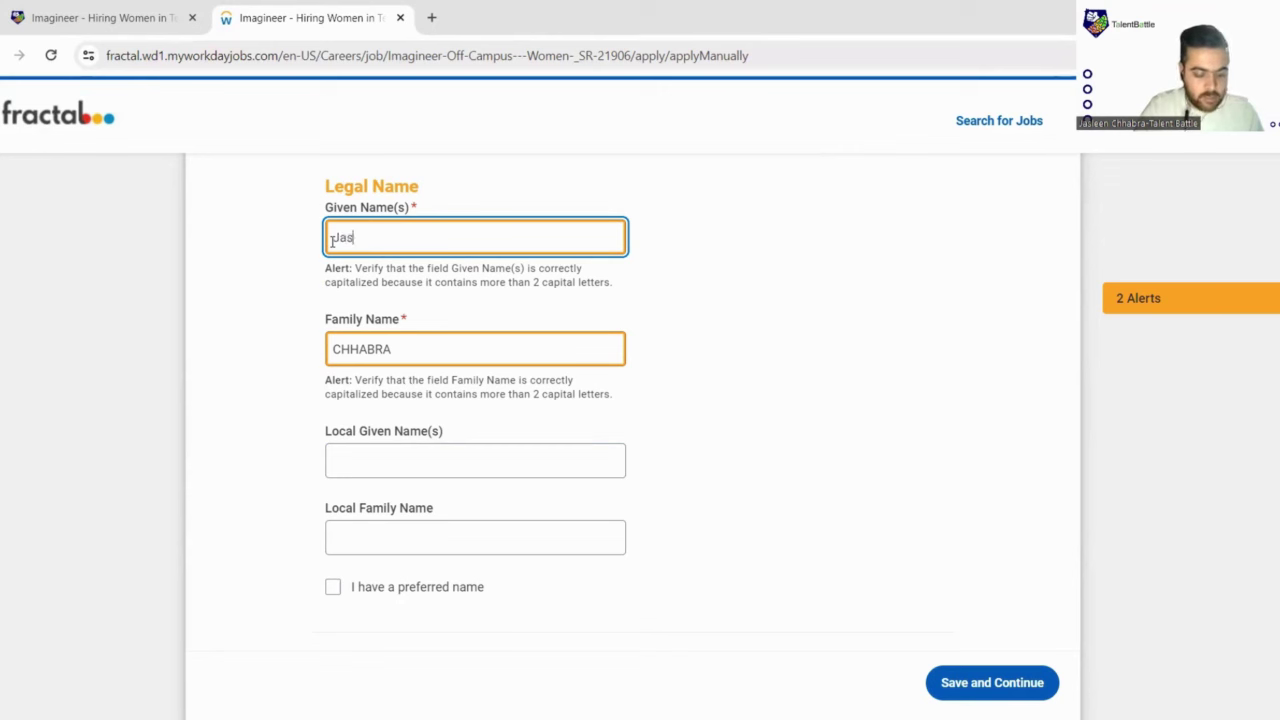
left_click(399, 345)
key("BackSpace")
key("BackSpace")
key("BackSpace")
key("BackSpace")
key("BackSpace")
key("BackSpace")
key("BackSpace")
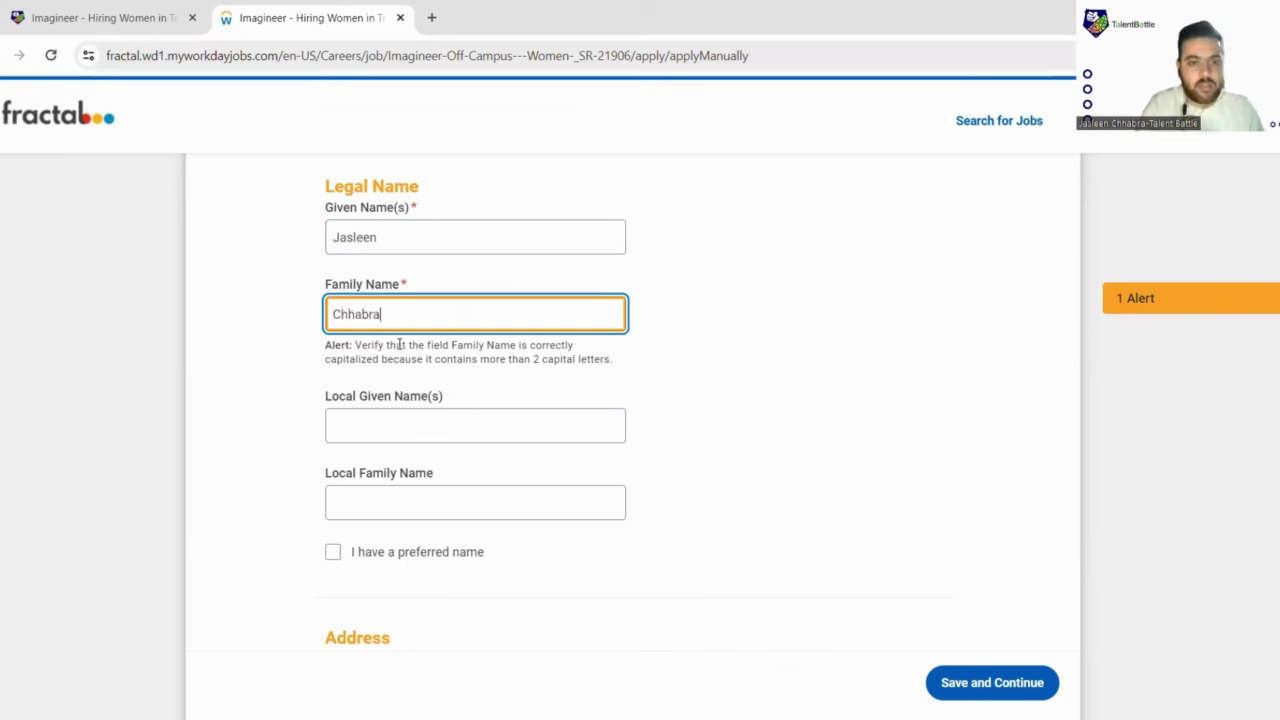
Step: Set the Phone Device Type to Mobile
scroll(400, 300, "down", 2)
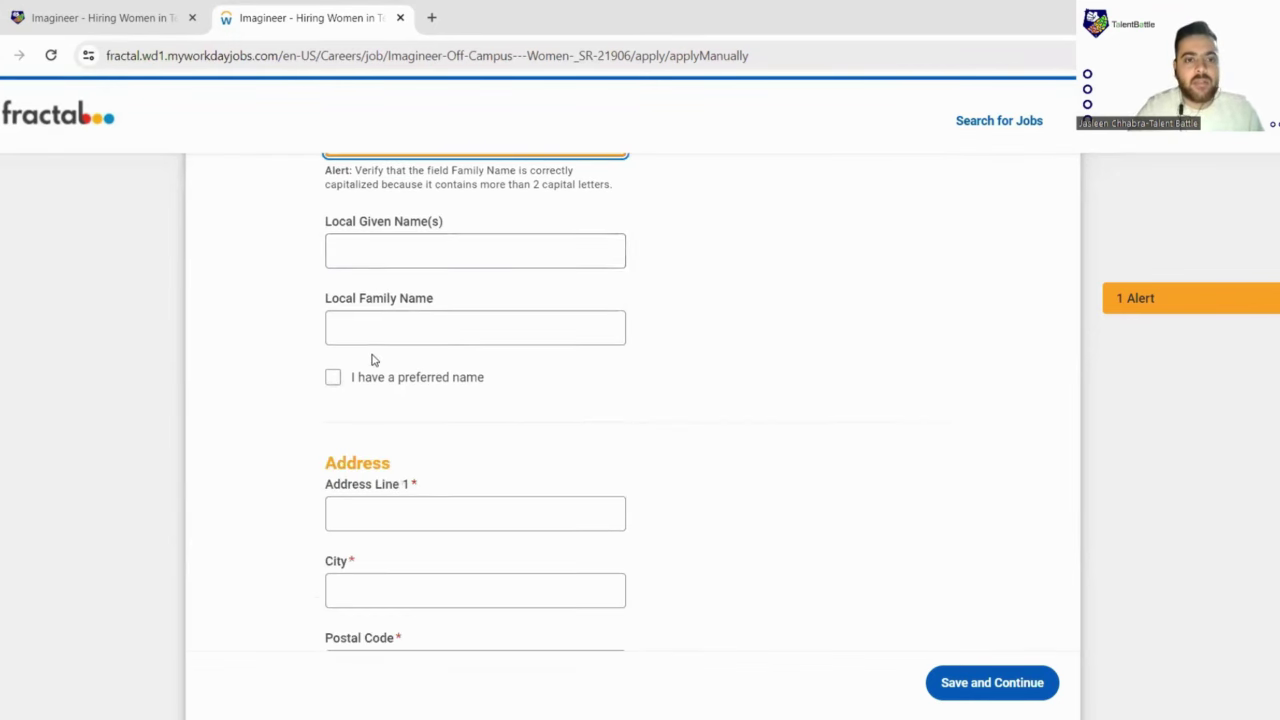
scroll(350, 300, "down", 2)
scroll(360, 230, "down", 2)
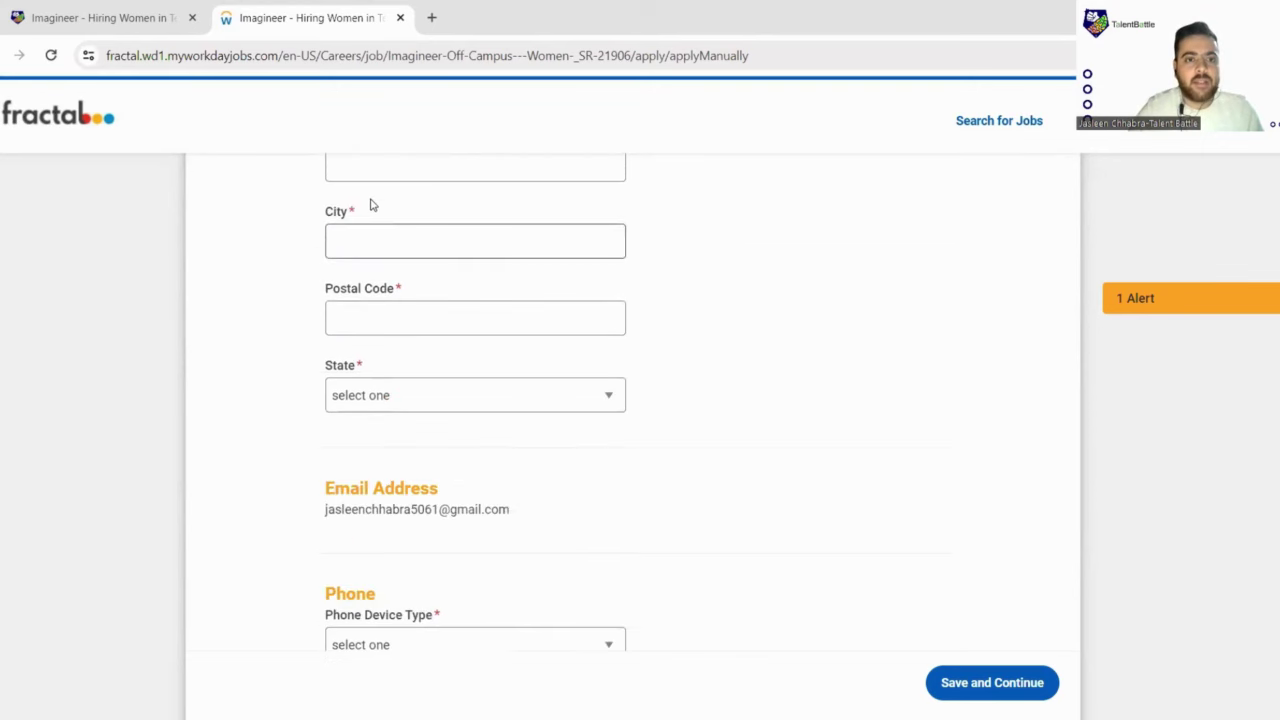
scroll(390, 230, "up", 2)
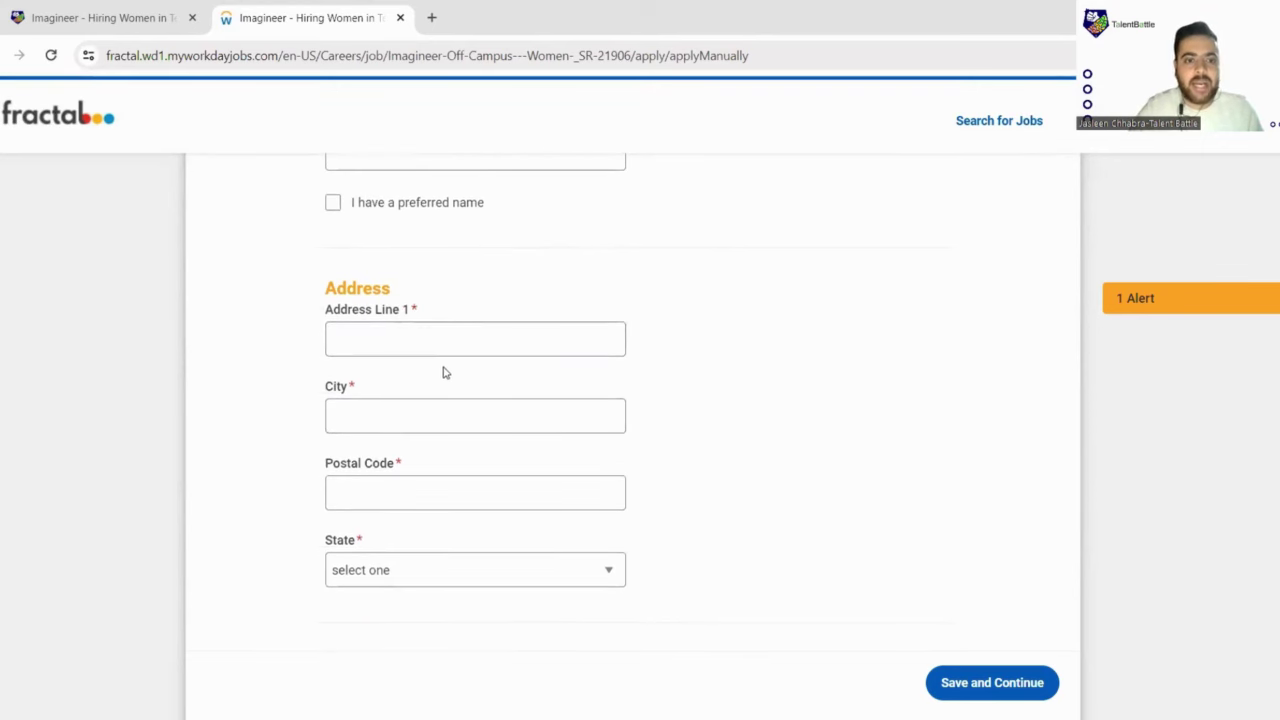
scroll(443, 372, "down", 1)
scroll(440, 470, "down", 3)
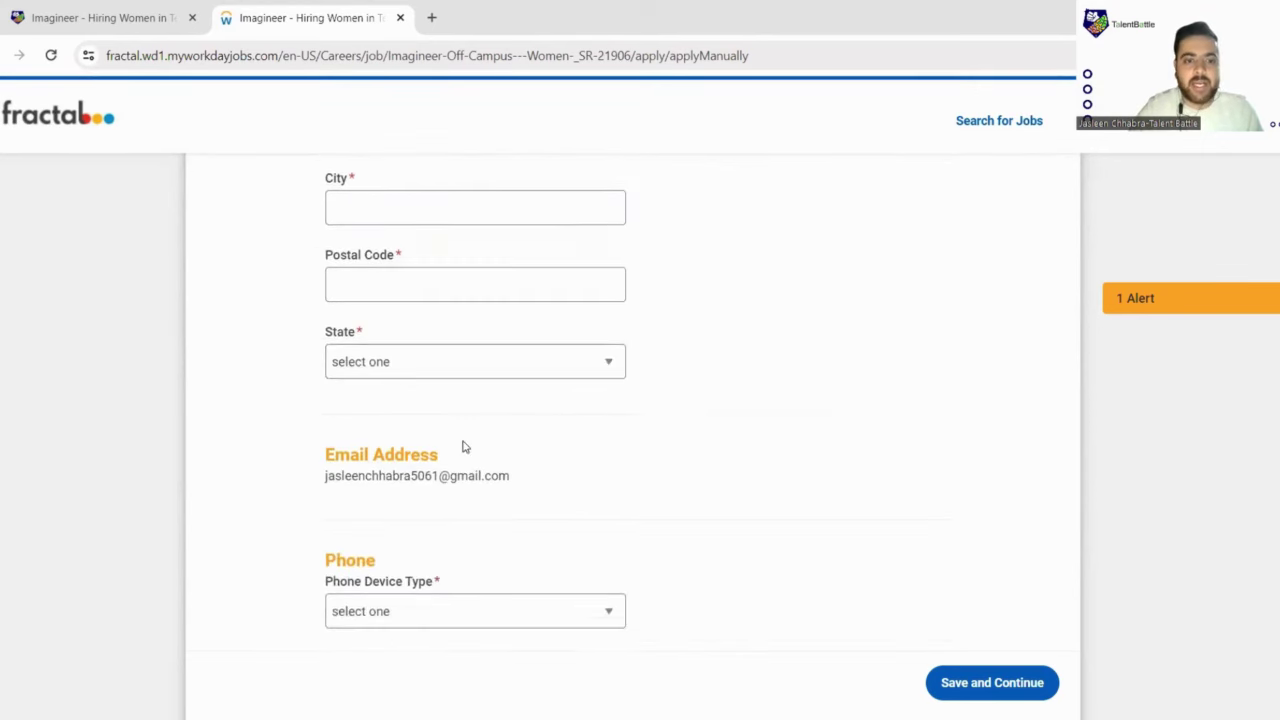
scroll(464, 394, "down", 3)
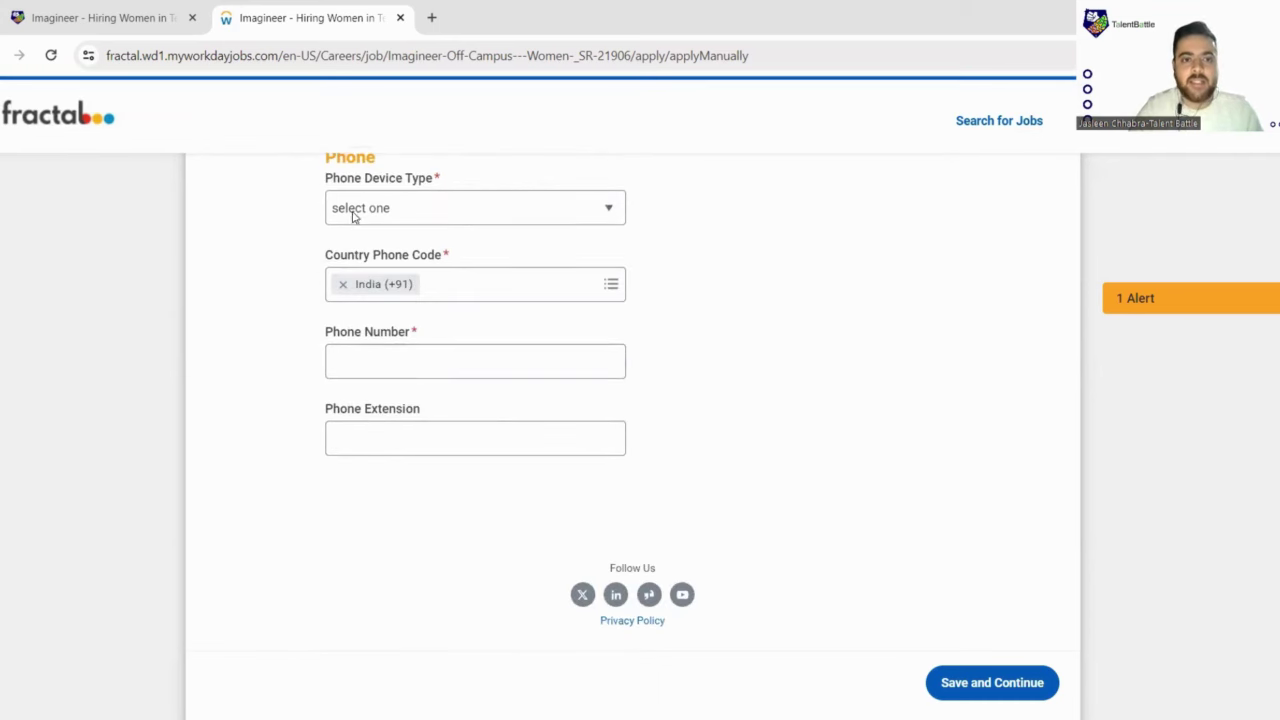
left_click(605, 209)
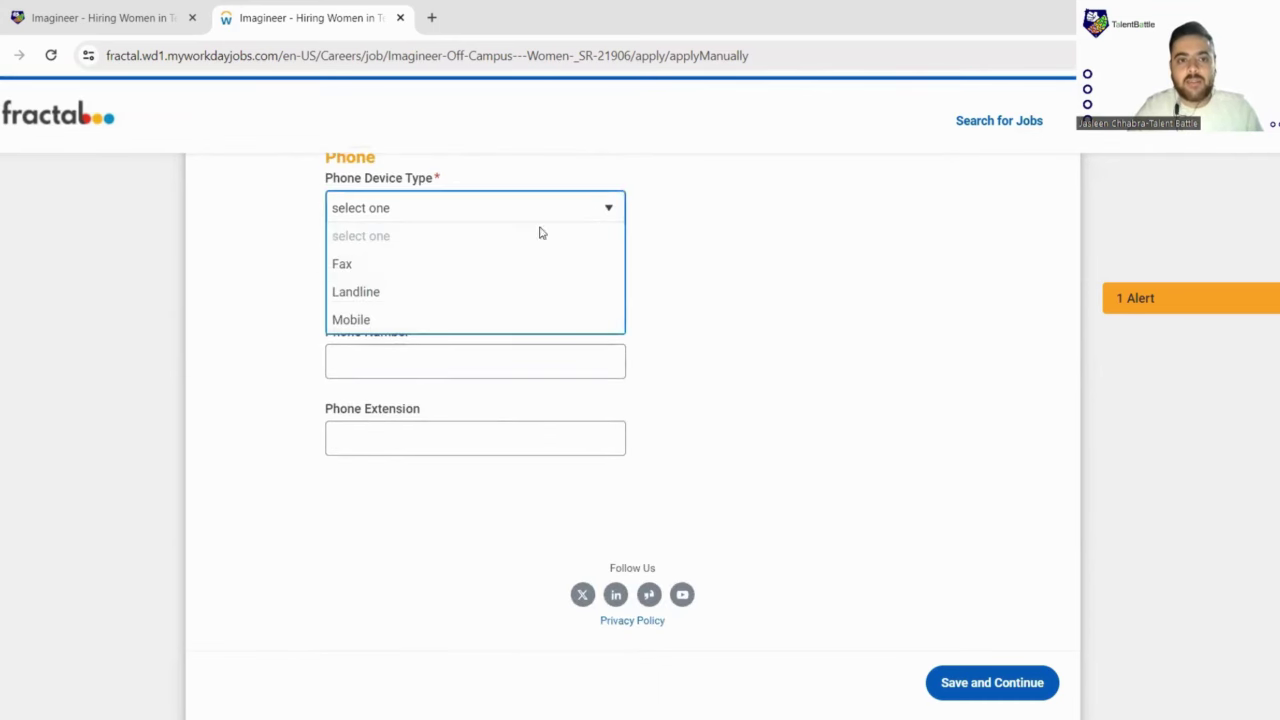
left_click(372, 320)
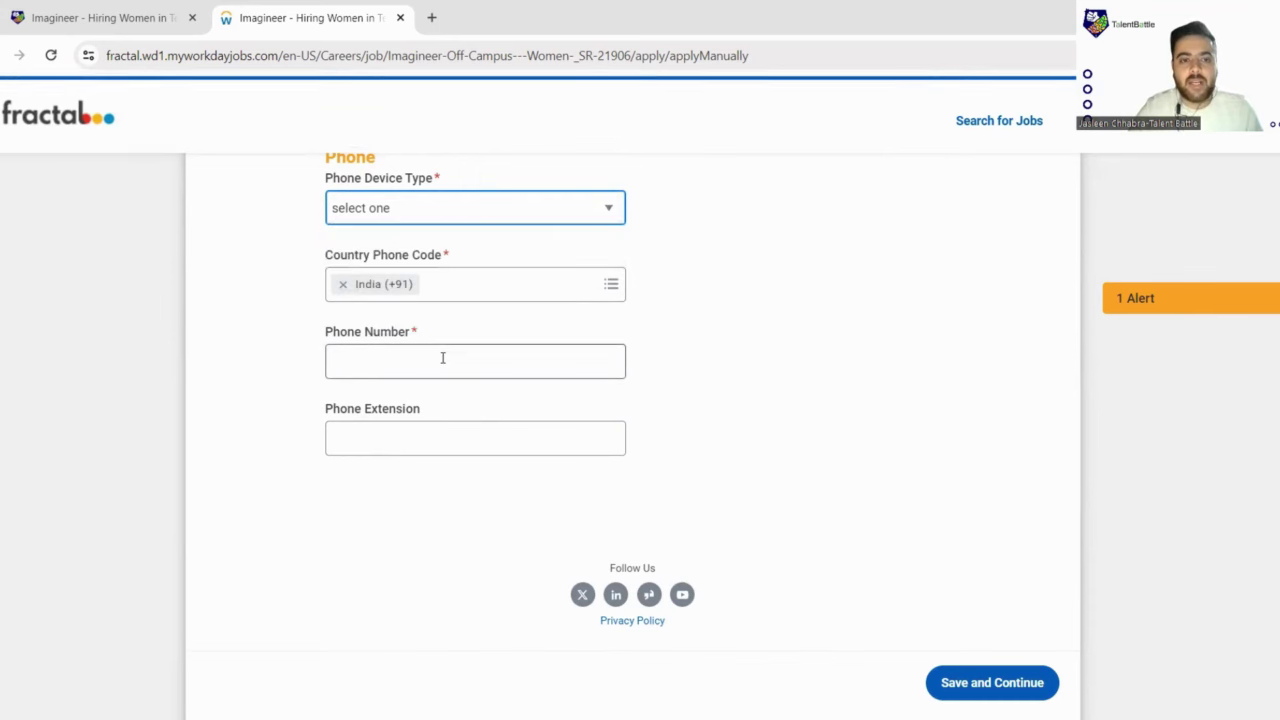
Step: Enter the applicant's phone number, attempt Save and Continue, and answer No to previous employment
scroll(440, 352, "down", 1)
left_click(397, 283)
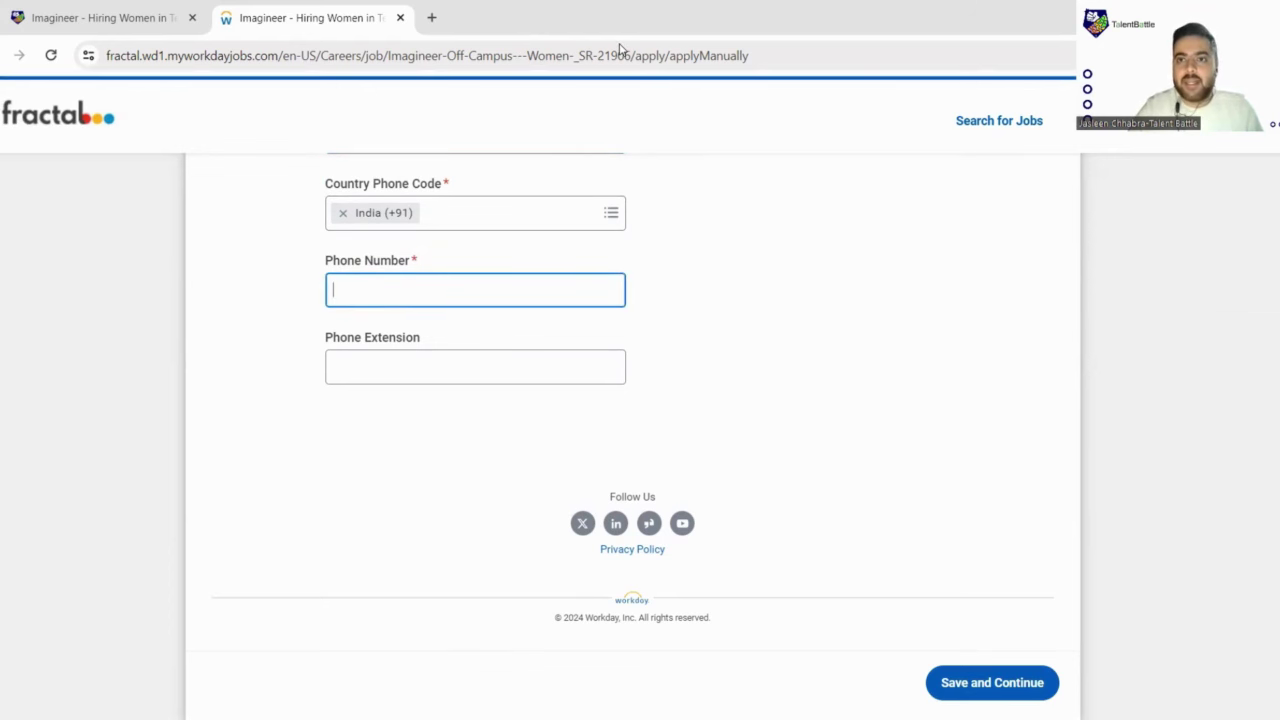
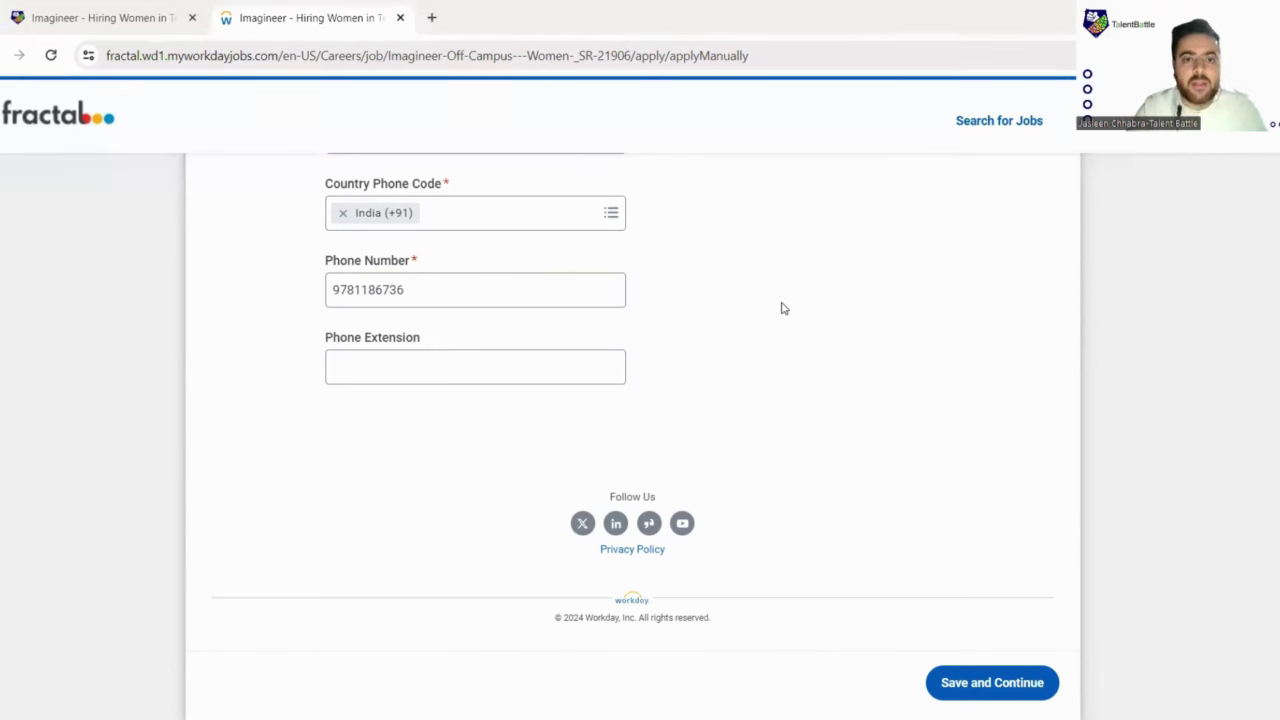
scroll(783, 309, "up", 4)
scroll(781, 307, "up", 5)
scroll(781, 307, "down", 10)
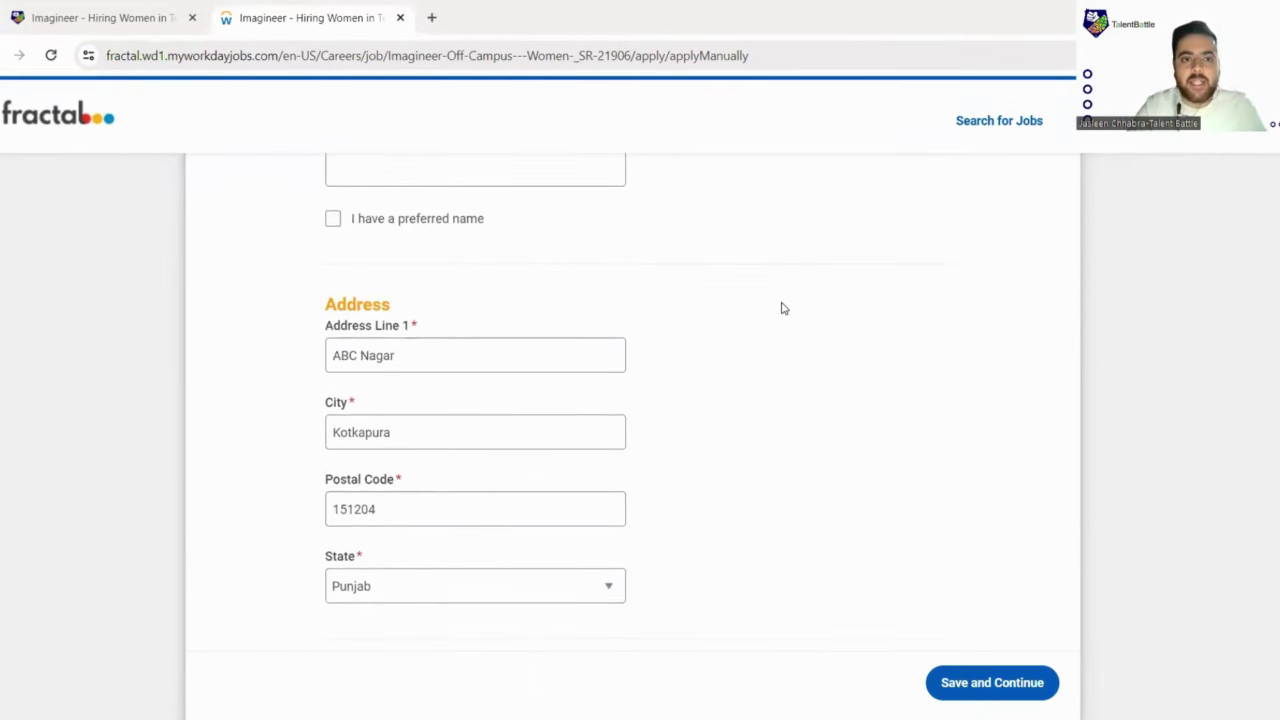
left_click(990, 682)
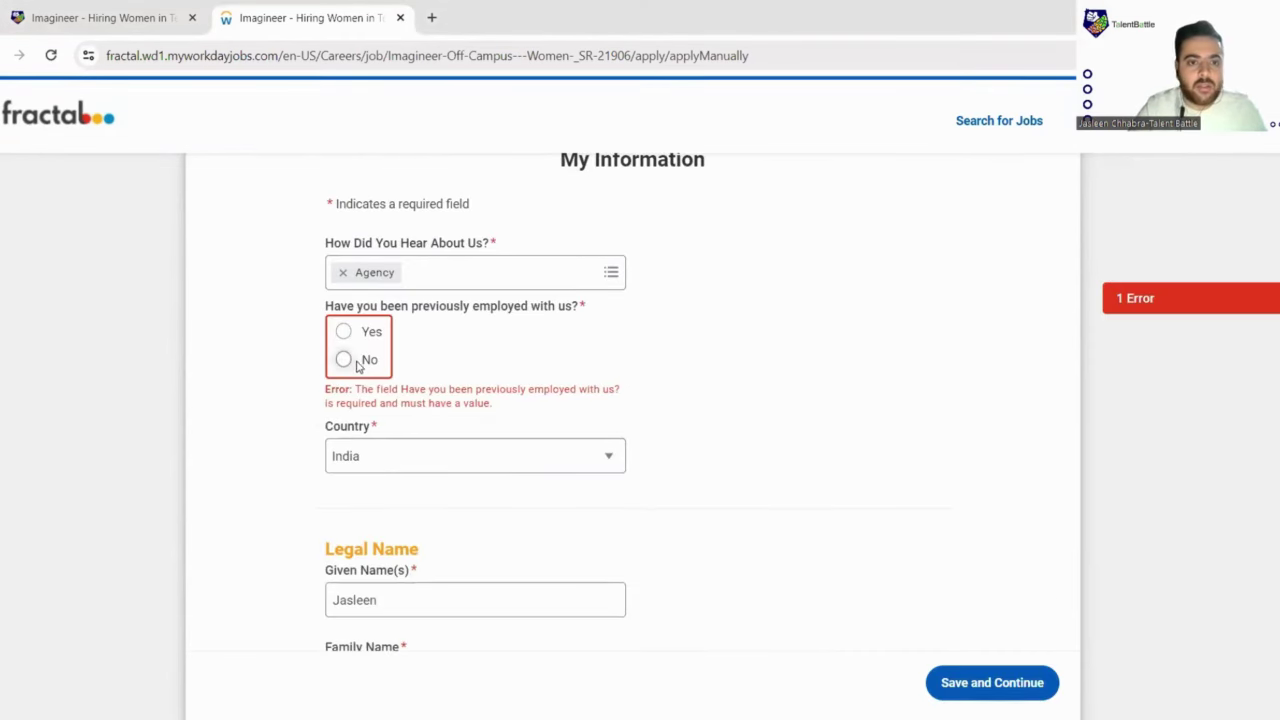
left_click(344, 360)
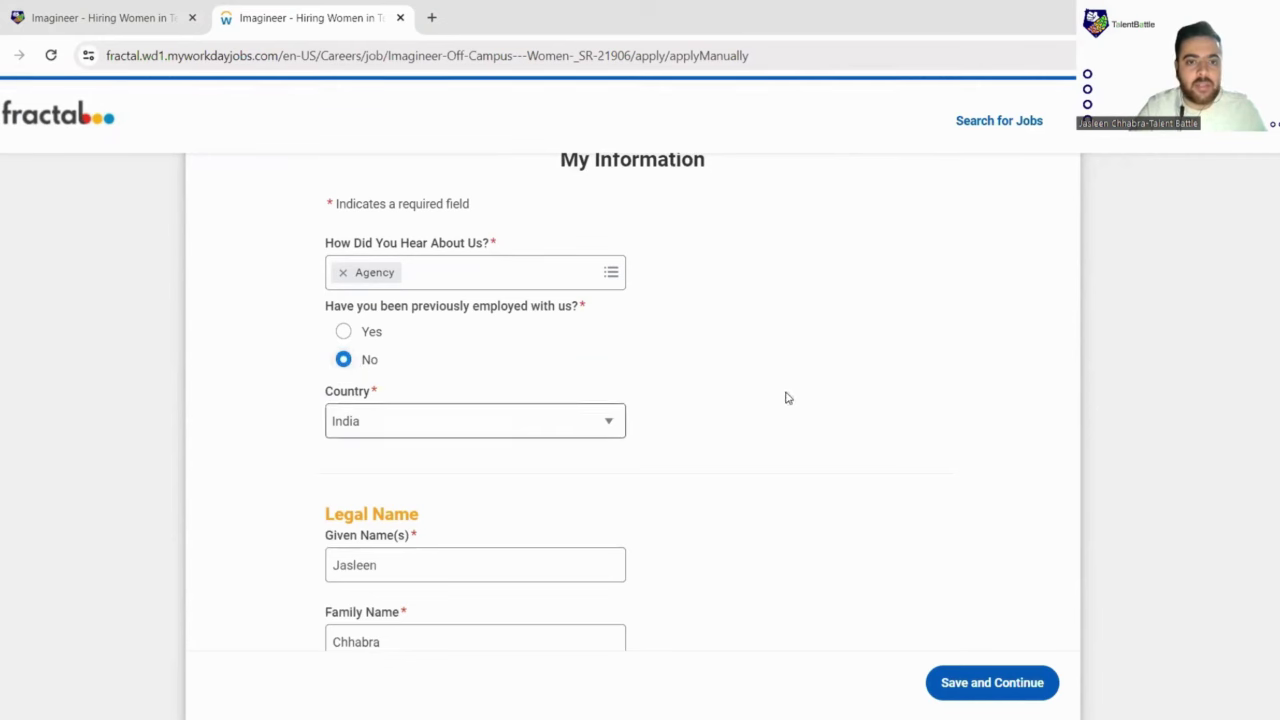
scroll(870, 480, "down", 10)
Step: Save My Information and add a blank Work Experience entry on the My Experience step
left_click(986, 688)
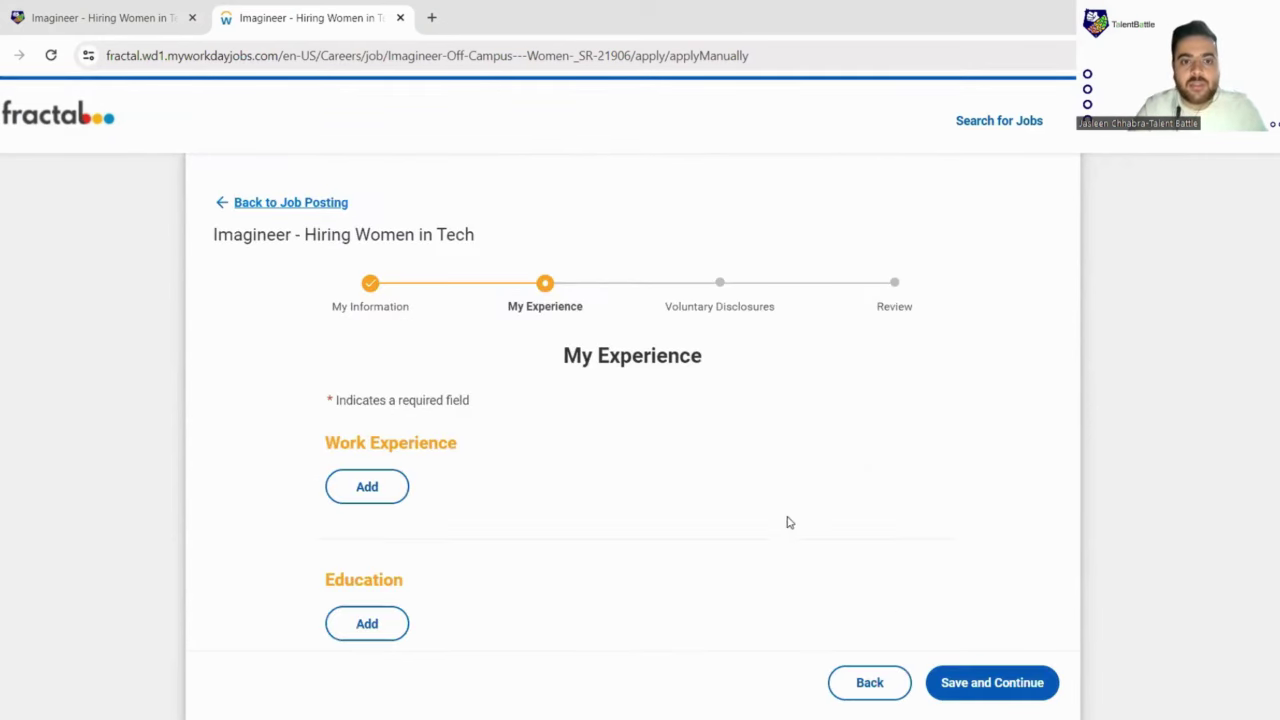
scroll(788, 518, "down", 3)
scroll(469, 349, "up", 2)
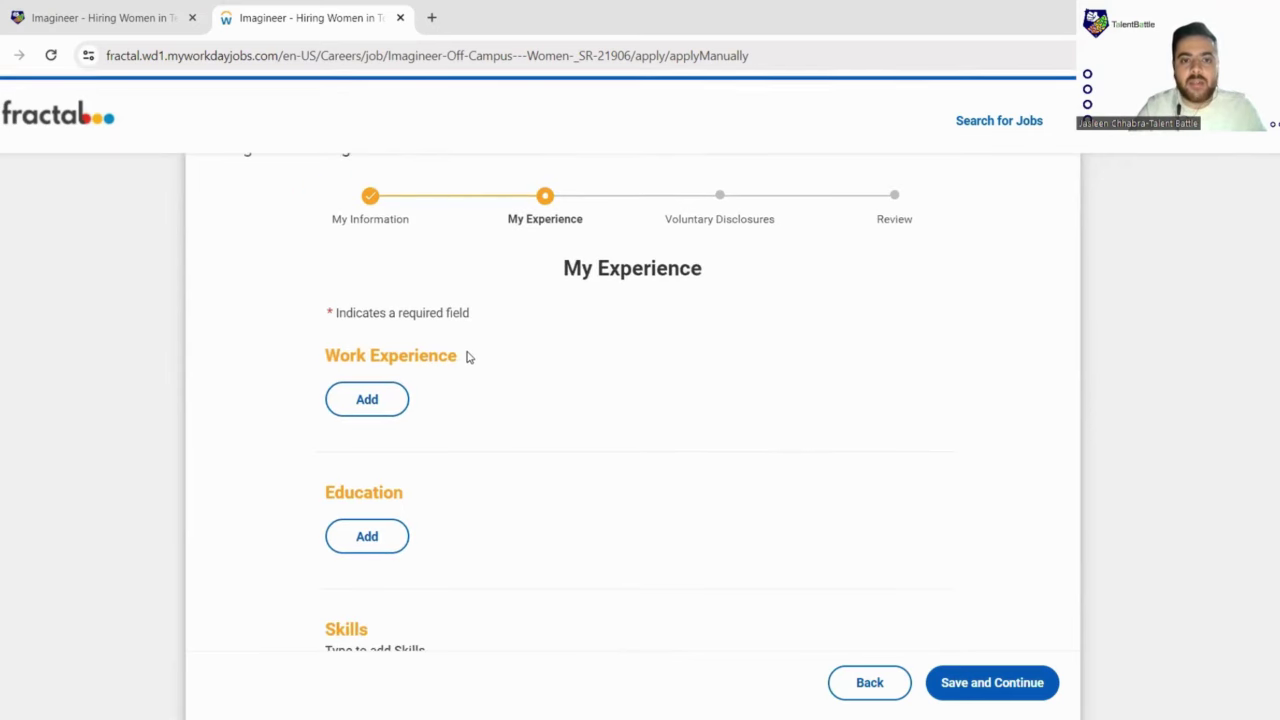
scroll(368, 325, "down", 1)
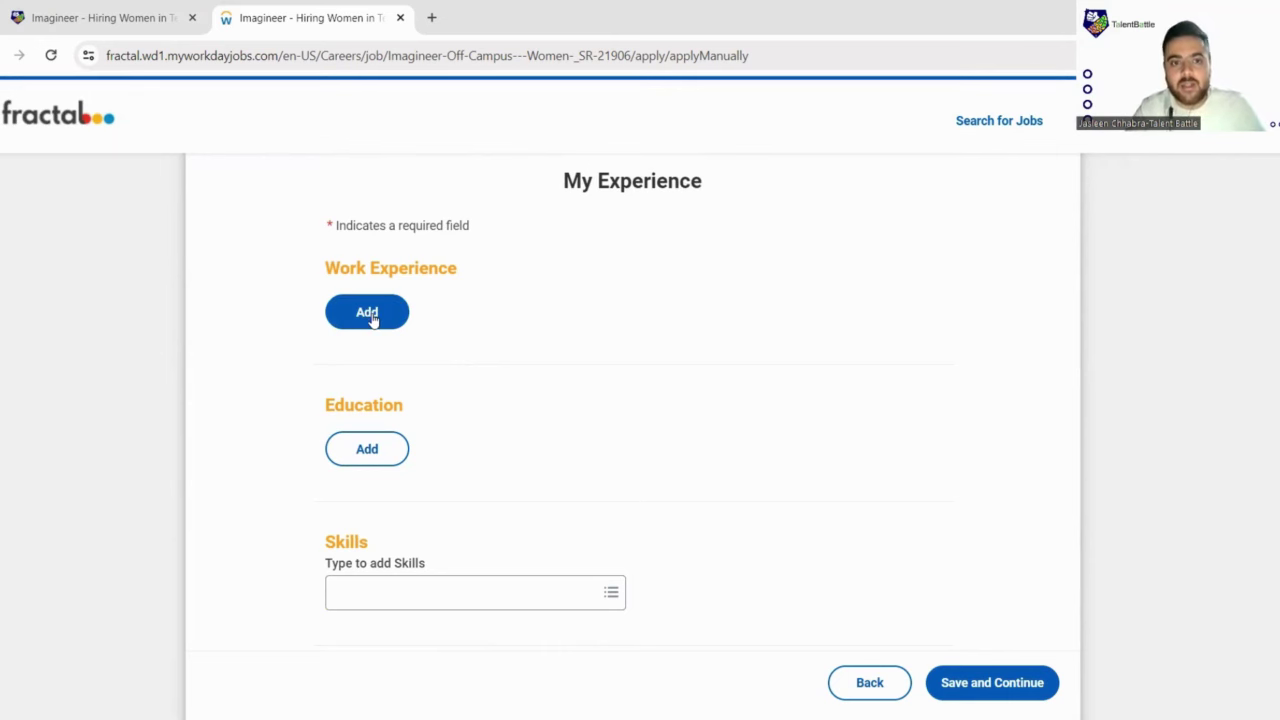
left_click(370, 316)
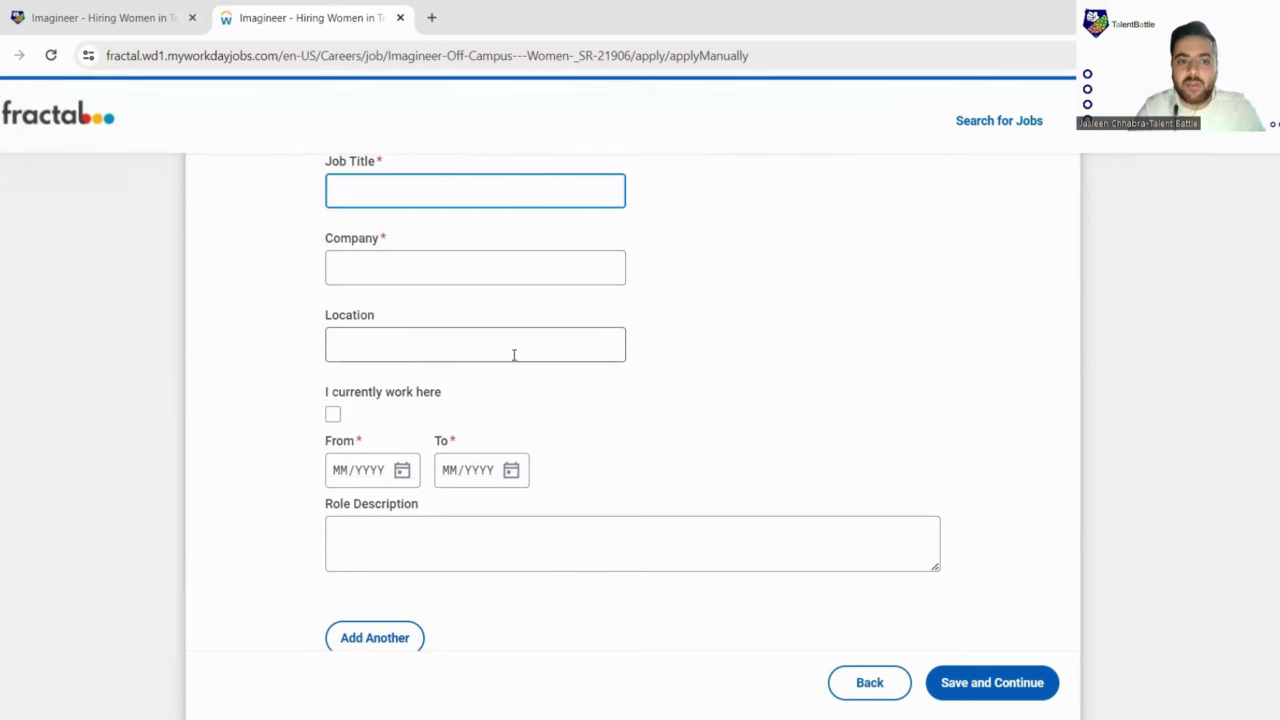
scroll(503, 357, "down", 1)
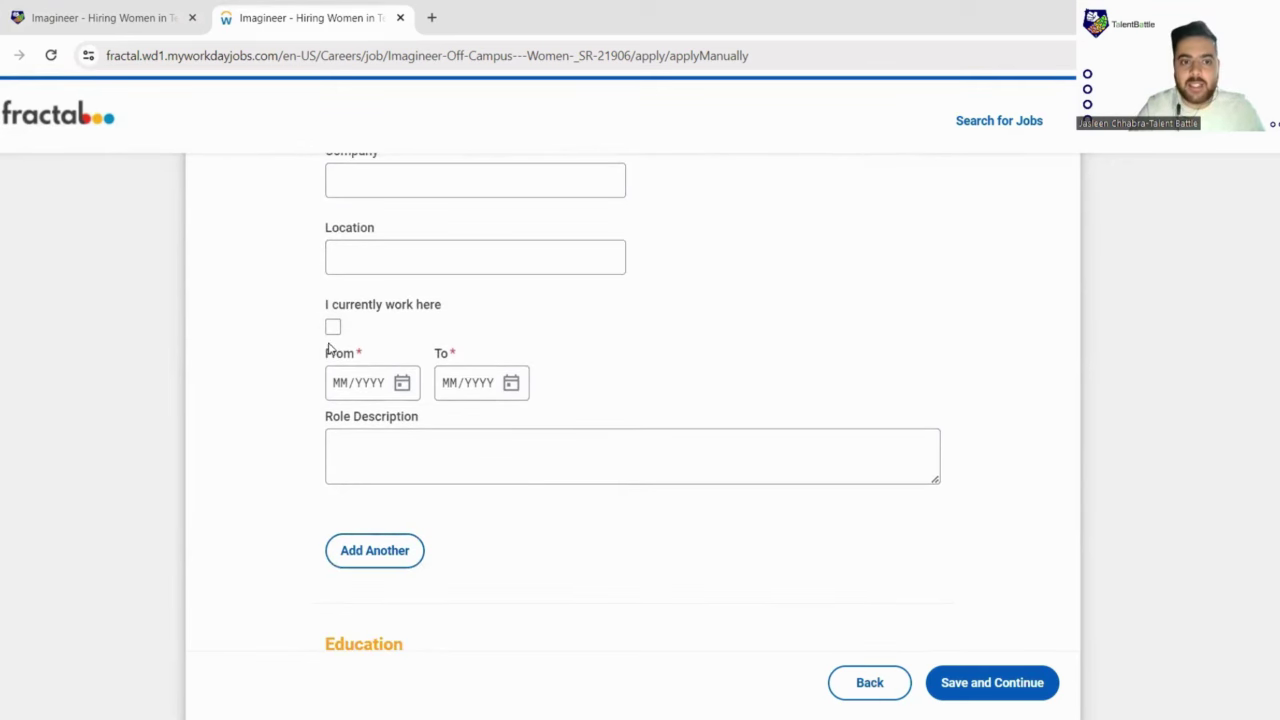
scroll(428, 401, "down", 1)
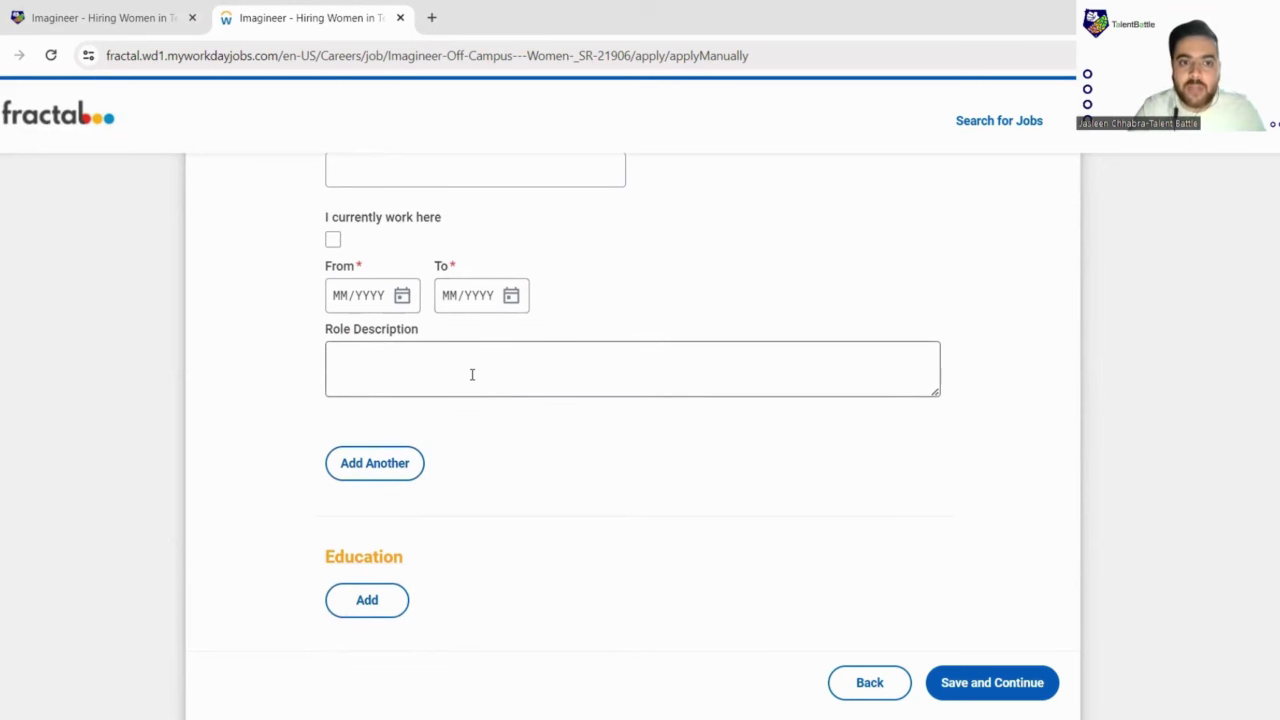
scroll(472, 374, "down", 1)
scroll(471, 377, "down", 1)
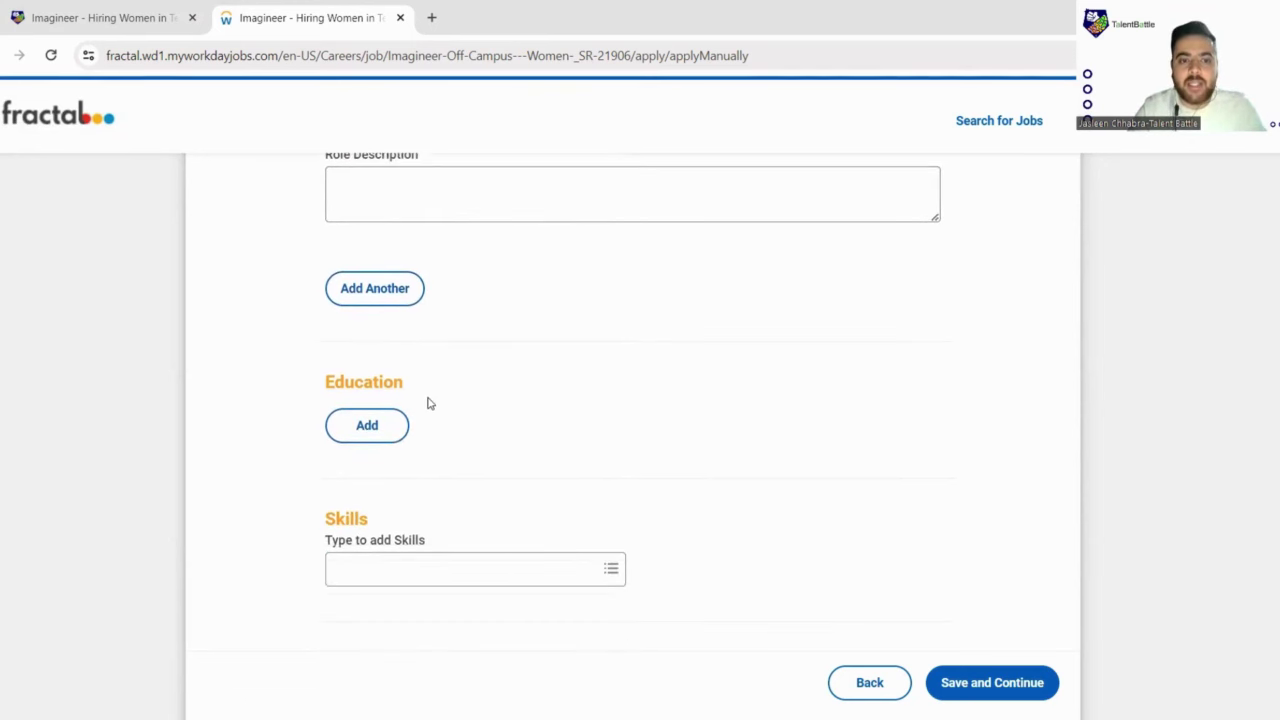
Step: Enter Chandigarh University as the school for Education 1
scroll(429, 403, "down", 2)
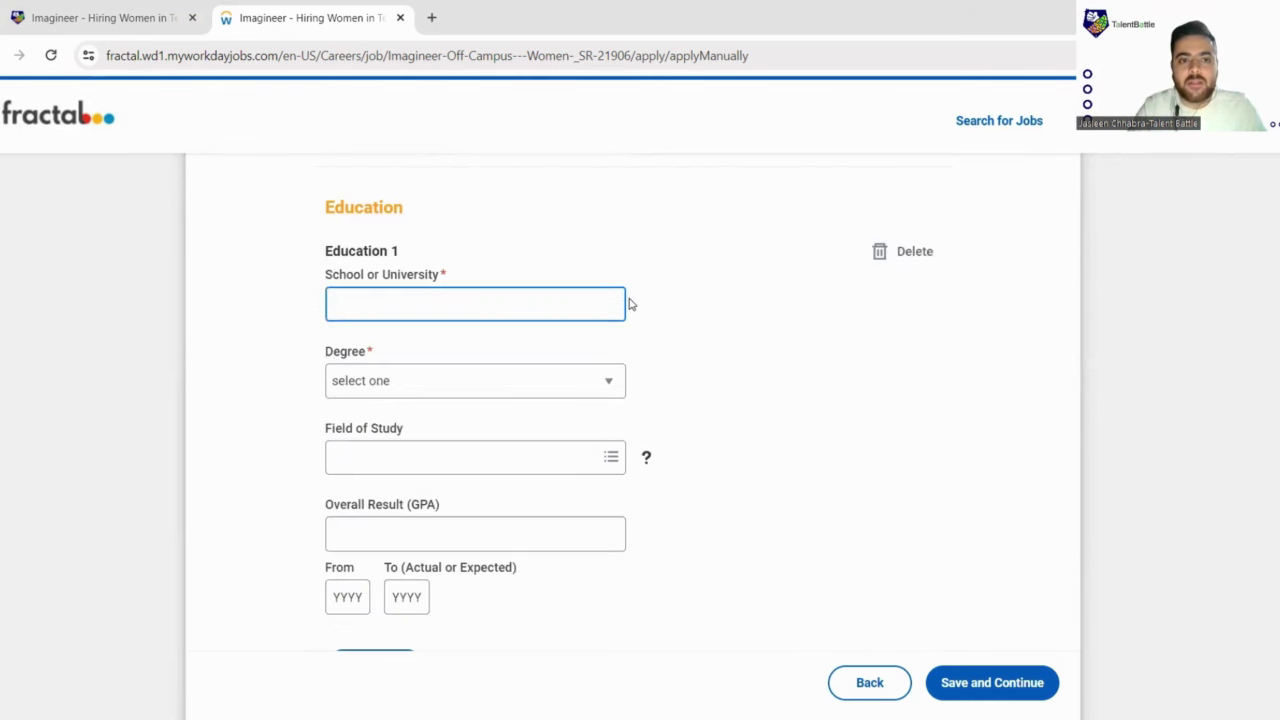
scroll(547, 266, "down", 1)
scroll(549, 263, "down", 1)
scroll(522, 259, "up", 1)
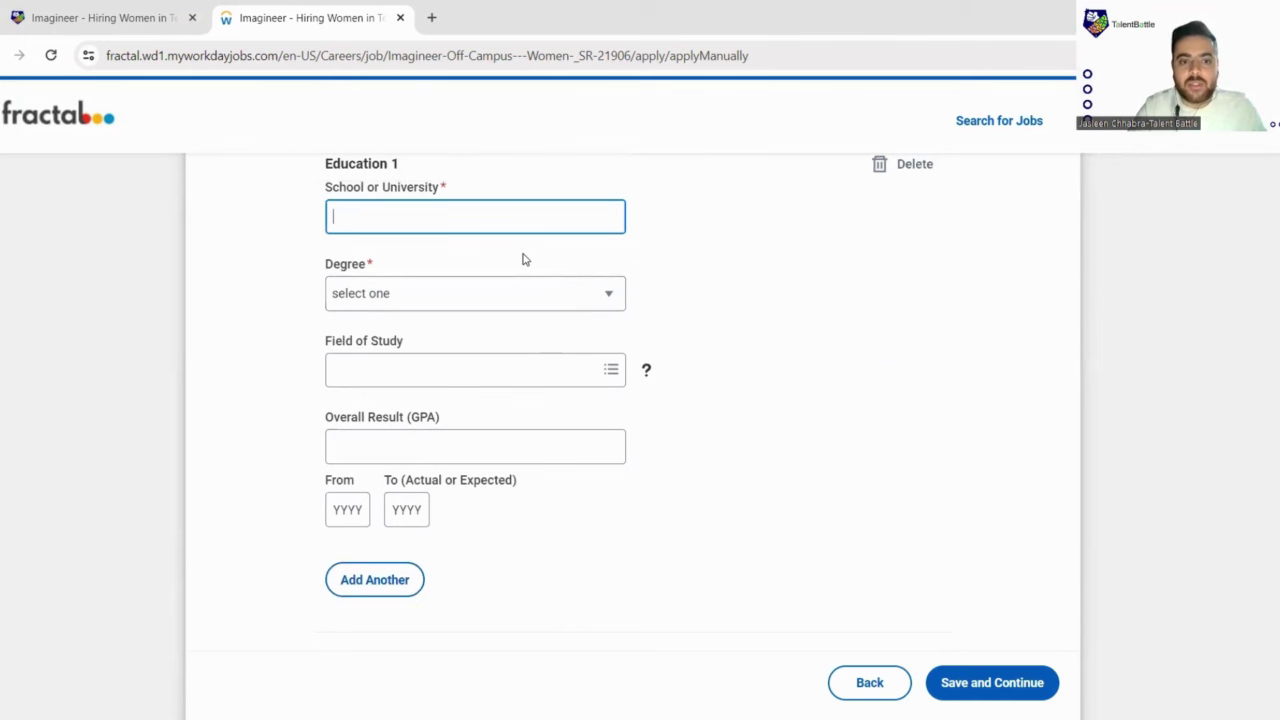
scroll(522, 259, "down", 1)
scroll(522, 259, "up", 2)
scroll(522, 259, "down", 1)
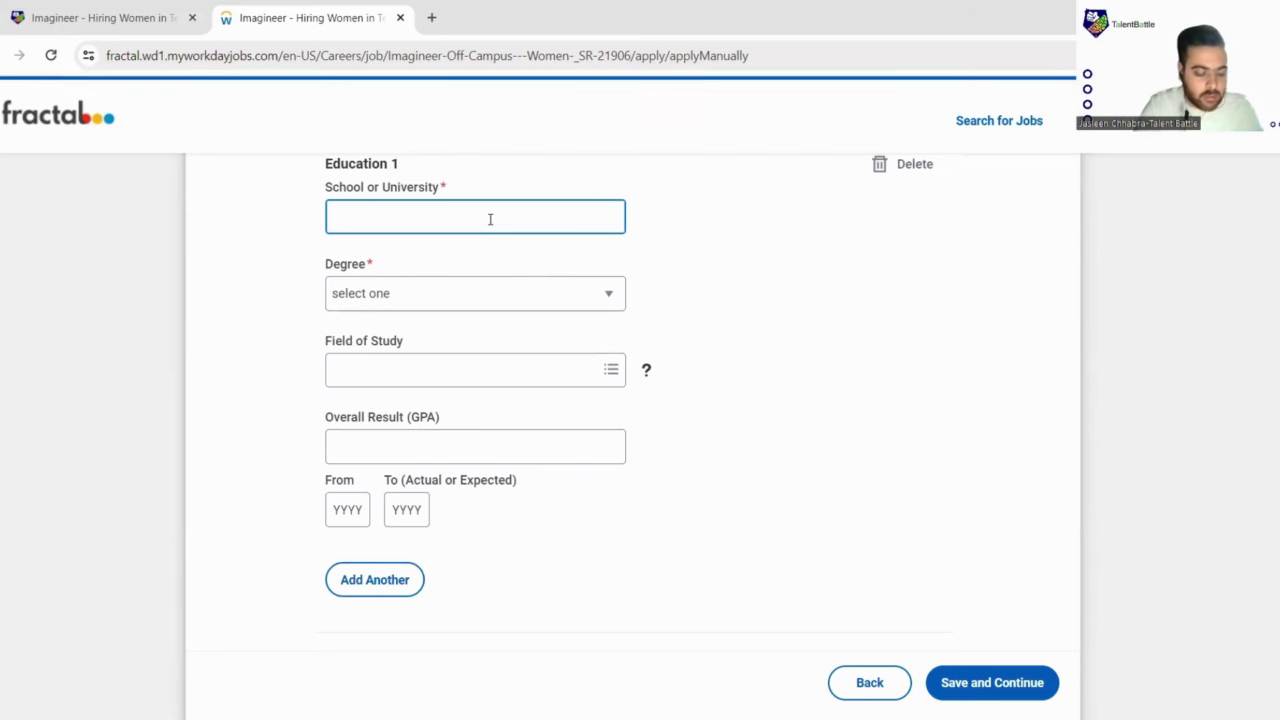
type("handig")
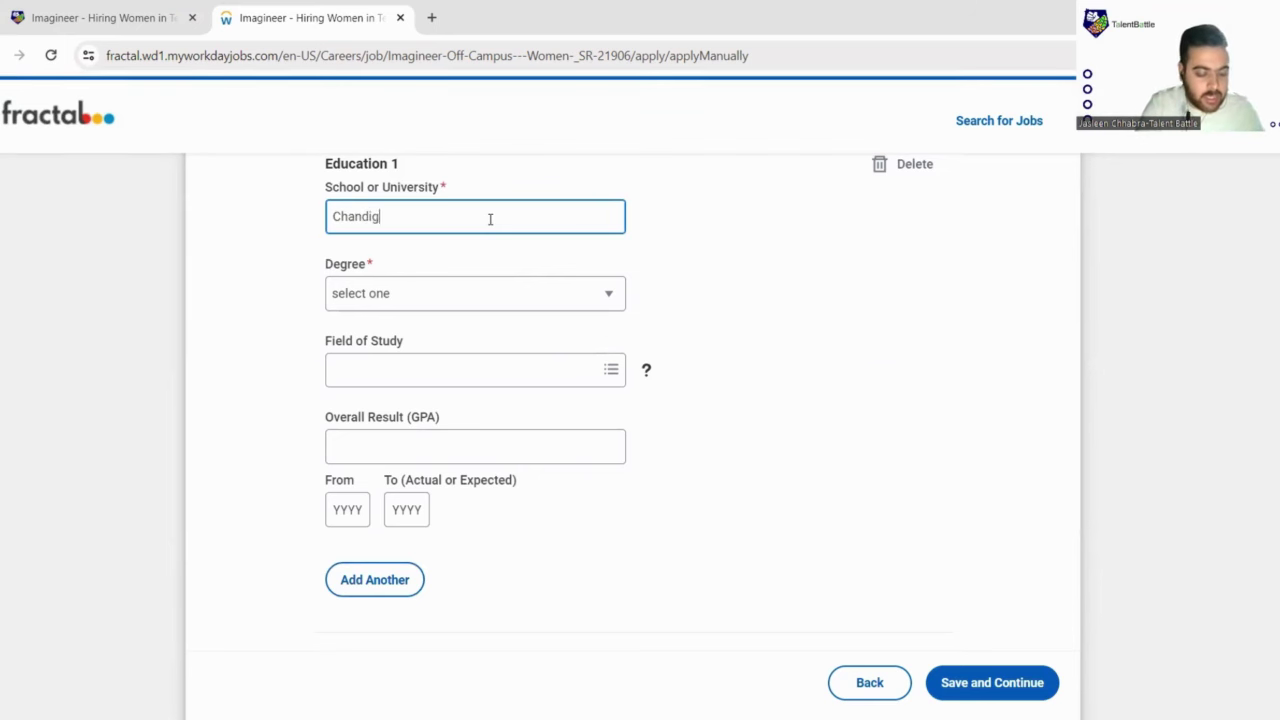
type("arh University")
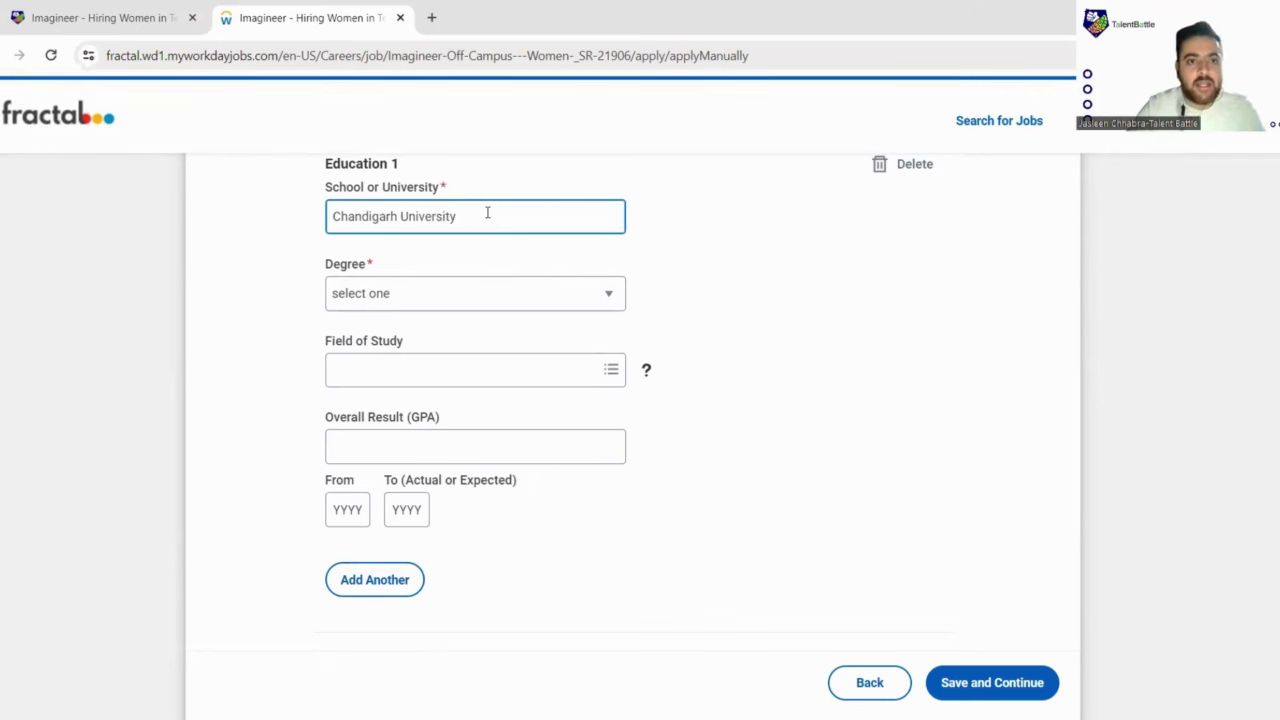
Step: Set the Education 1 degree to B.Tech
left_click(505, 300)
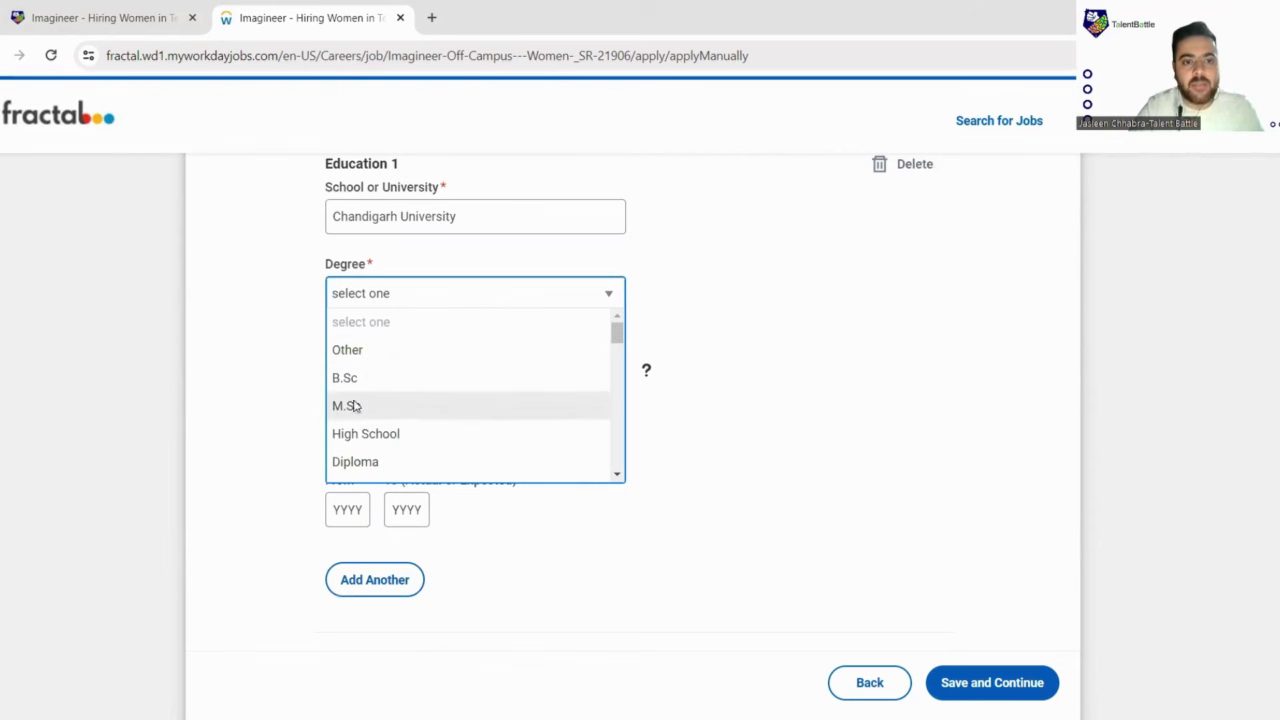
scroll(381, 453, "down", 8)
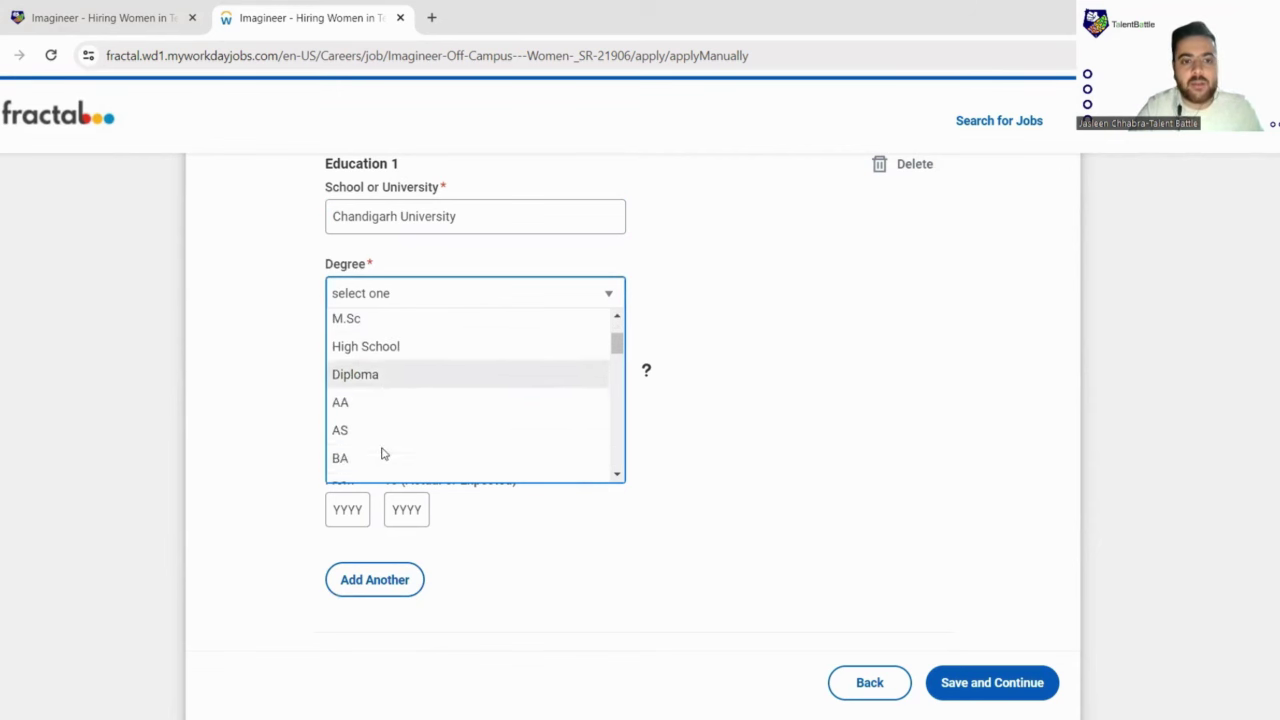
scroll(381, 451, "down", 2)
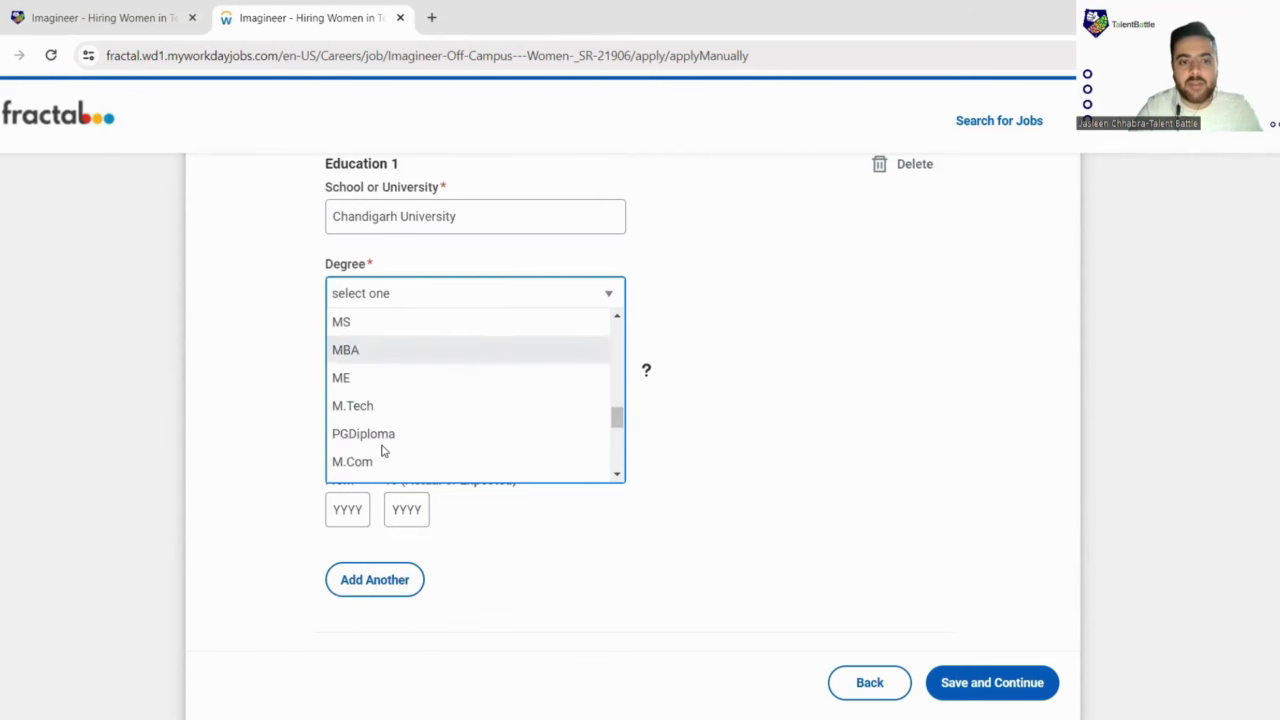
scroll(396, 415, "up", 3)
scroll(396, 415, "up", 5)
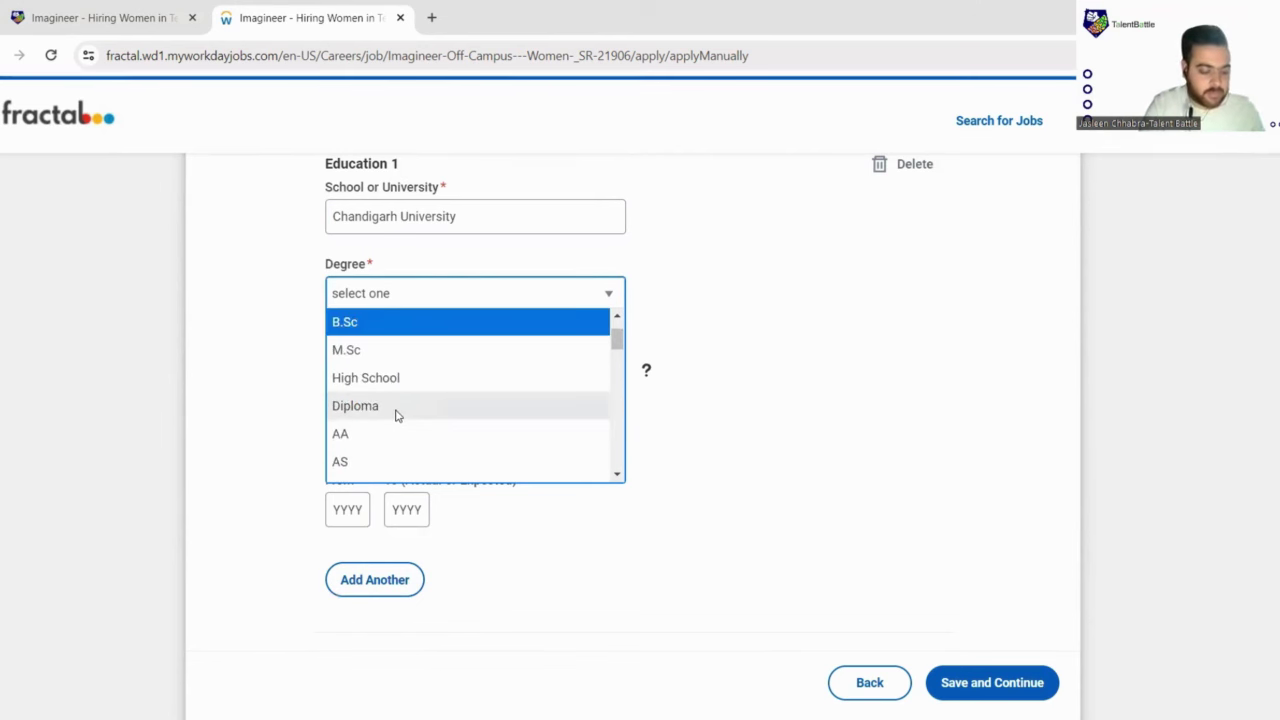
scroll(396, 415, "down", 3)
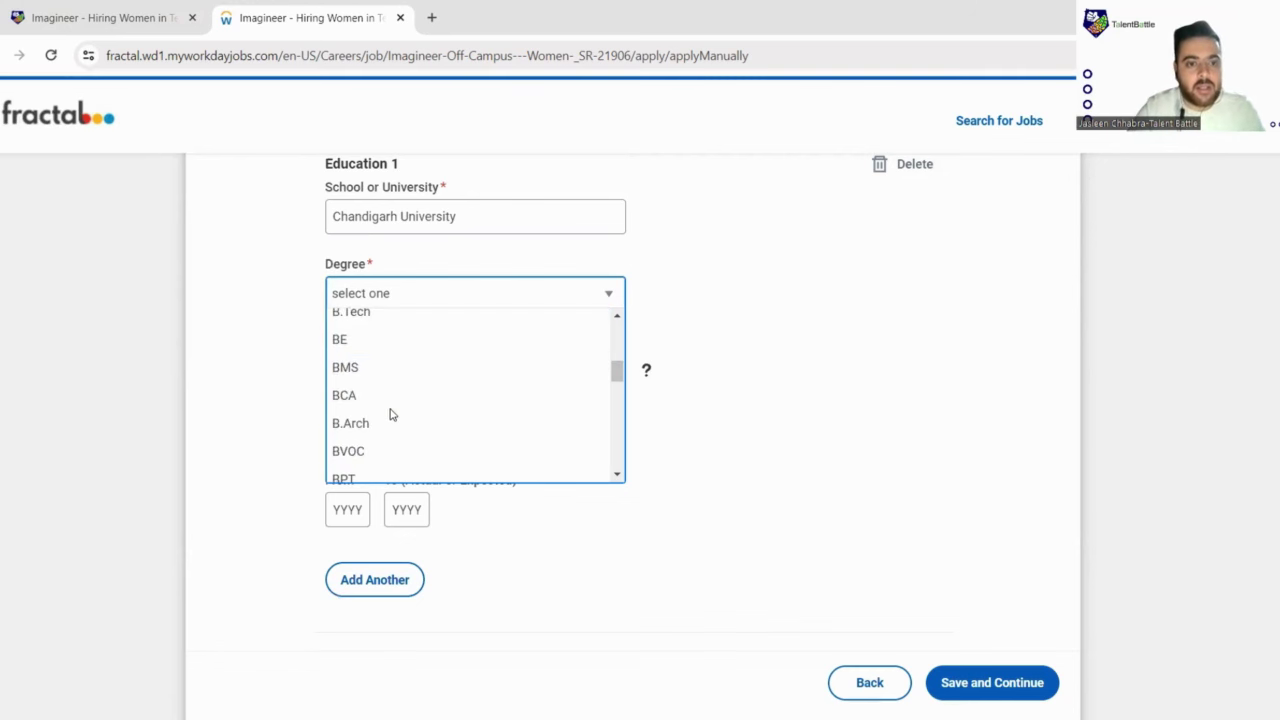
scroll(368, 405, "down", 3)
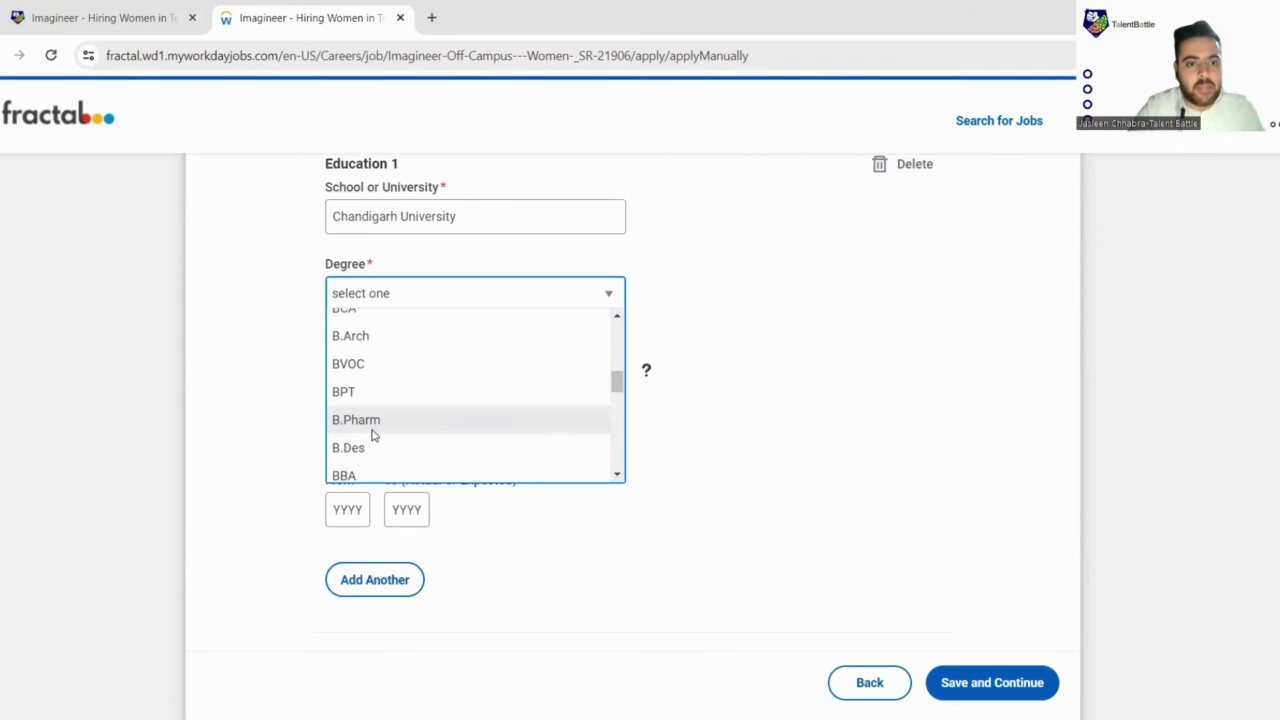
scroll(371, 434, "down", 3)
scroll(371, 434, "down", 1)
scroll(369, 434, "up", 2)
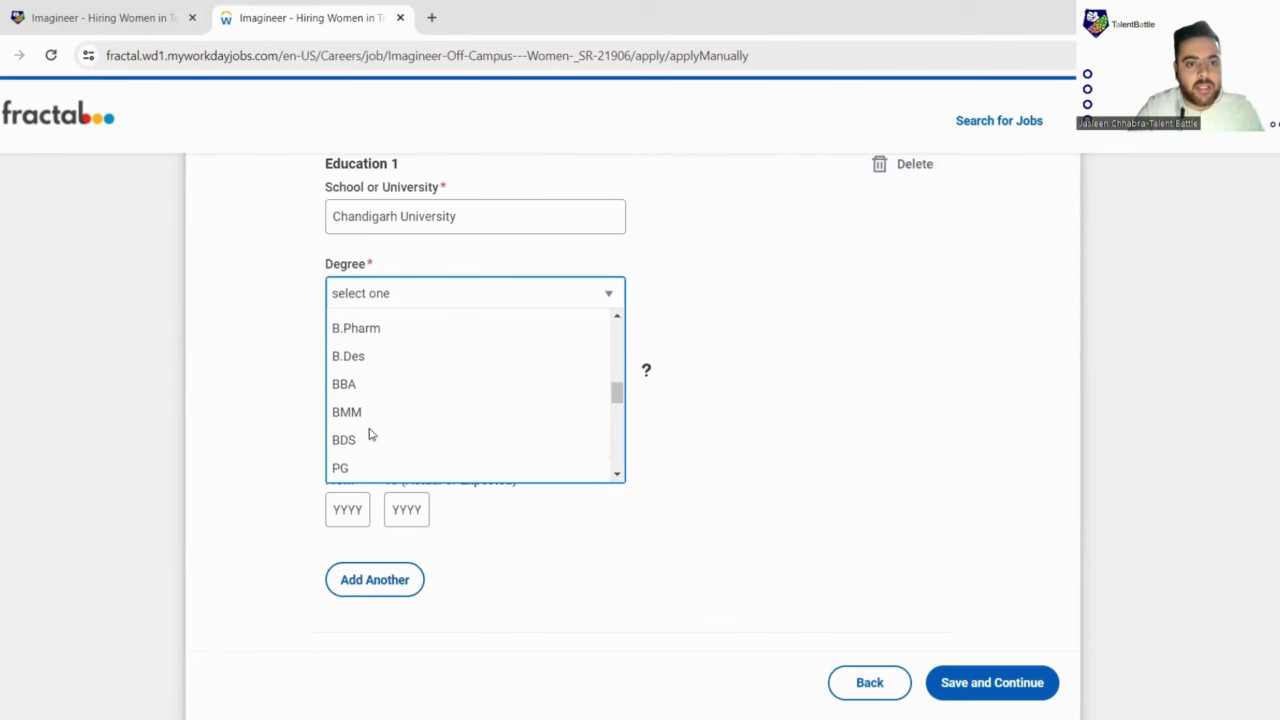
scroll(364, 424, "up", 2)
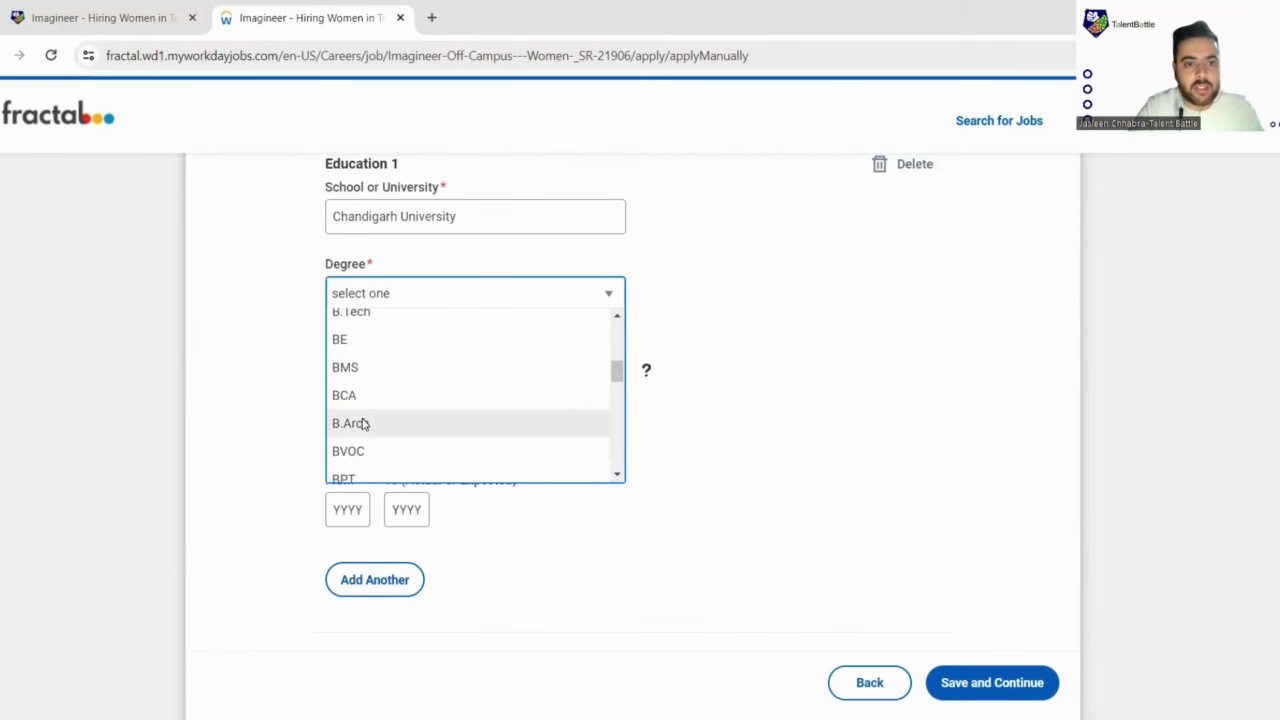
scroll(365, 426, "up", 3)
scroll(364, 420, "down", 1)
left_click(368, 399)
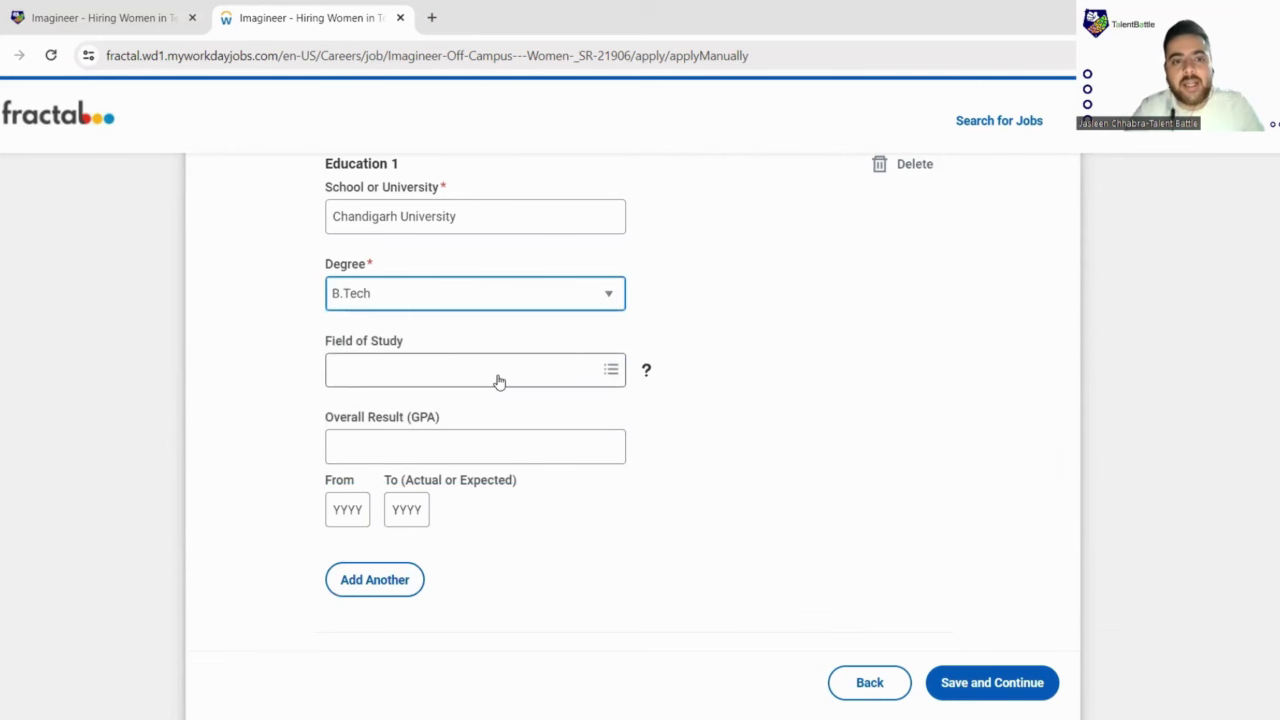
Step: Search 'Computer' in Field of Study, then clear the search leaving the field empty
left_click(497, 372)
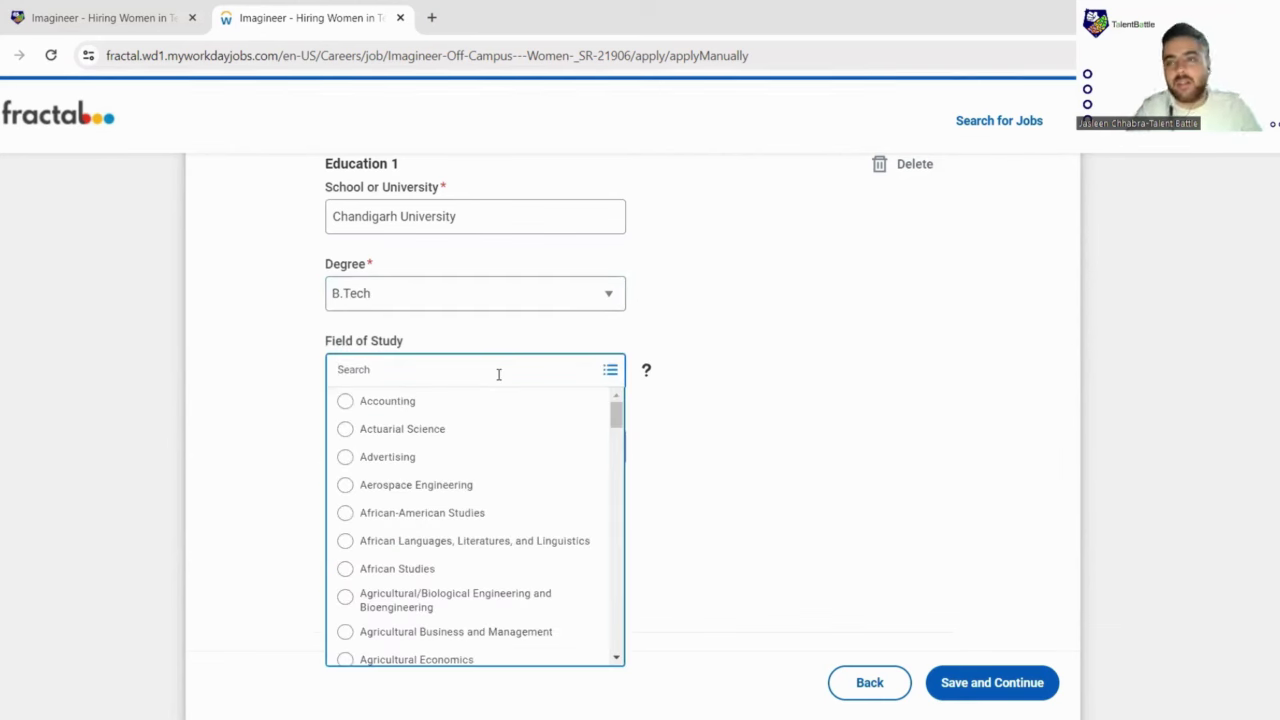
type("Comp")
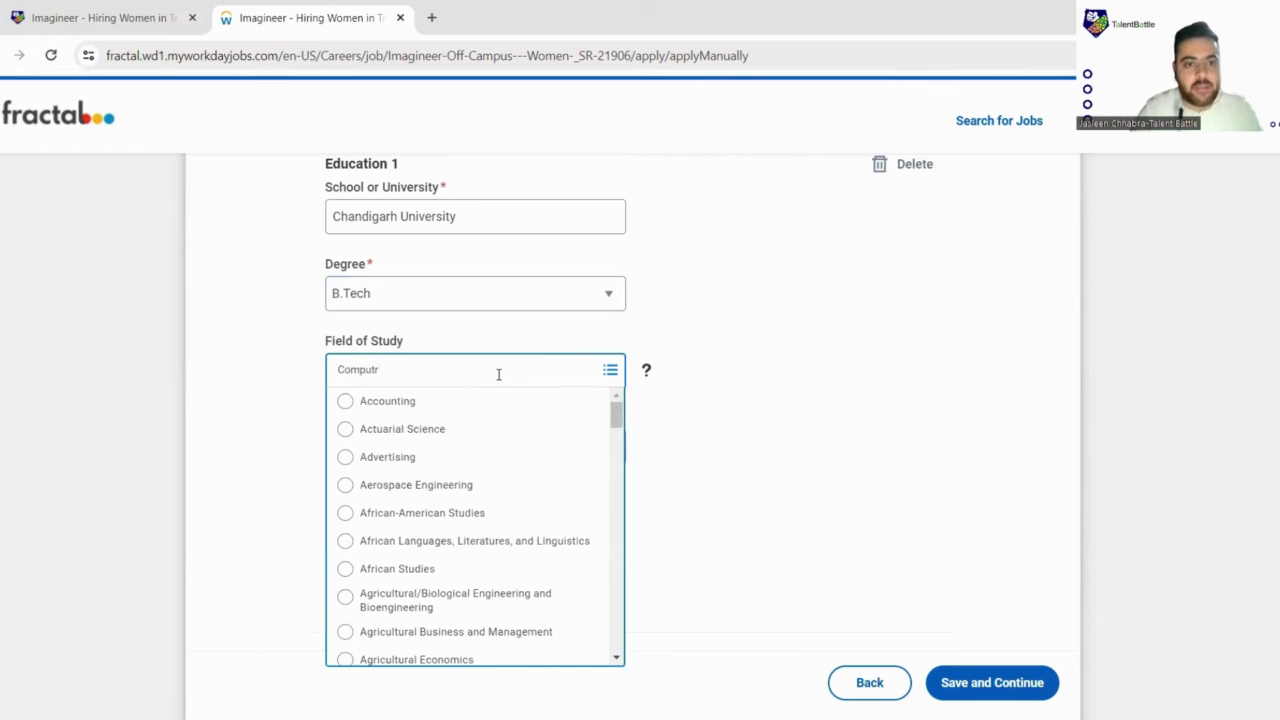
type("uter")
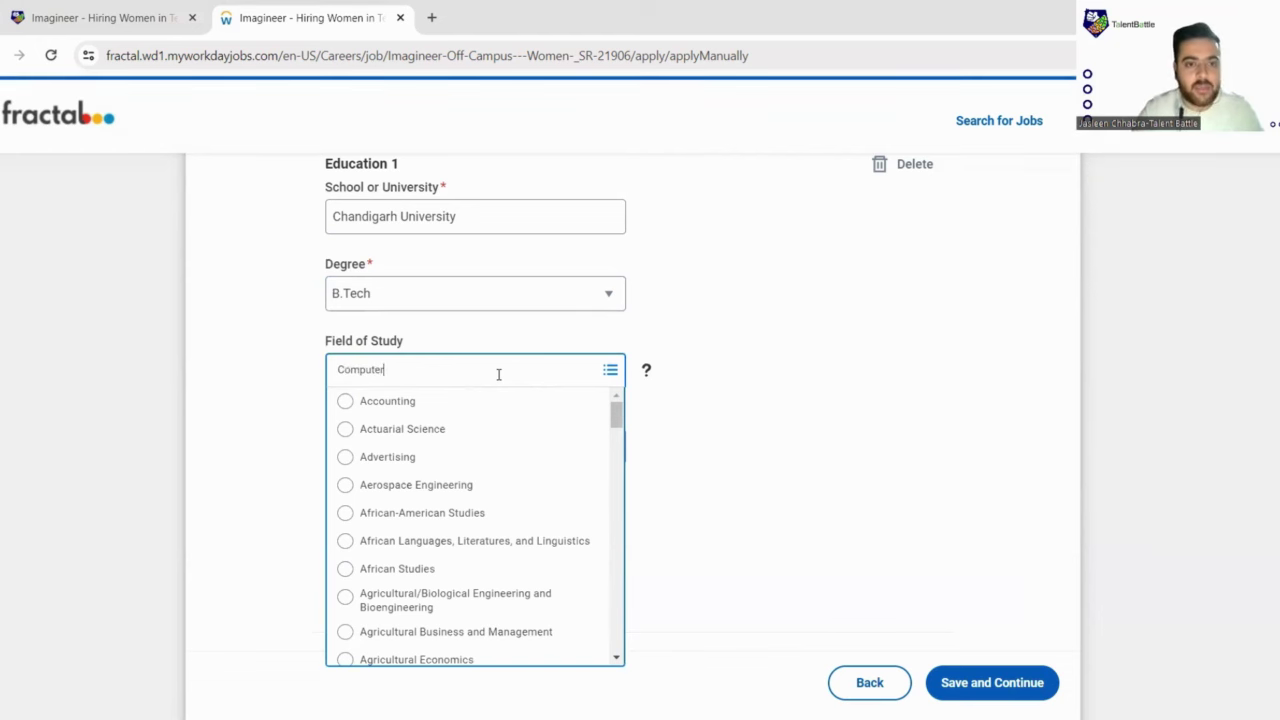
scroll(426, 491, "down", 5)
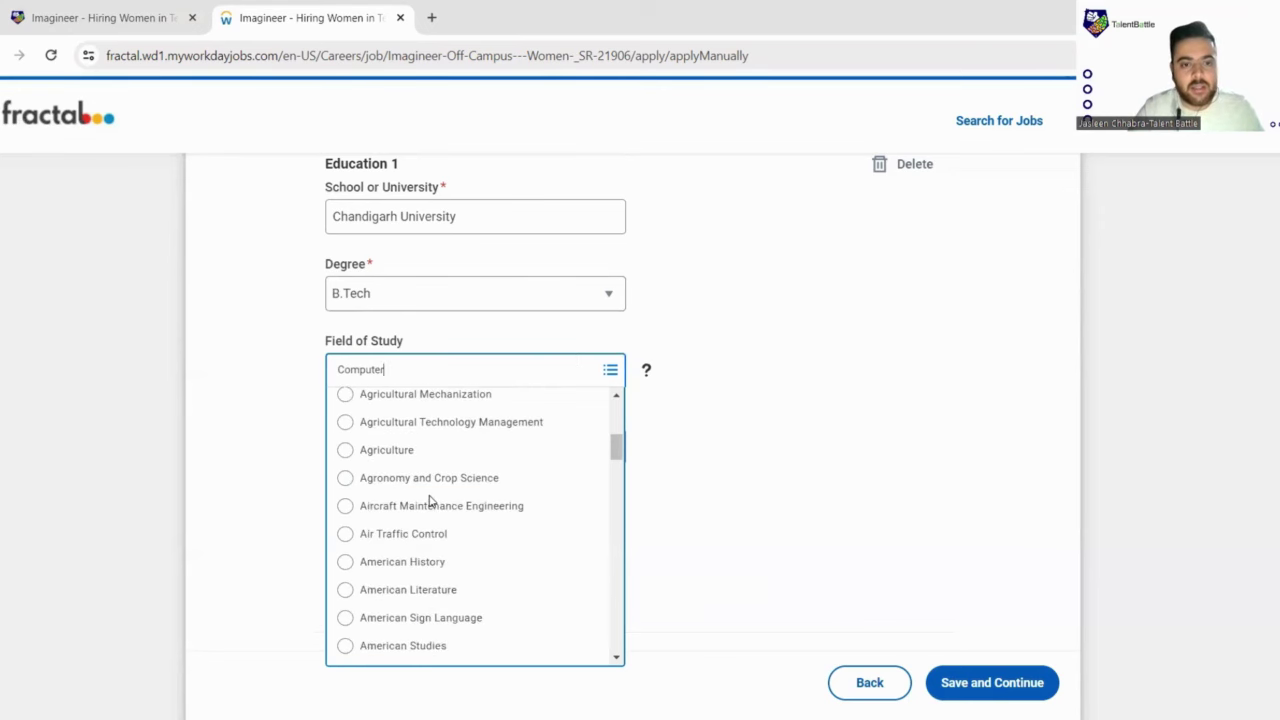
scroll(428, 475, "down", 6)
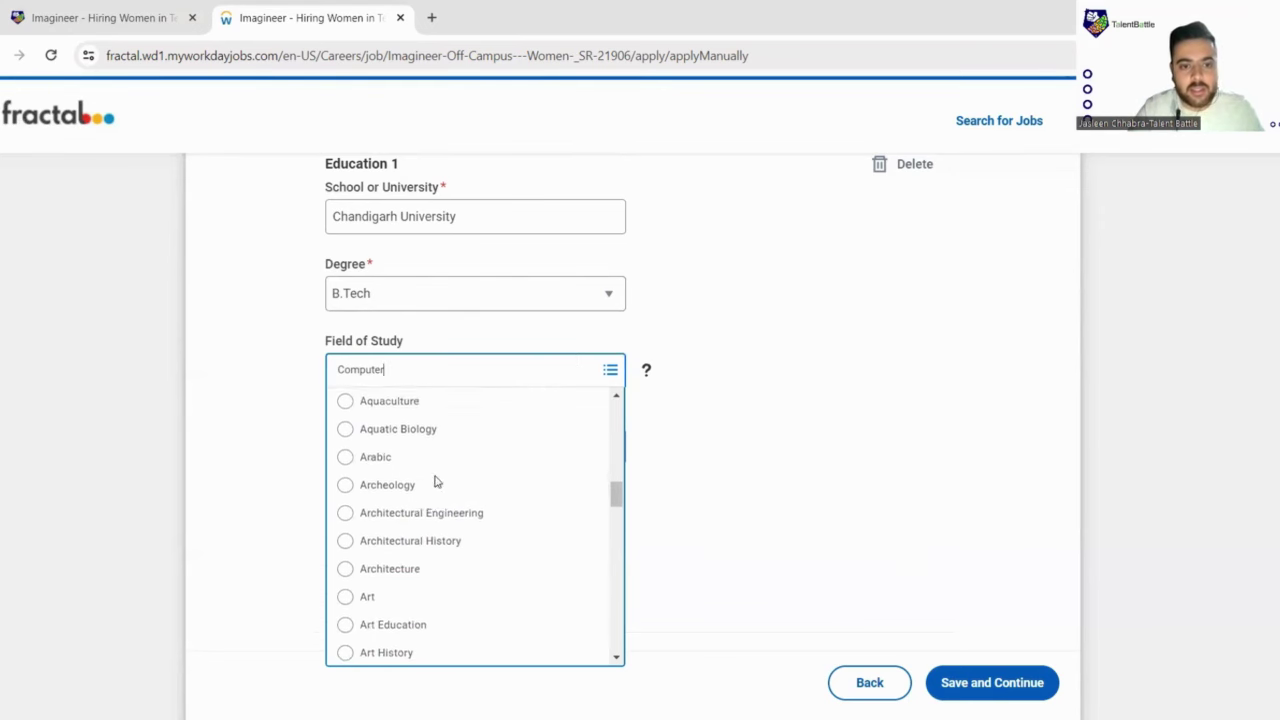
scroll(434, 484, "down", 6)
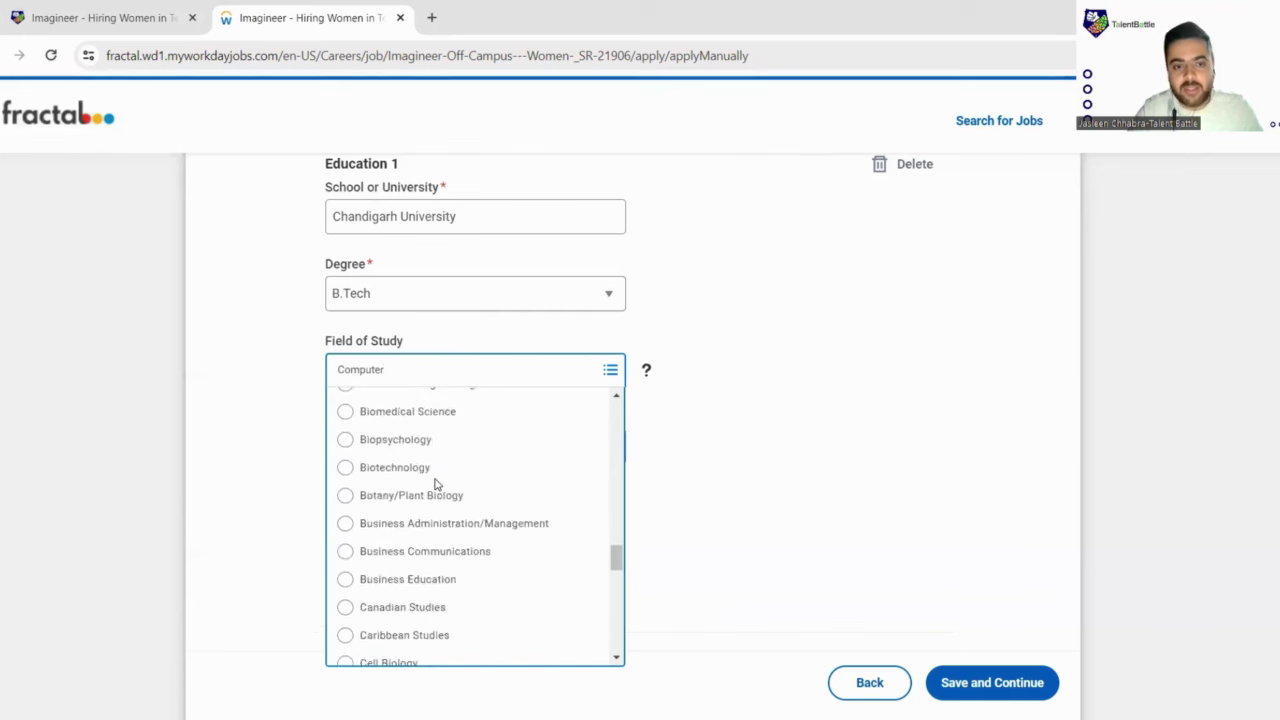
scroll(434, 484, "down", 6)
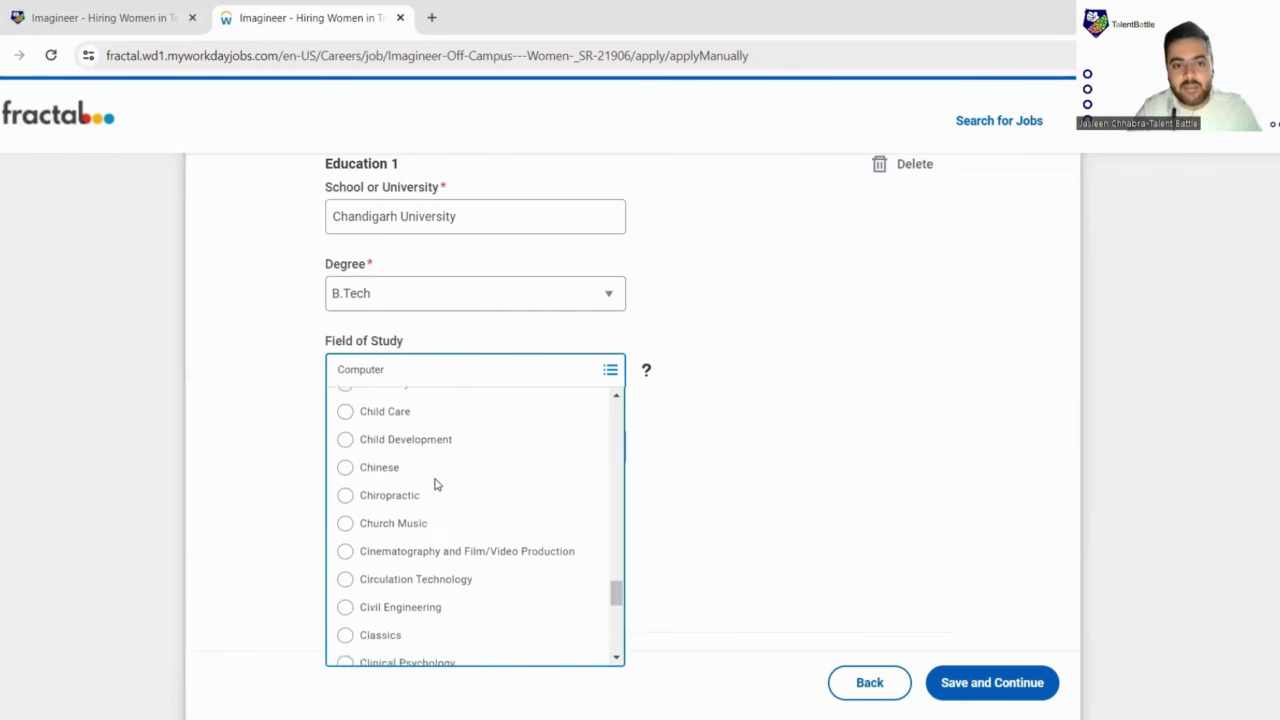
scroll(436, 484, "down", 3)
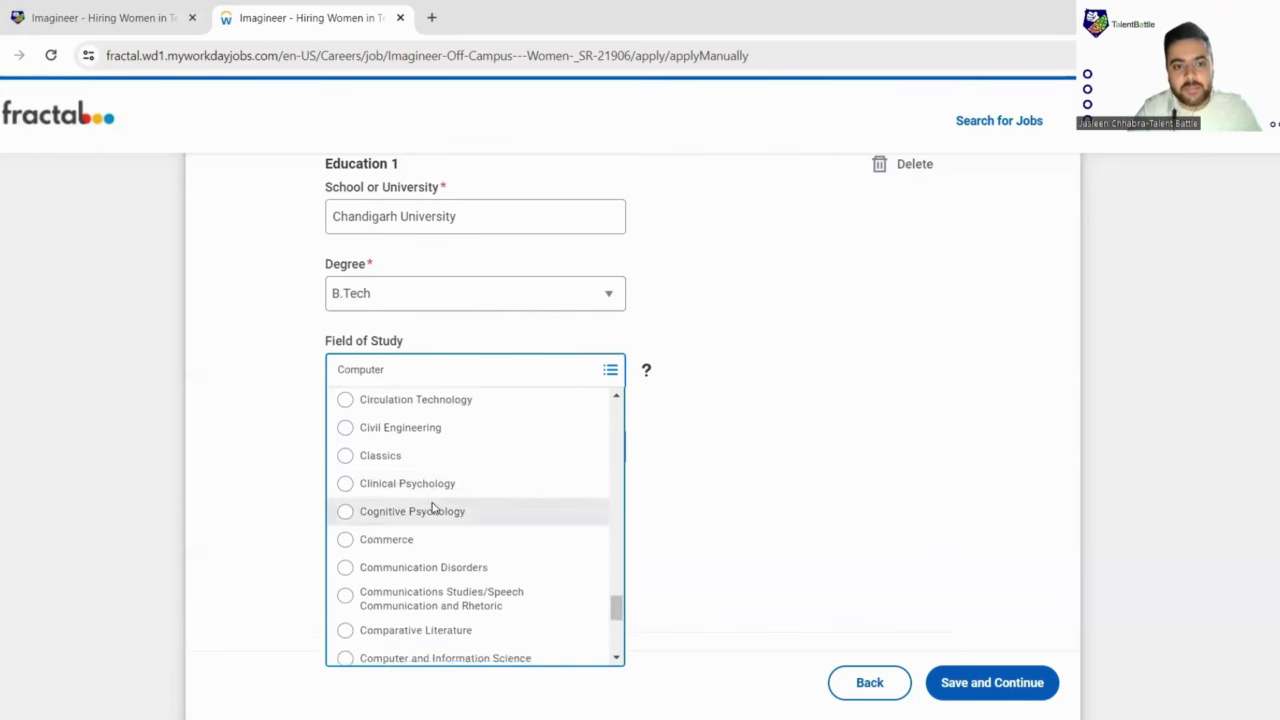
key("ctrl+a")
key("BackSpace")
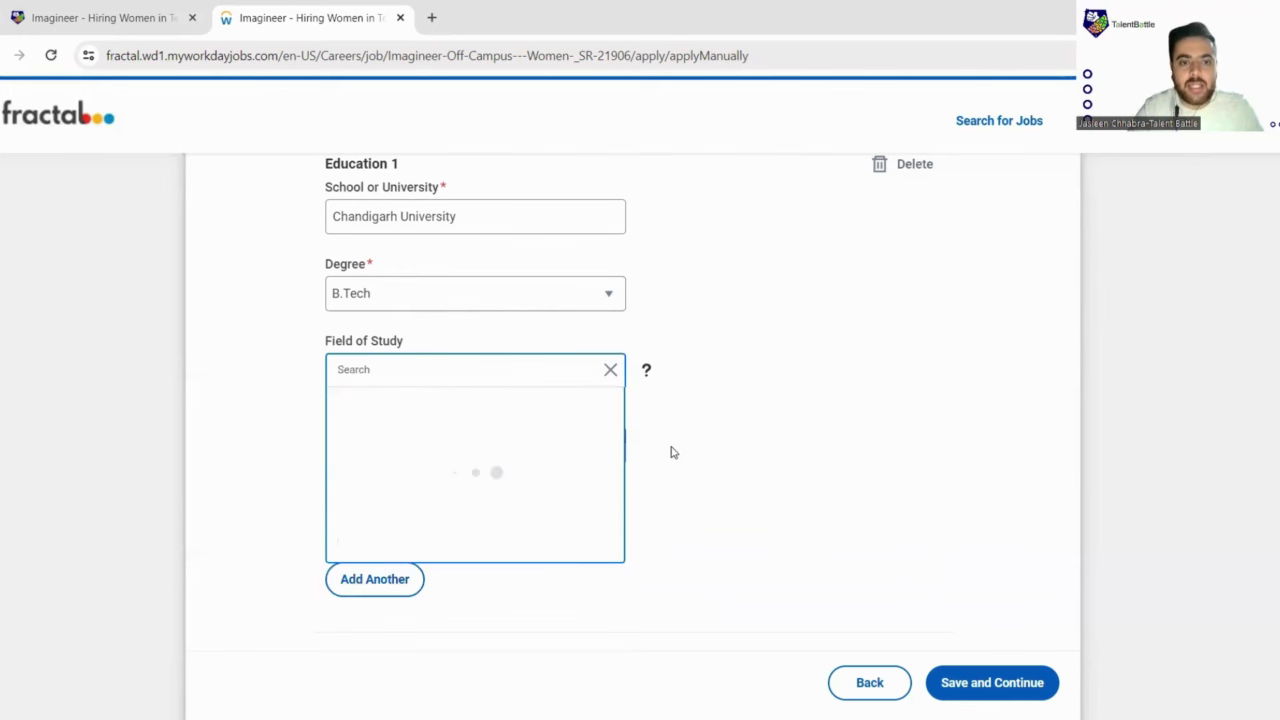
Step: Give Education 1 an overall result of 806 and an end year of 2024, leaving From blank
scroll(656, 443, "down", 2)
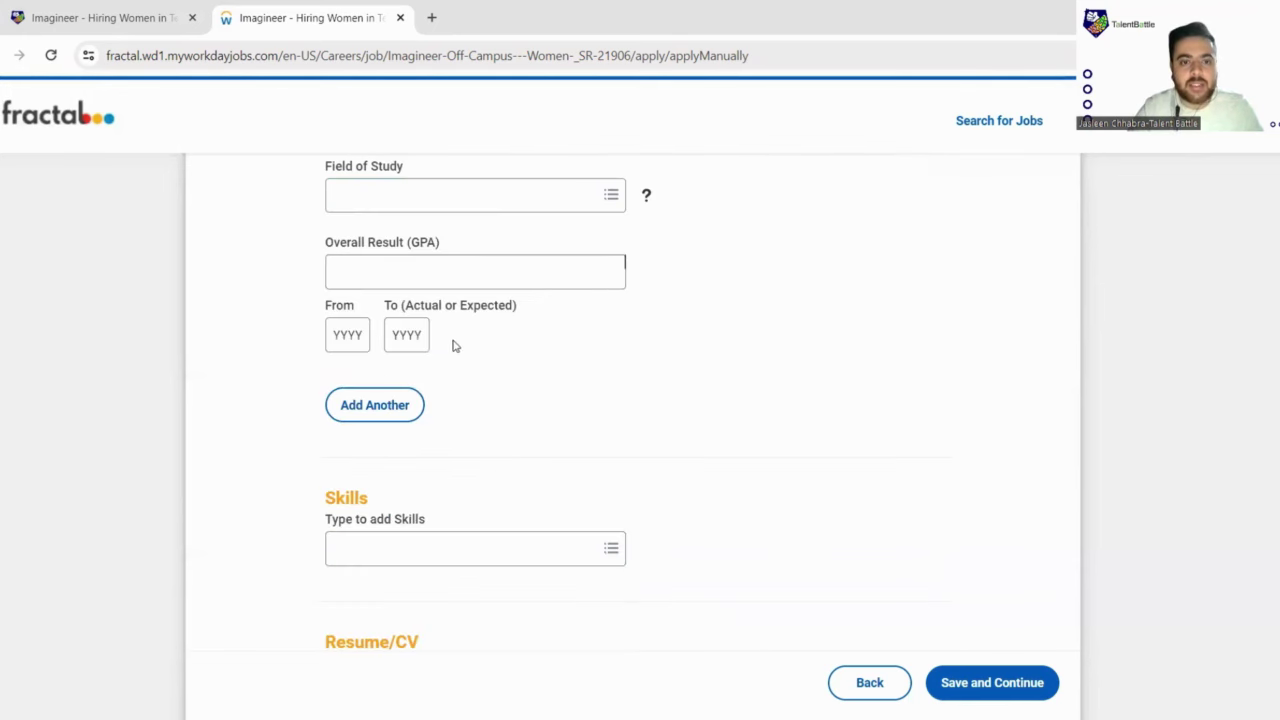
left_click(409, 275)
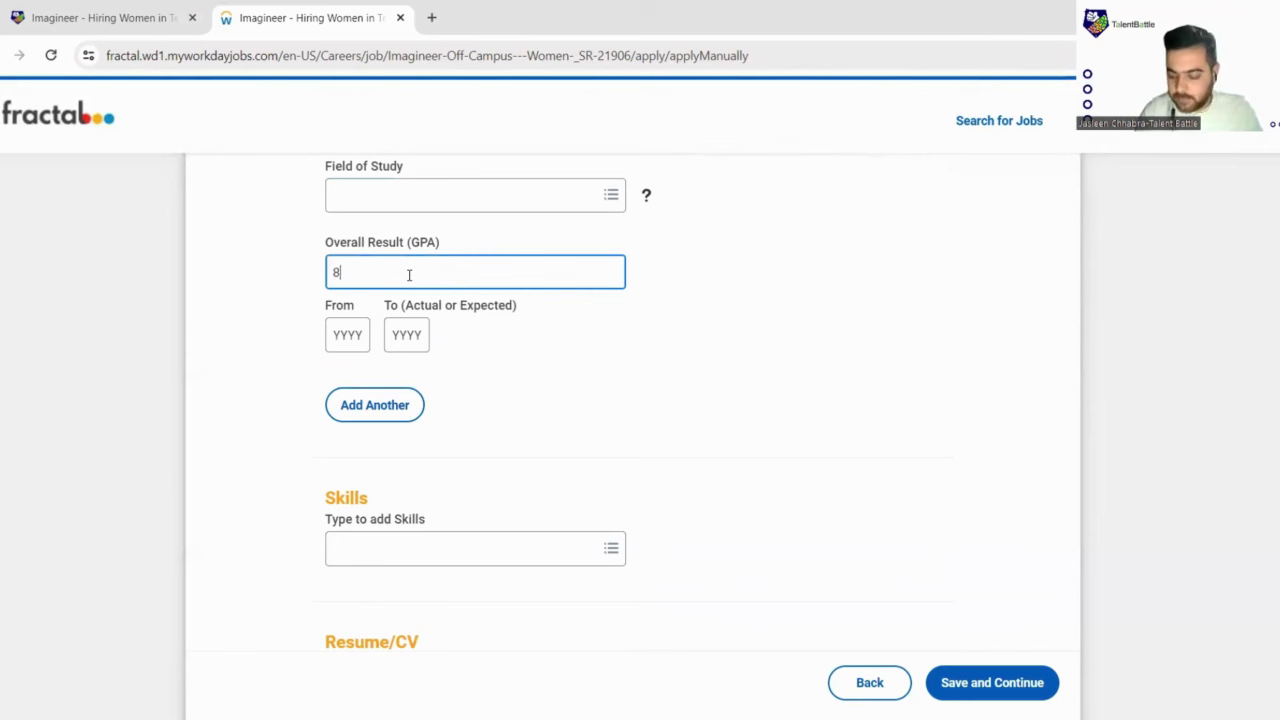
left_click(348, 340)
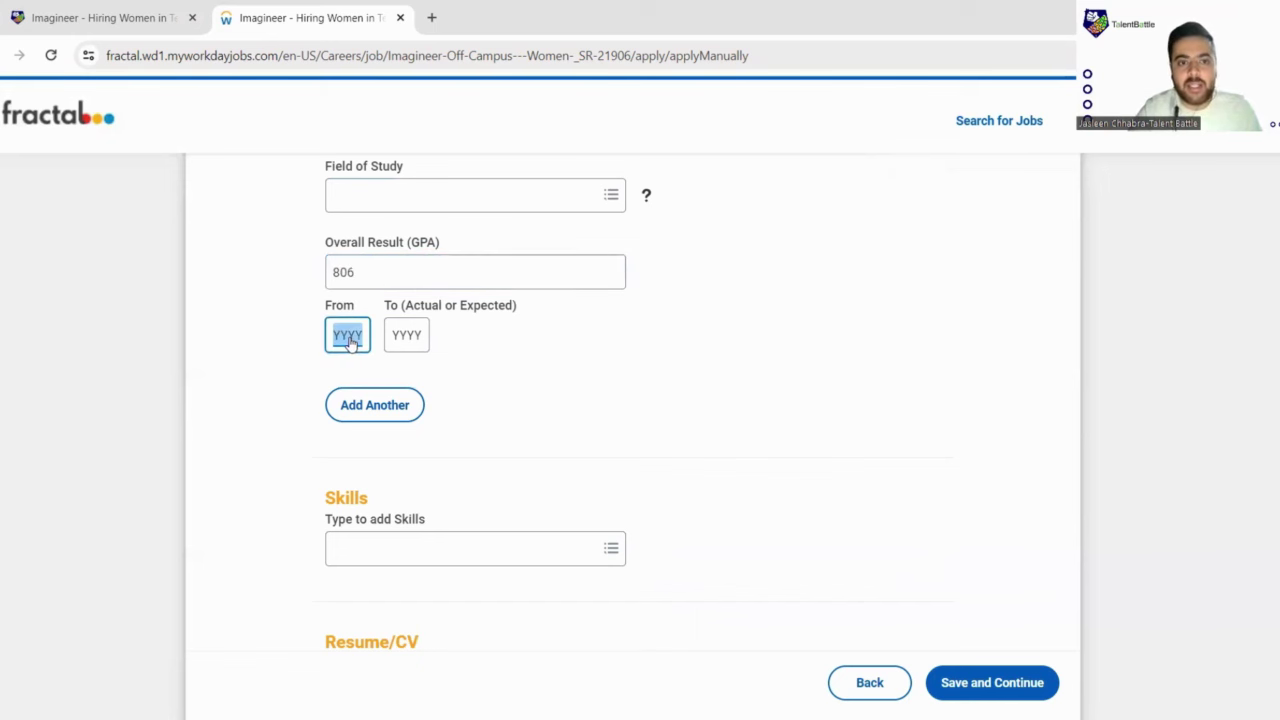
left_click(399, 347)
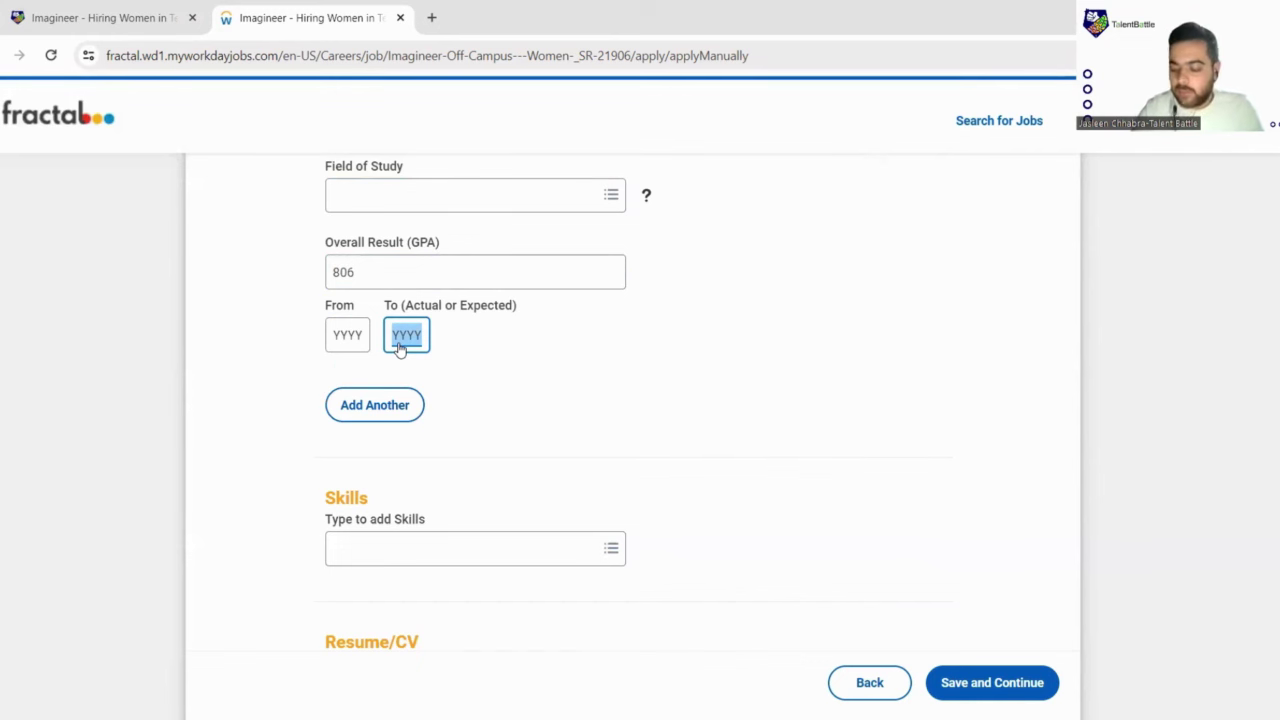
type("2024")
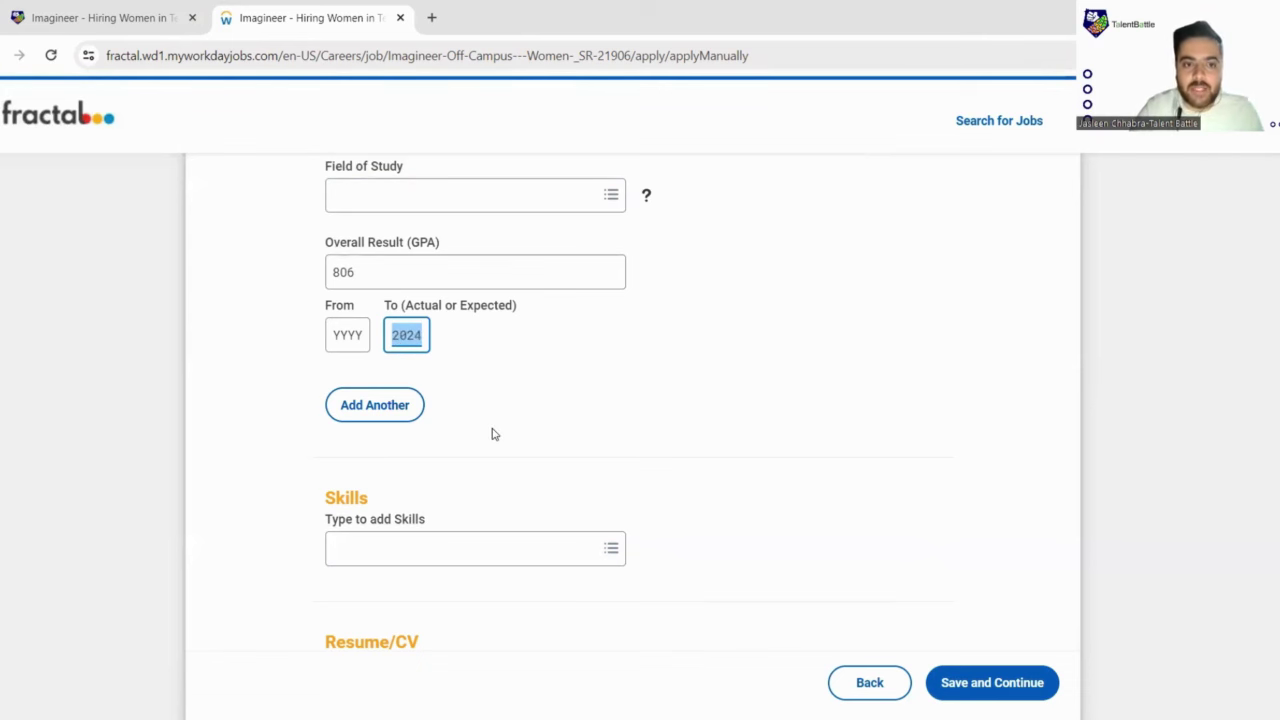
left_click(432, 408)
Step: Add a second education entry and choose High School as its degree
left_click(380, 406)
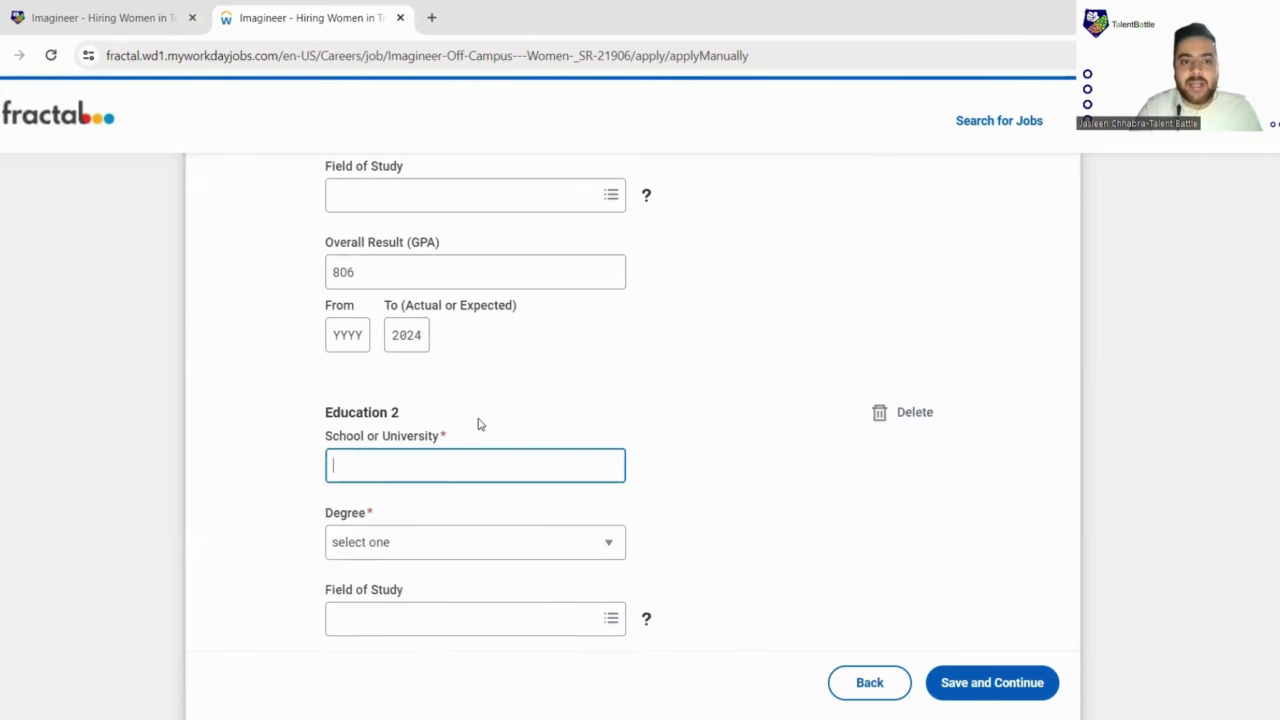
scroll(480, 400, "down", 2)
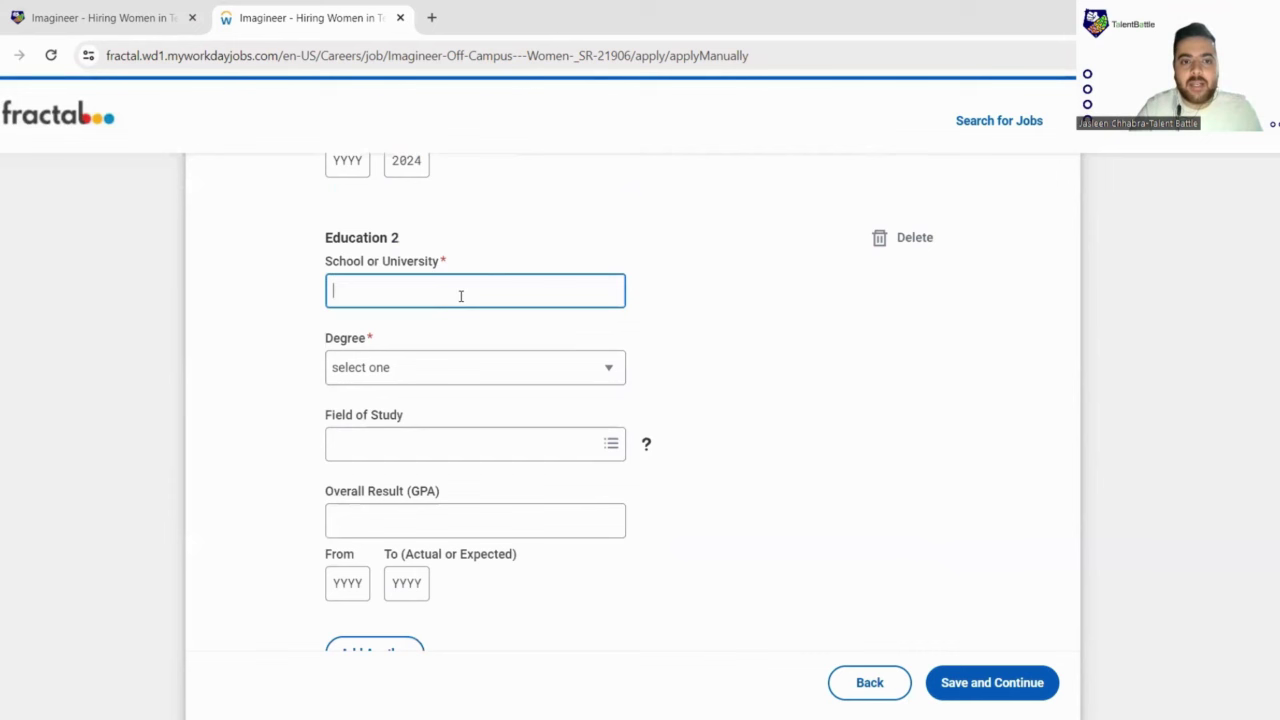
left_click(609, 372)
scroll(470, 440, "down", 1)
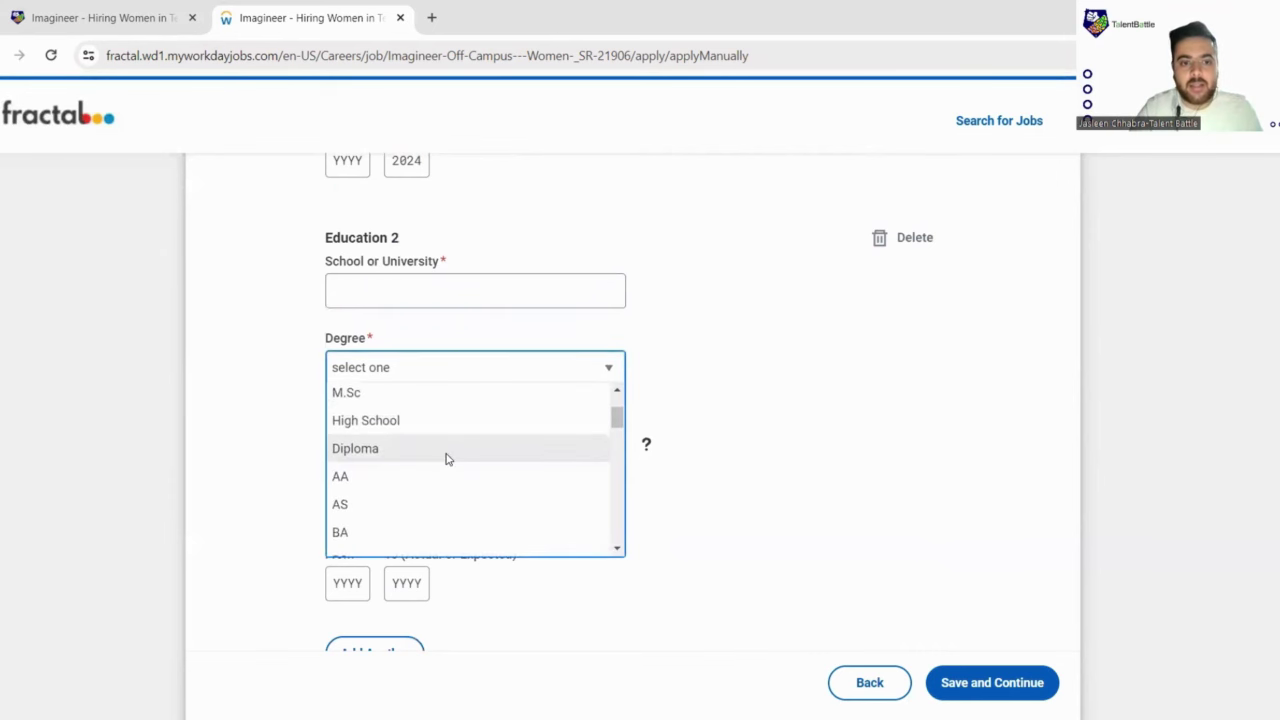
scroll(446, 457, "down", 2)
scroll(389, 463, "up", 3)
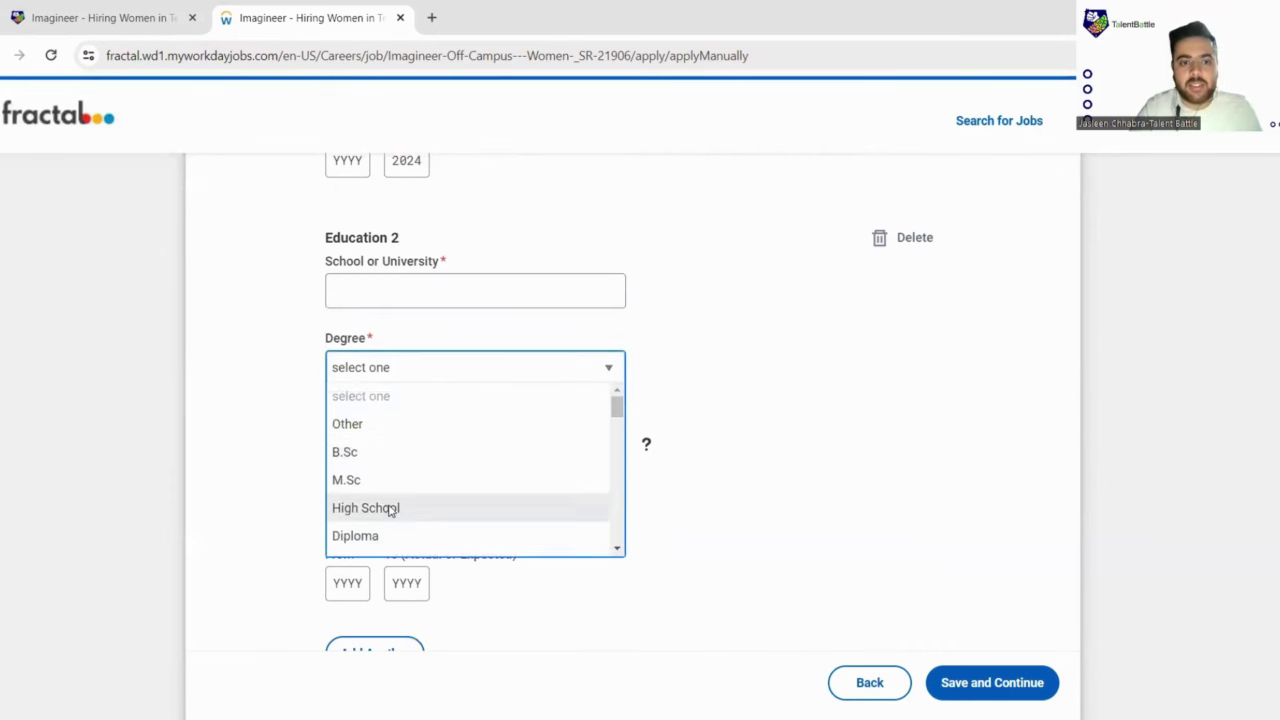
left_click(397, 509)
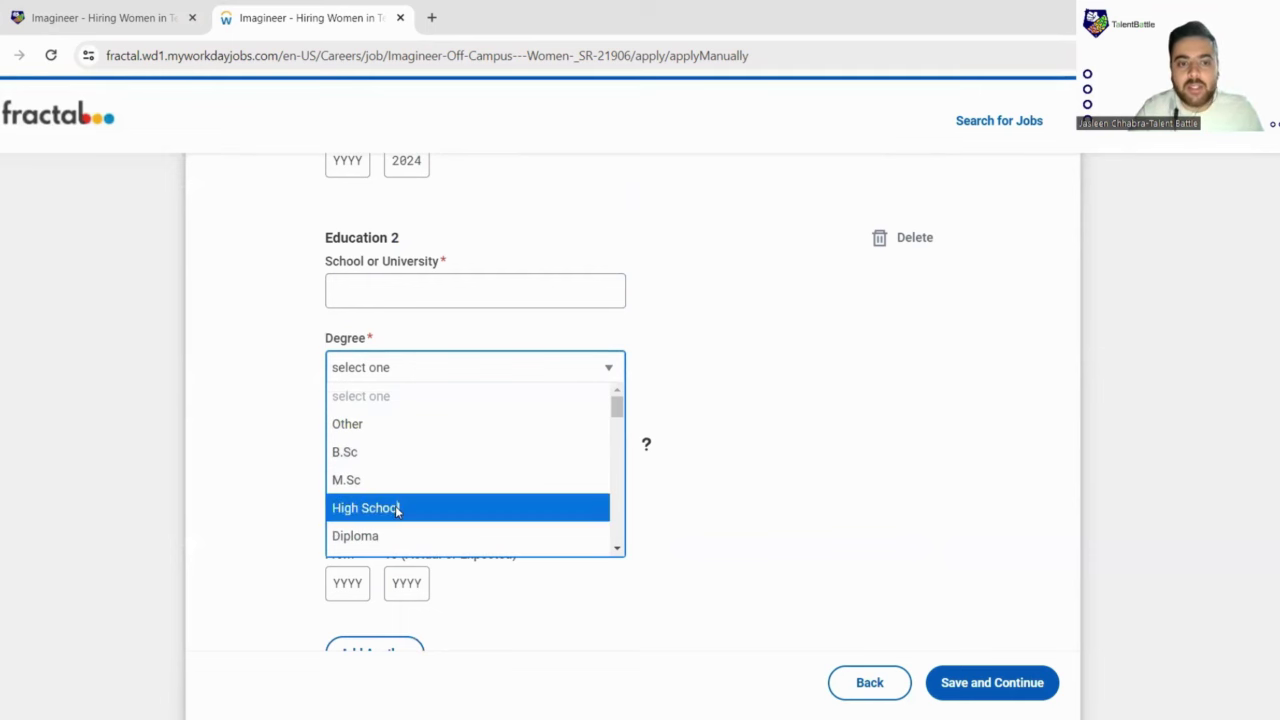
Step: Browse the Education 2 degree options again and close the list, keeping High School
scroll(494, 451, "down", 1)
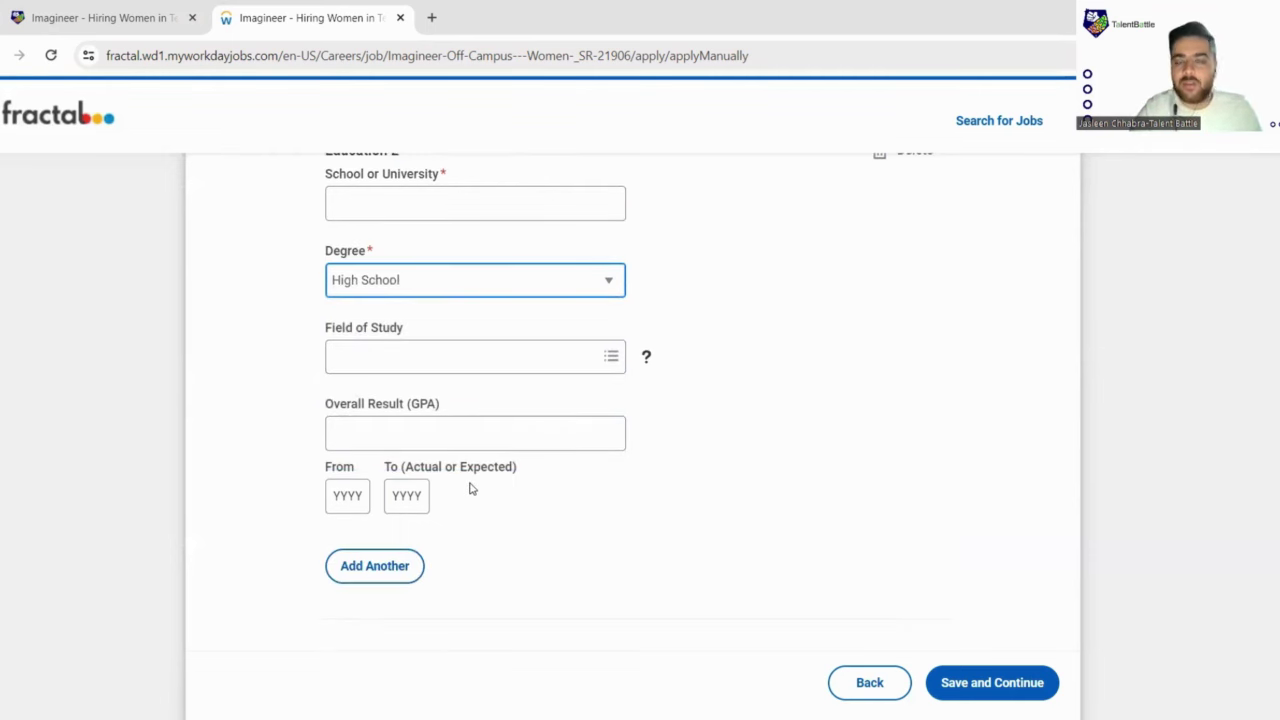
left_click(609, 283)
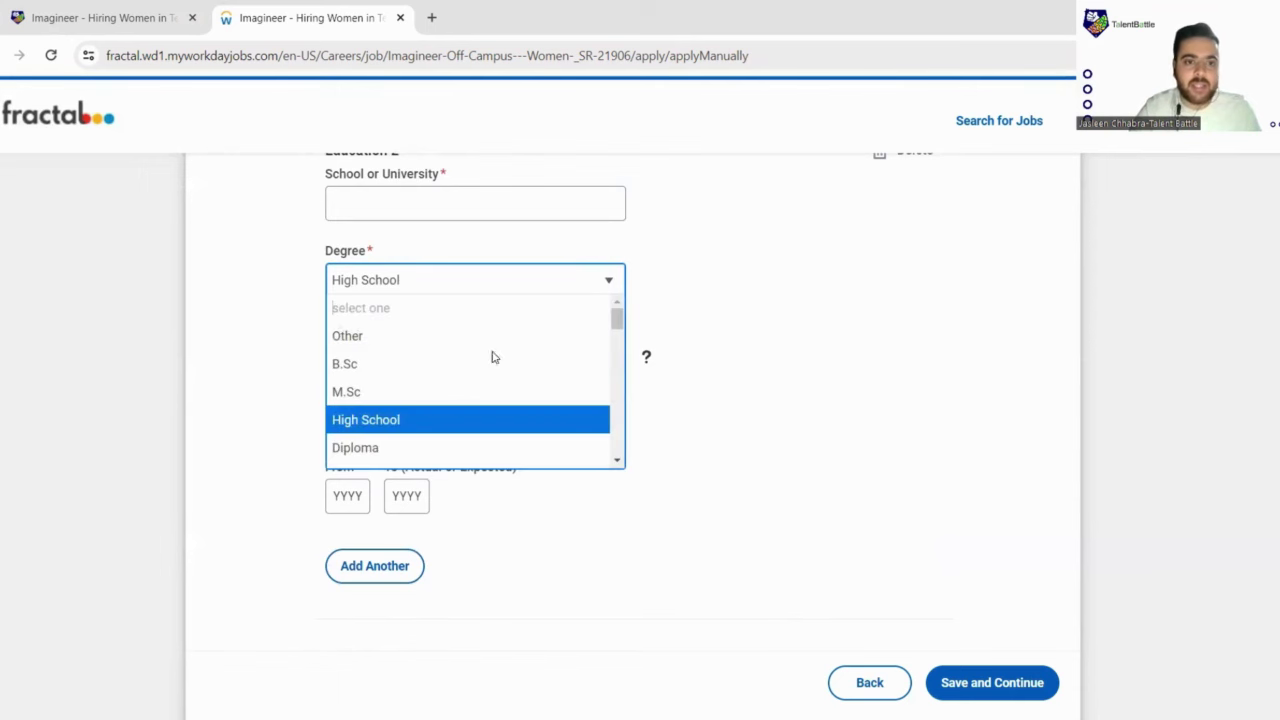
scroll(466, 377, "down", 1)
scroll(463, 380, "down", 4)
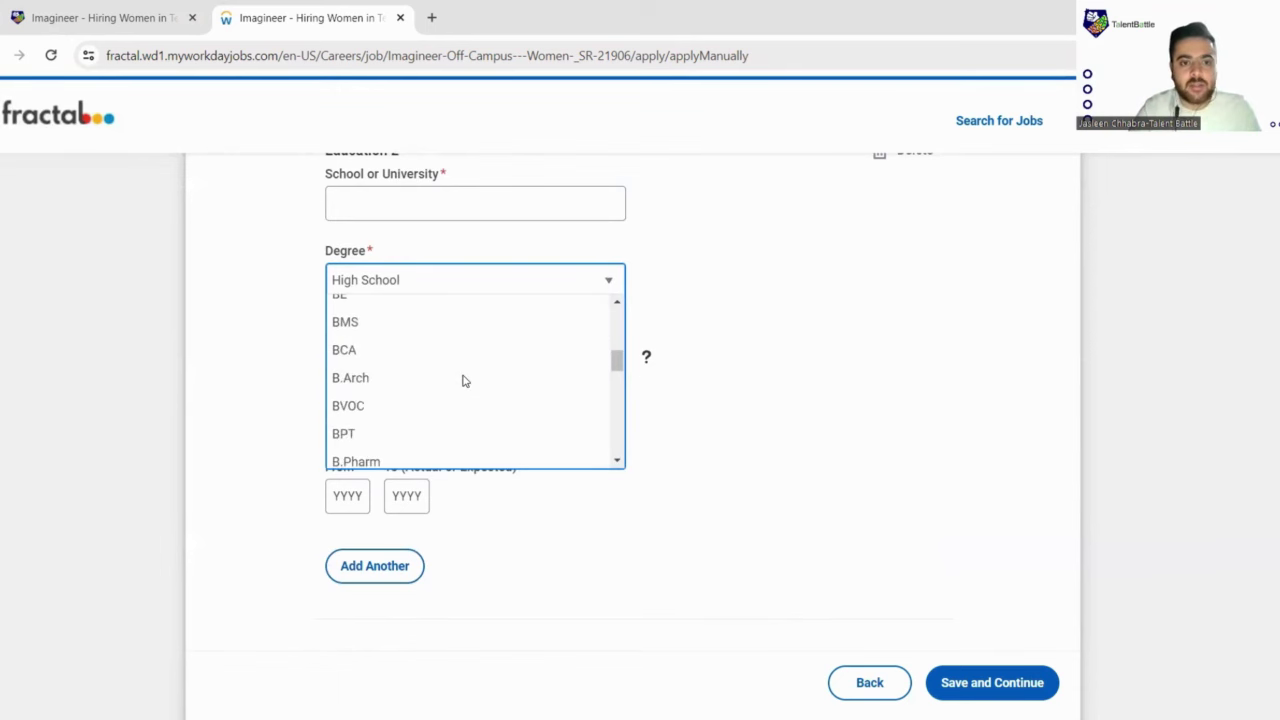
scroll(466, 380, "down", 3)
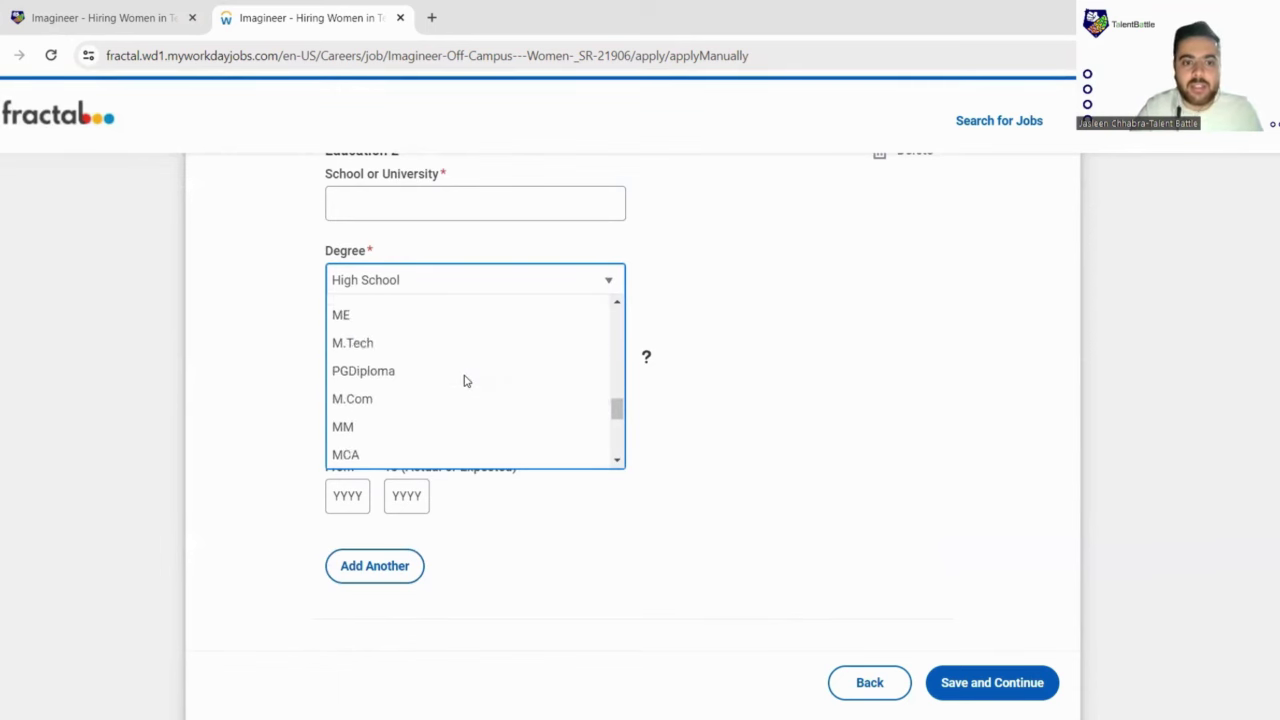
left_click(743, 366)
scroll(743, 364, "down", 5)
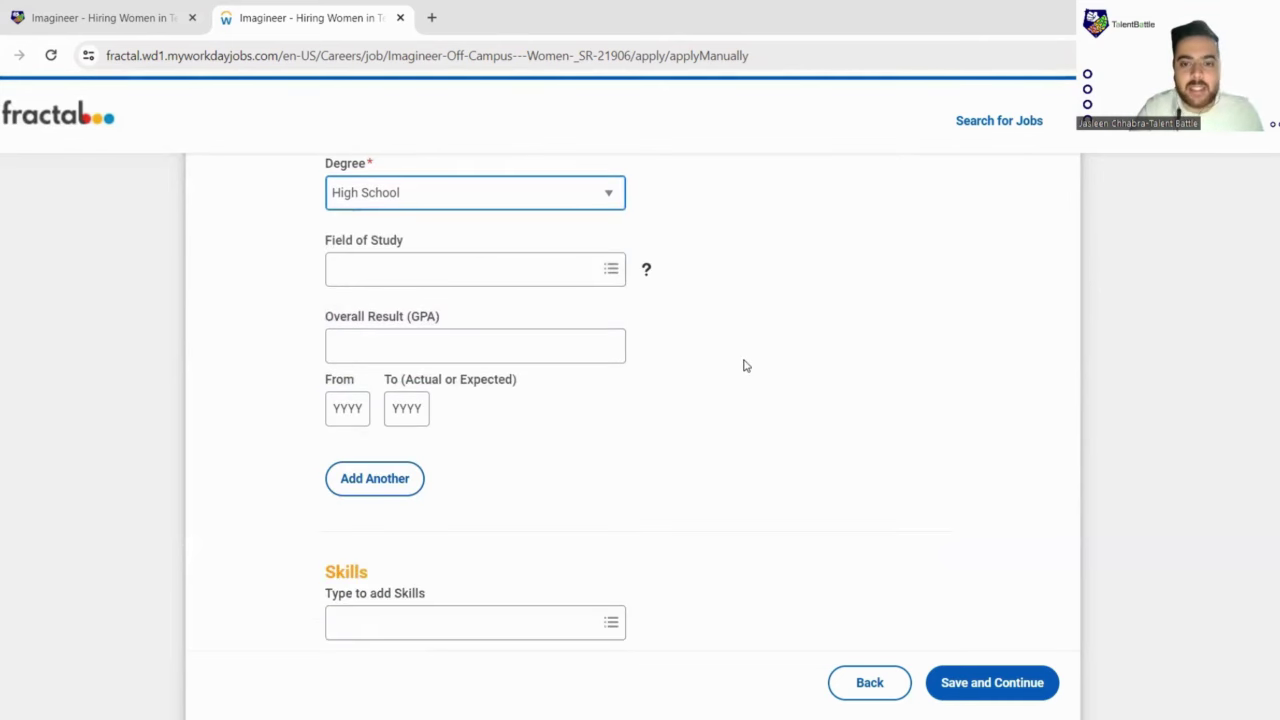
Step: Fill in My Experience with skills and the resume PDF under Resume/CV, then save it
scroll(540, 292, "up", 2)
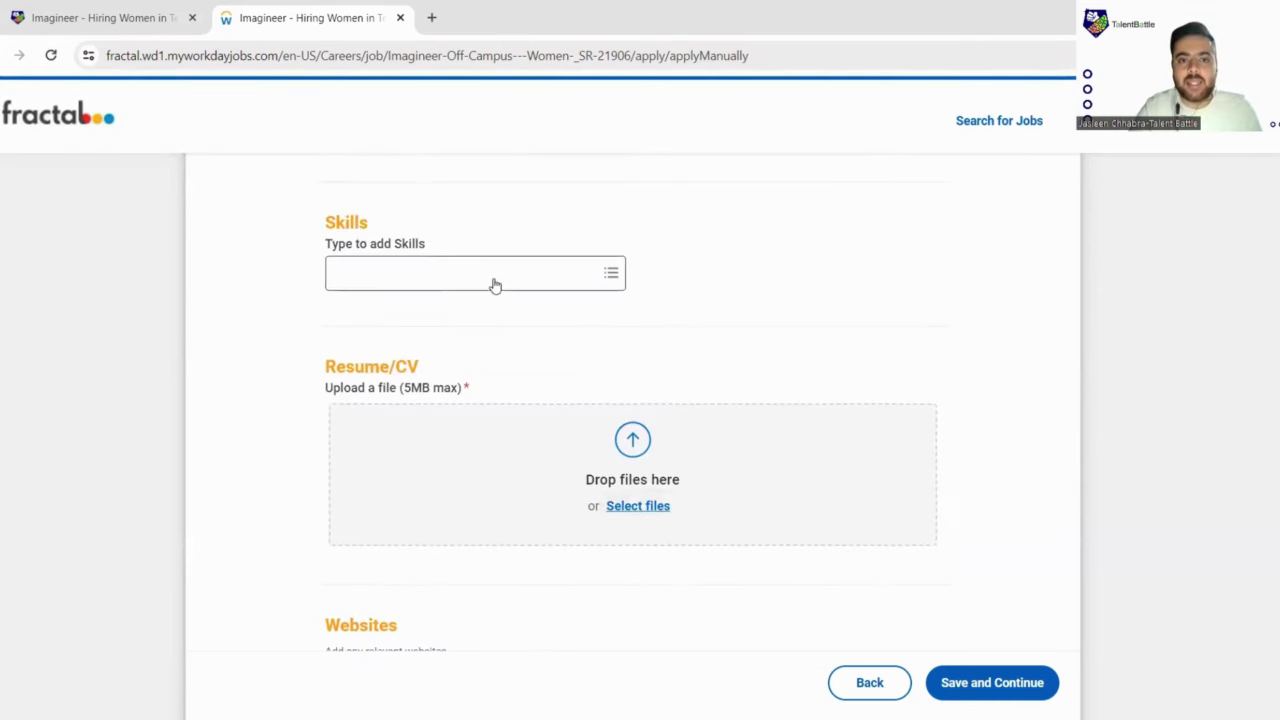
left_click(536, 268)
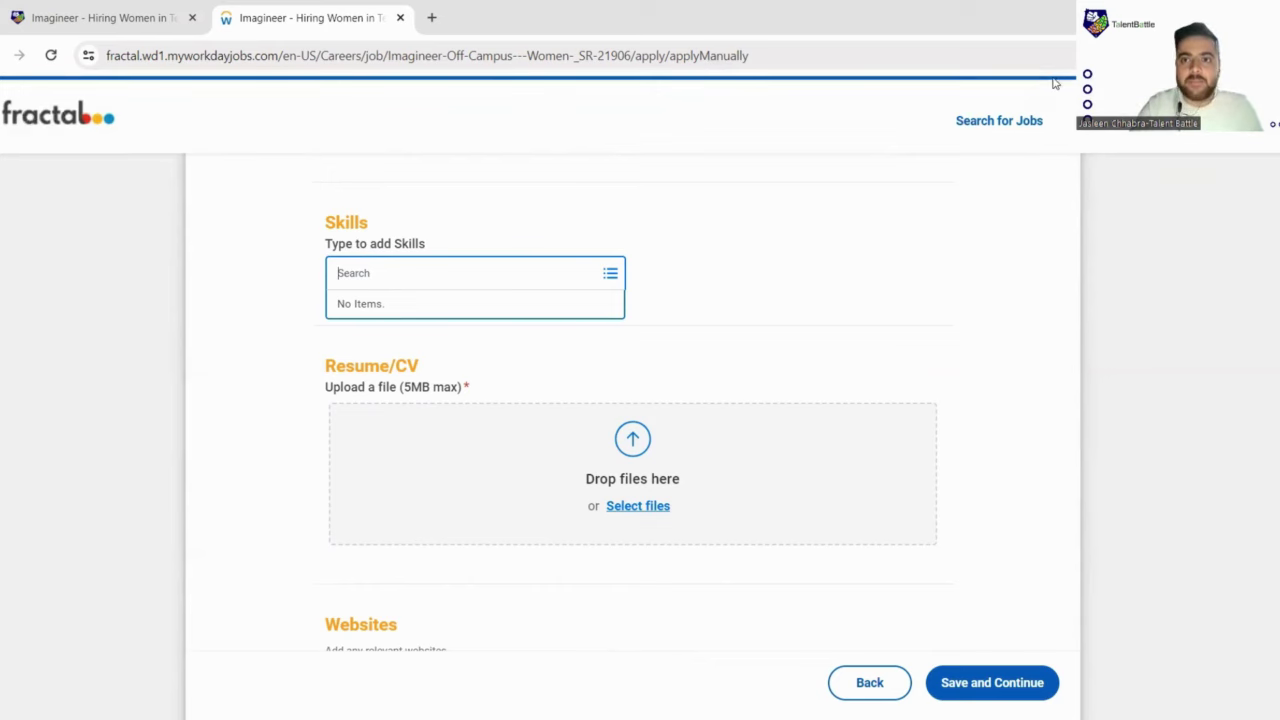
scroll(1054, 83, "up", 1)
scroll(808, 277, "down", 2)
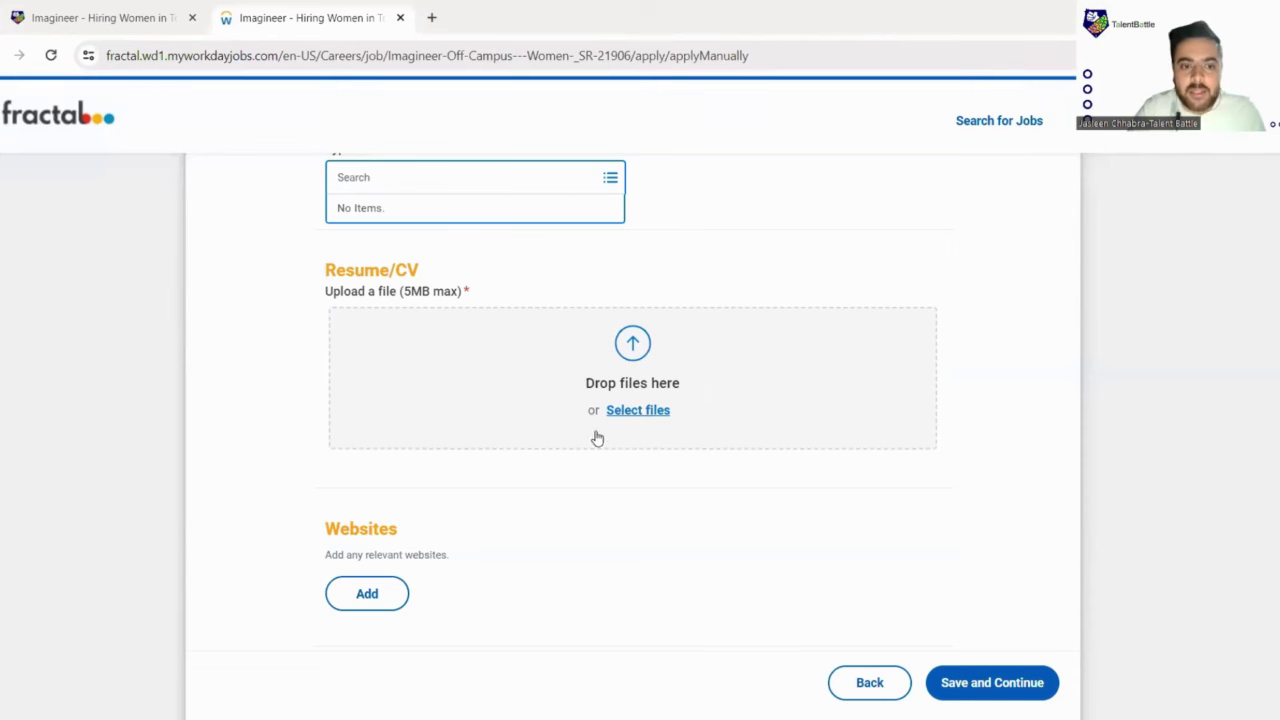
scroll(560, 415, "down", 2)
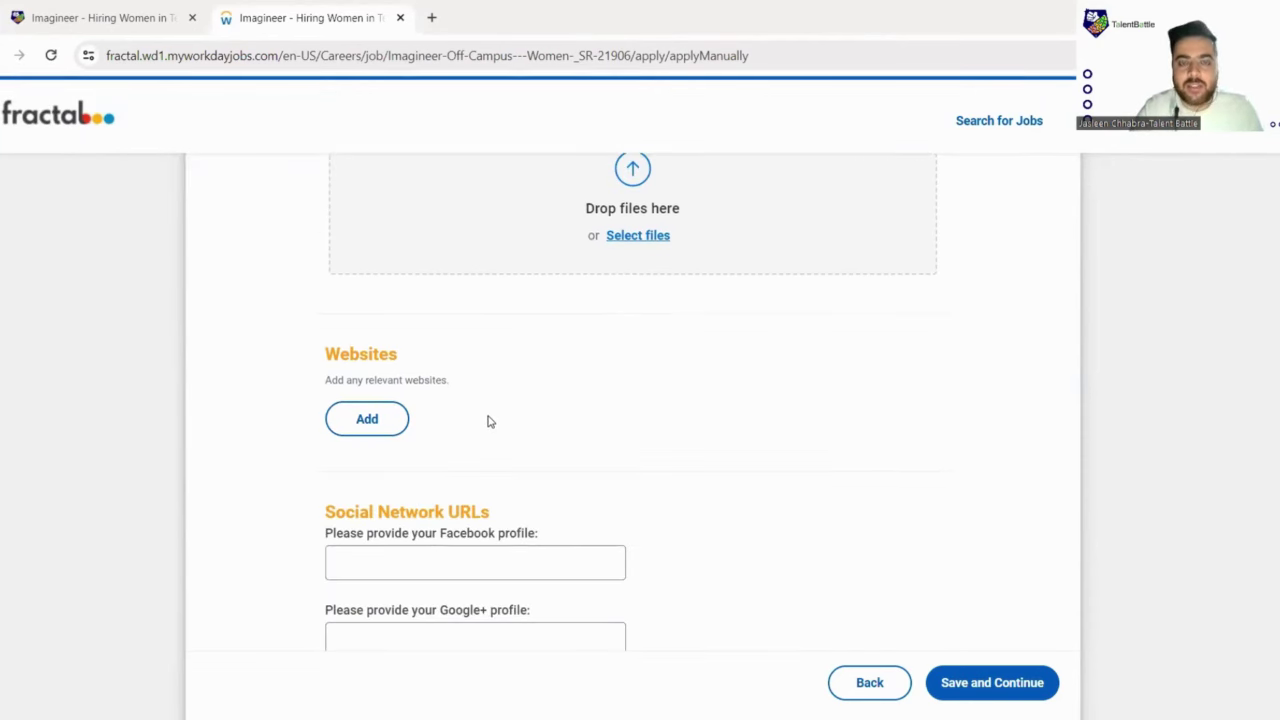
scroll(445, 431, "down", 3)
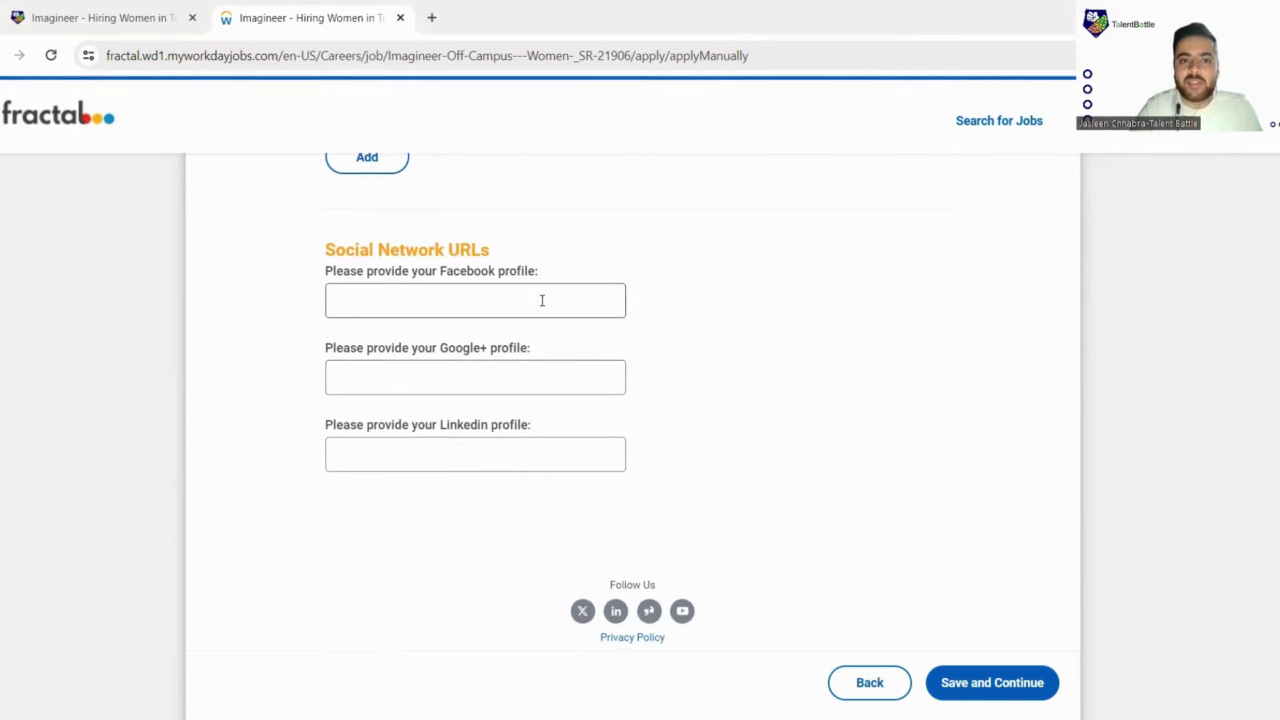
scroll(557, 403, "down", 1)
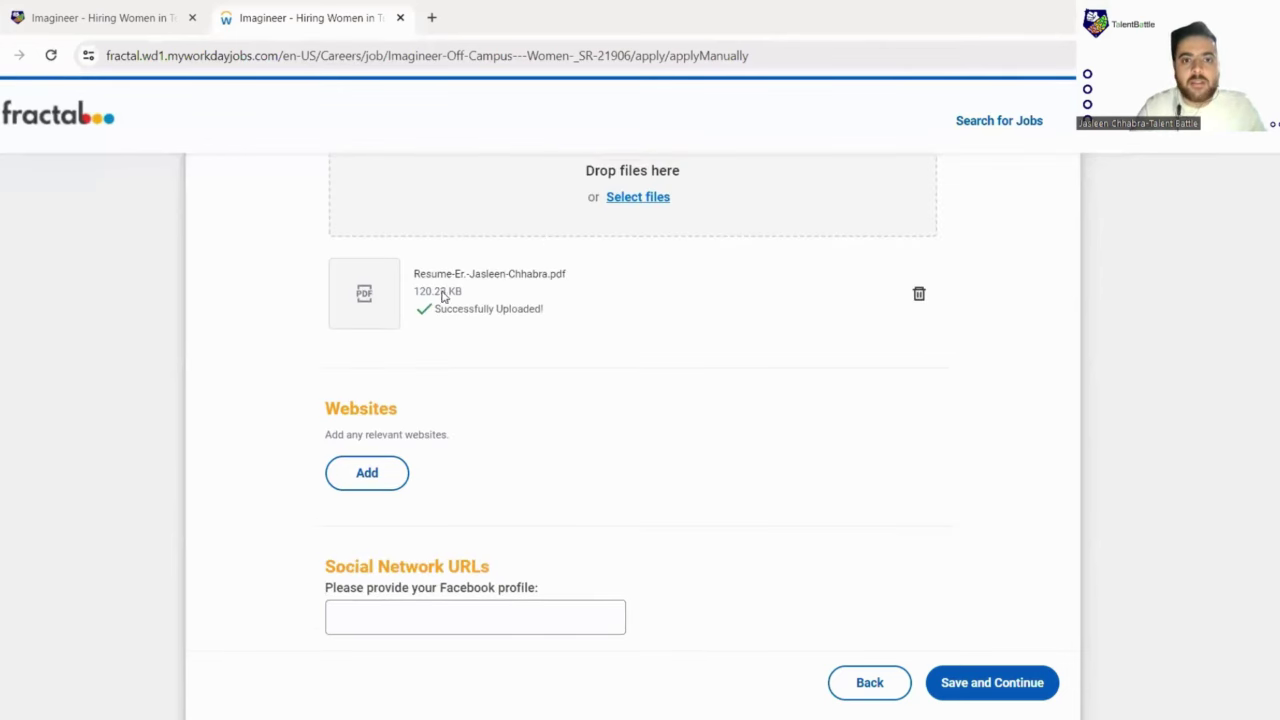
scroll(988, 586, "down", 4)
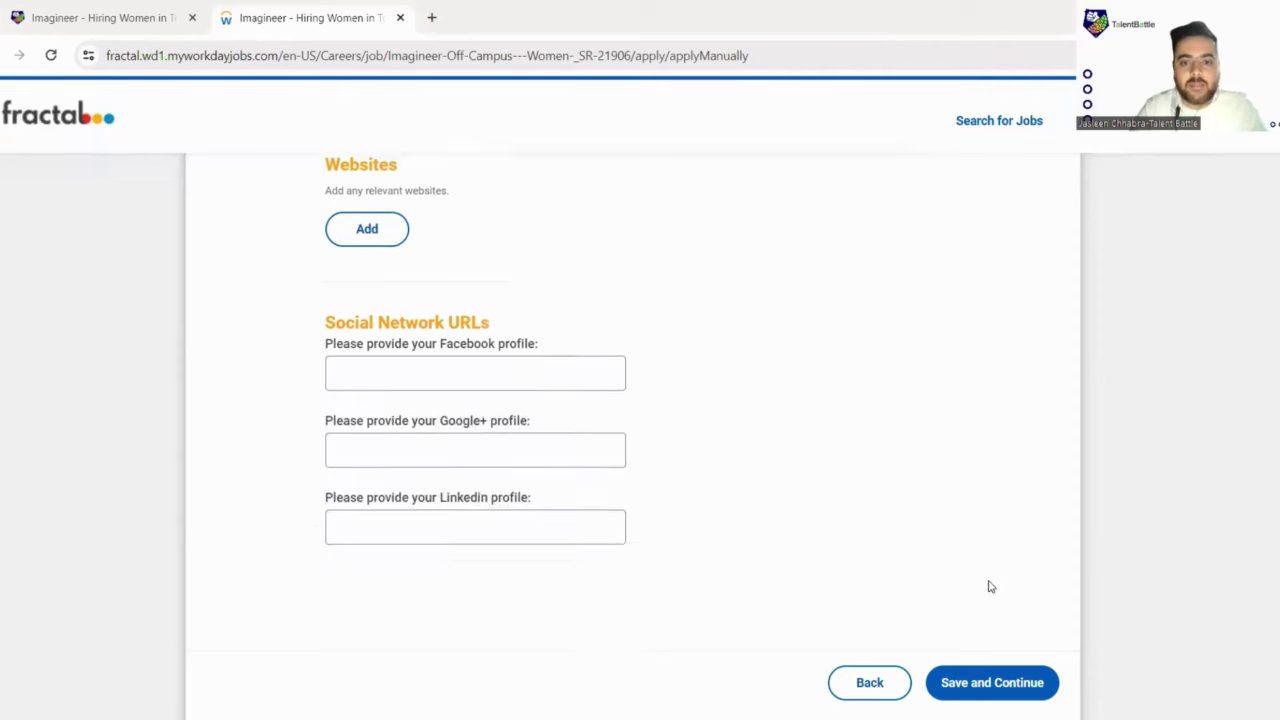
left_click(977, 686)
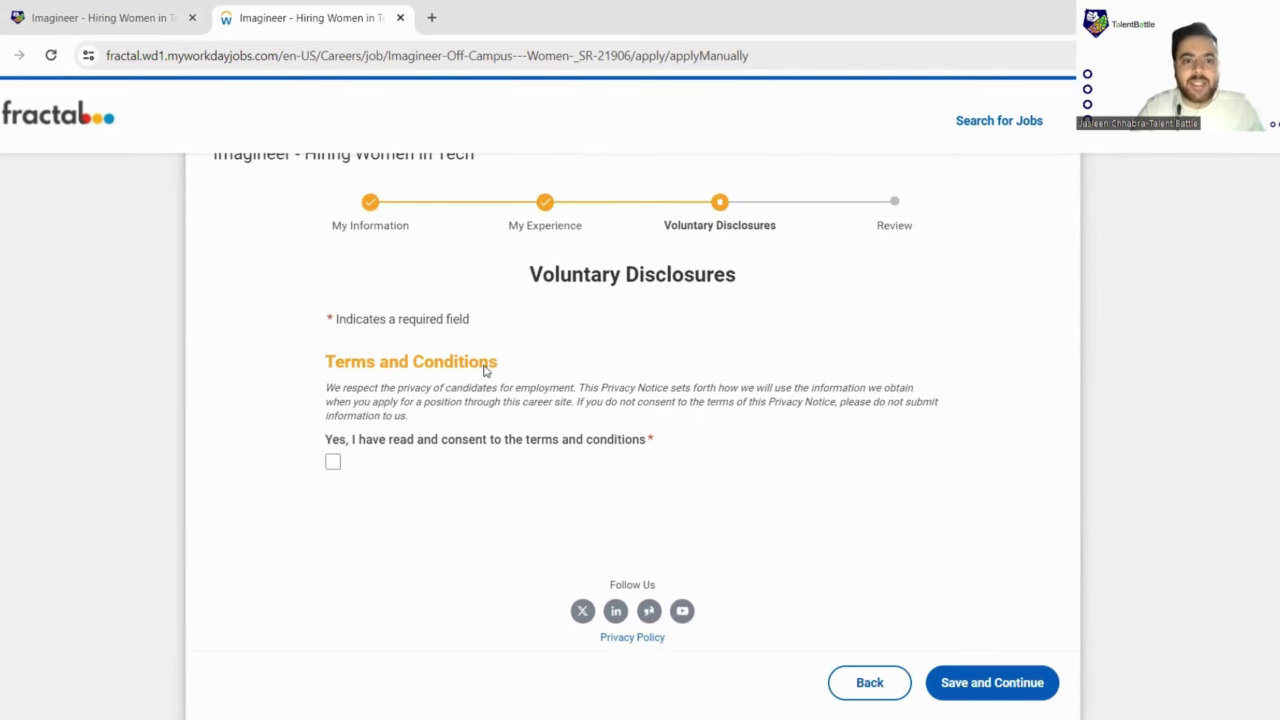
Step: Accept the terms and conditions and save the Voluntary Disclosures step
left_click(333, 466)
scroll(630, 438, "down", 1)
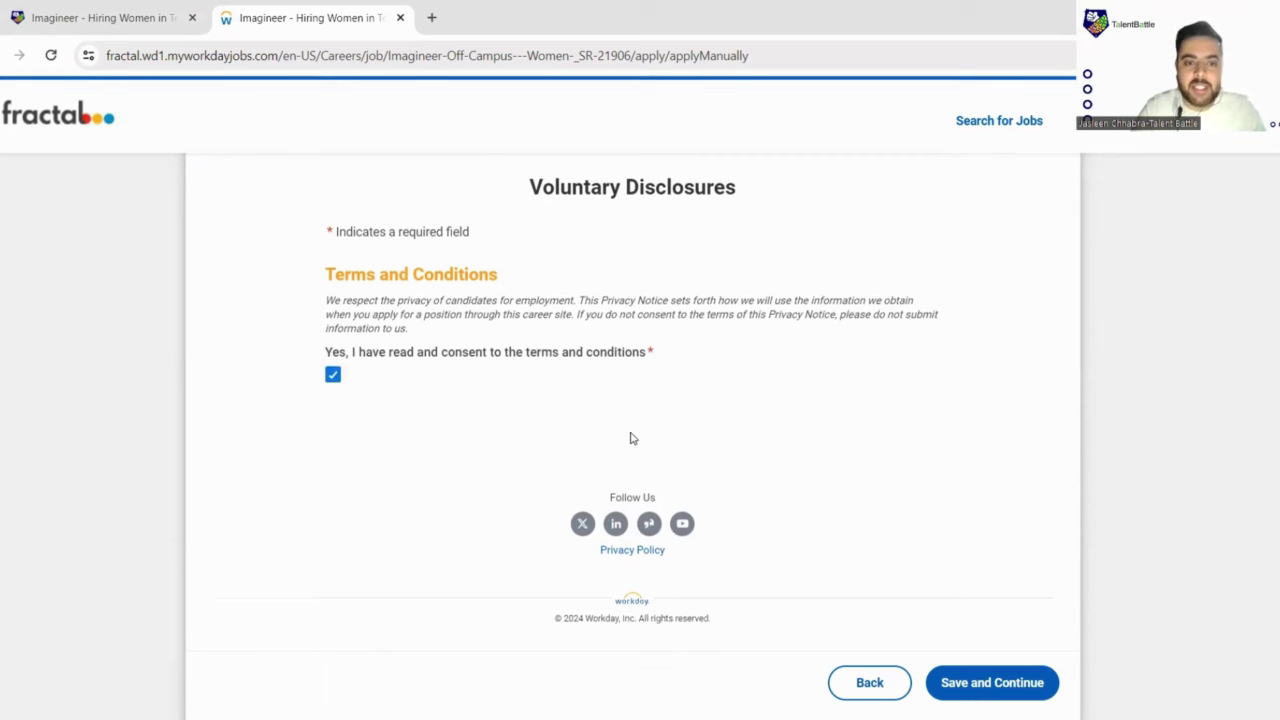
left_click(991, 686)
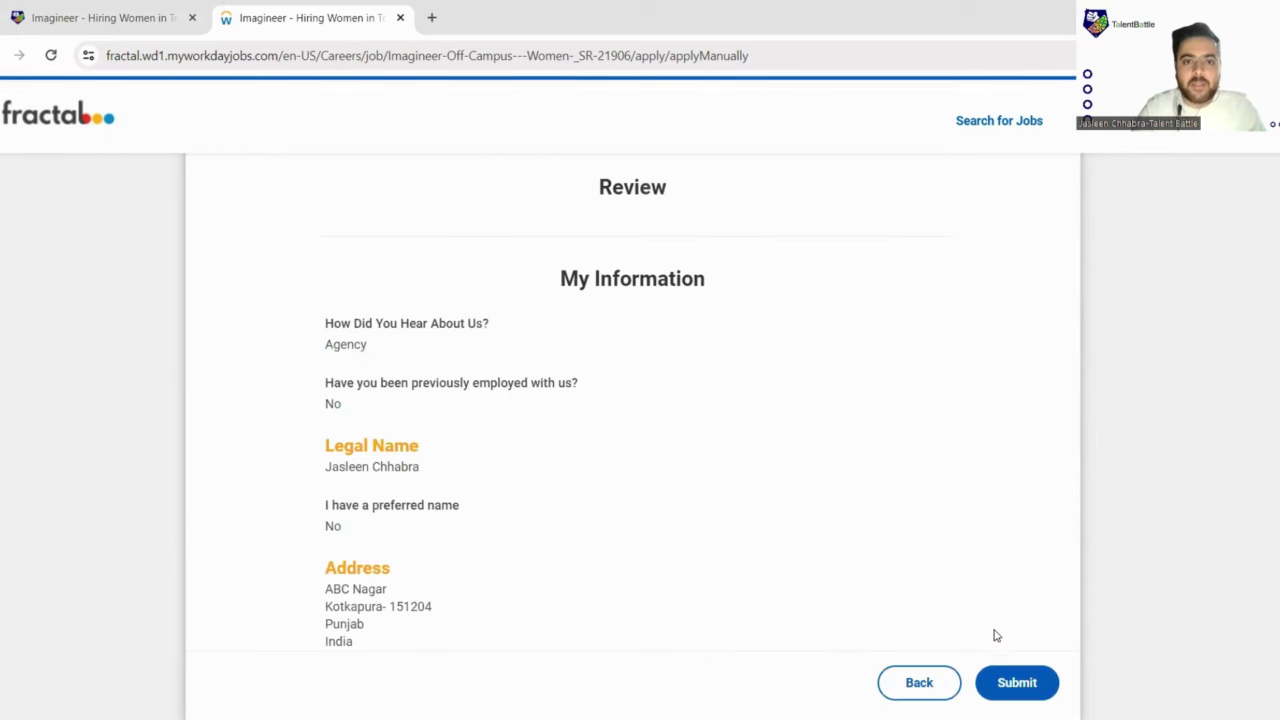
Step: Look over the Review page, confirming terms consent shows Yes
scroll(675, 385, "down", 13)
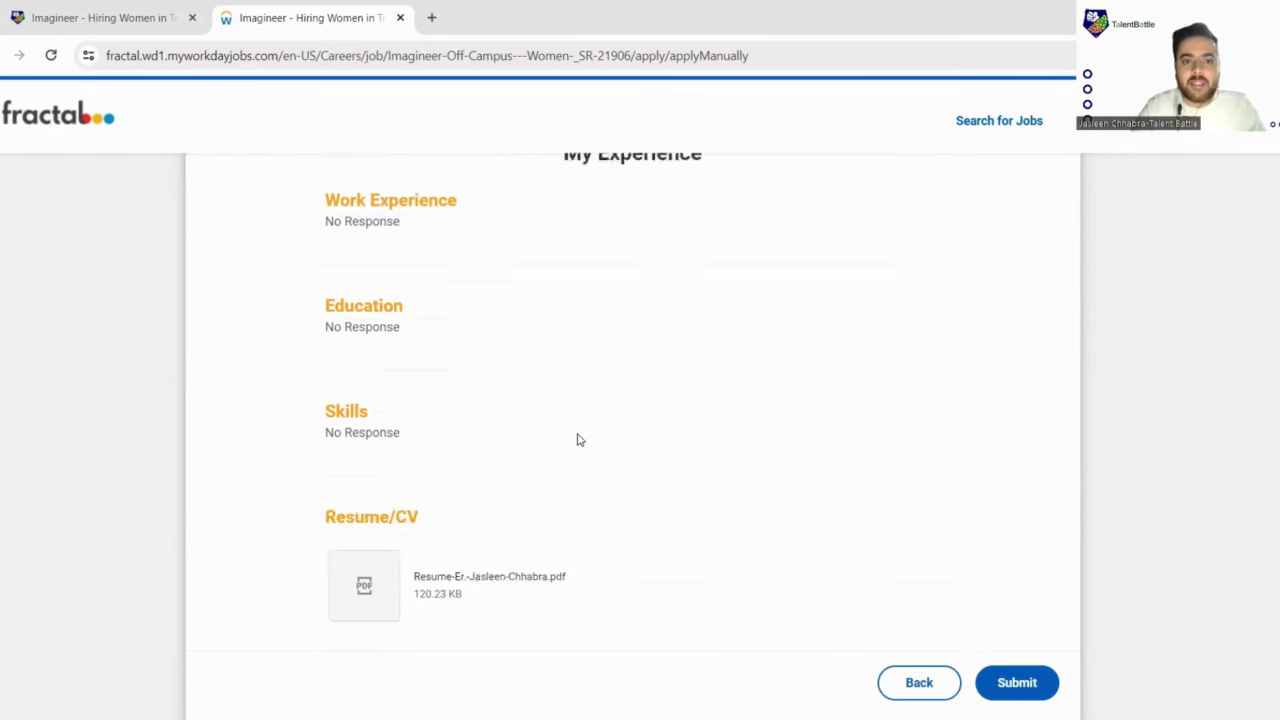
scroll(577, 480, "up", 7)
scroll(578, 482, "up", 10)
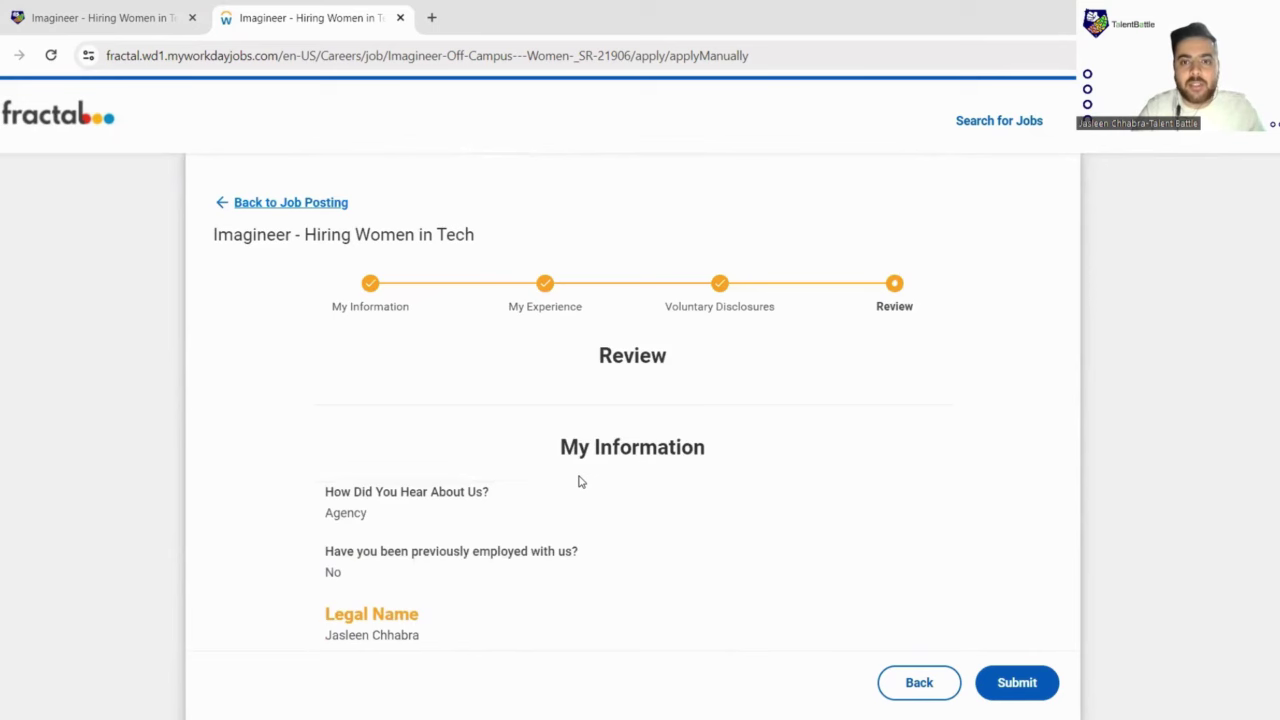
scroll(578, 482, "down", 8)
scroll(578, 482, "down", 10)
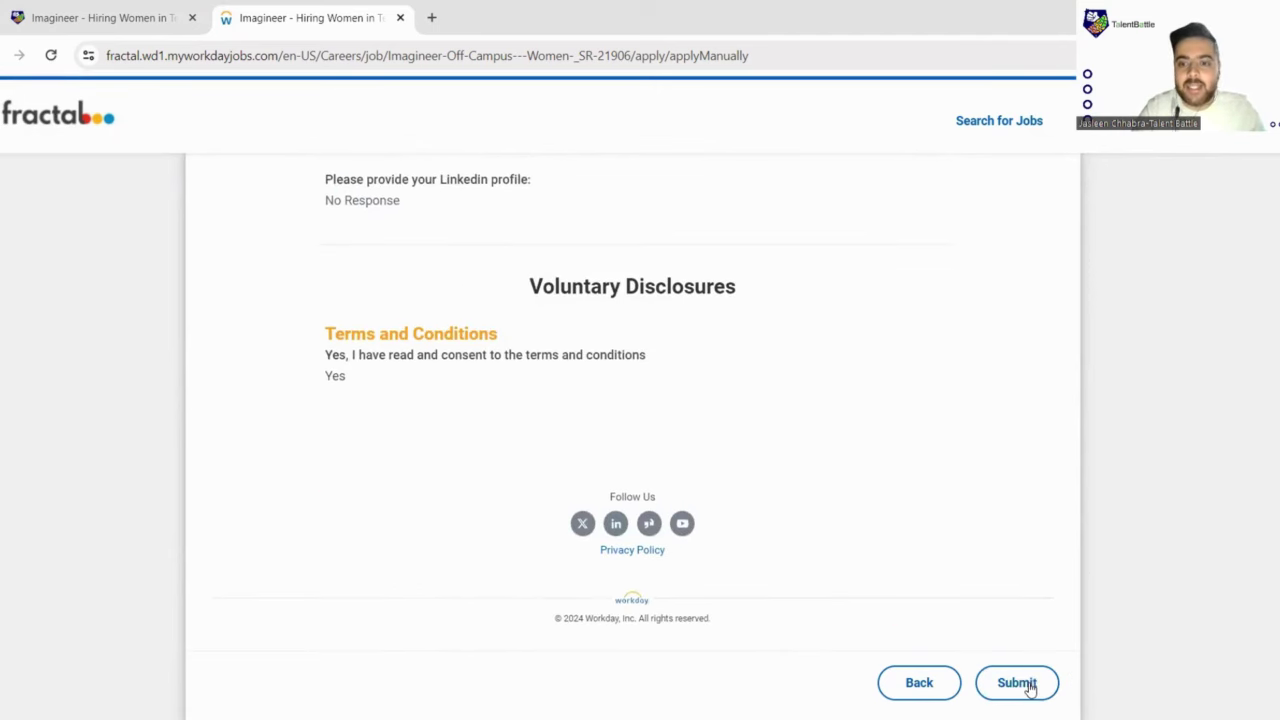
Step: Submit the Imagineer application and dismiss the Congratulations message to reach Candidate Home
left_click(1028, 686)
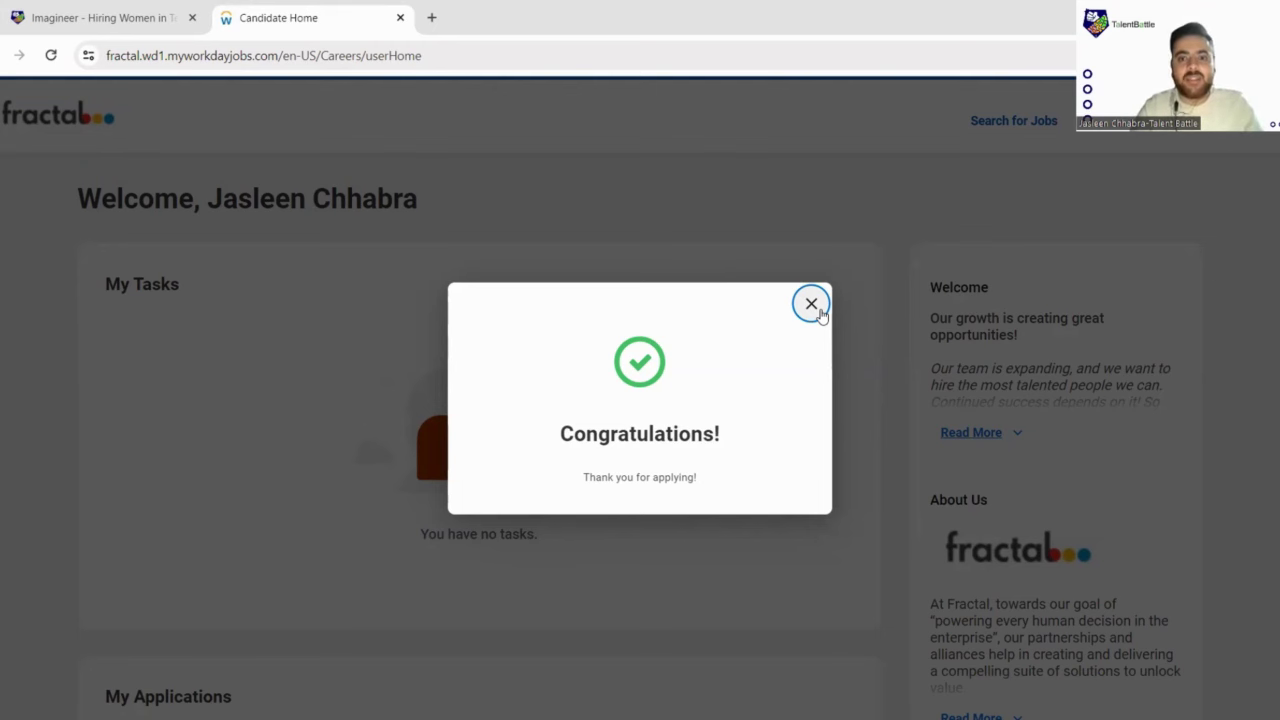
left_click(818, 310)
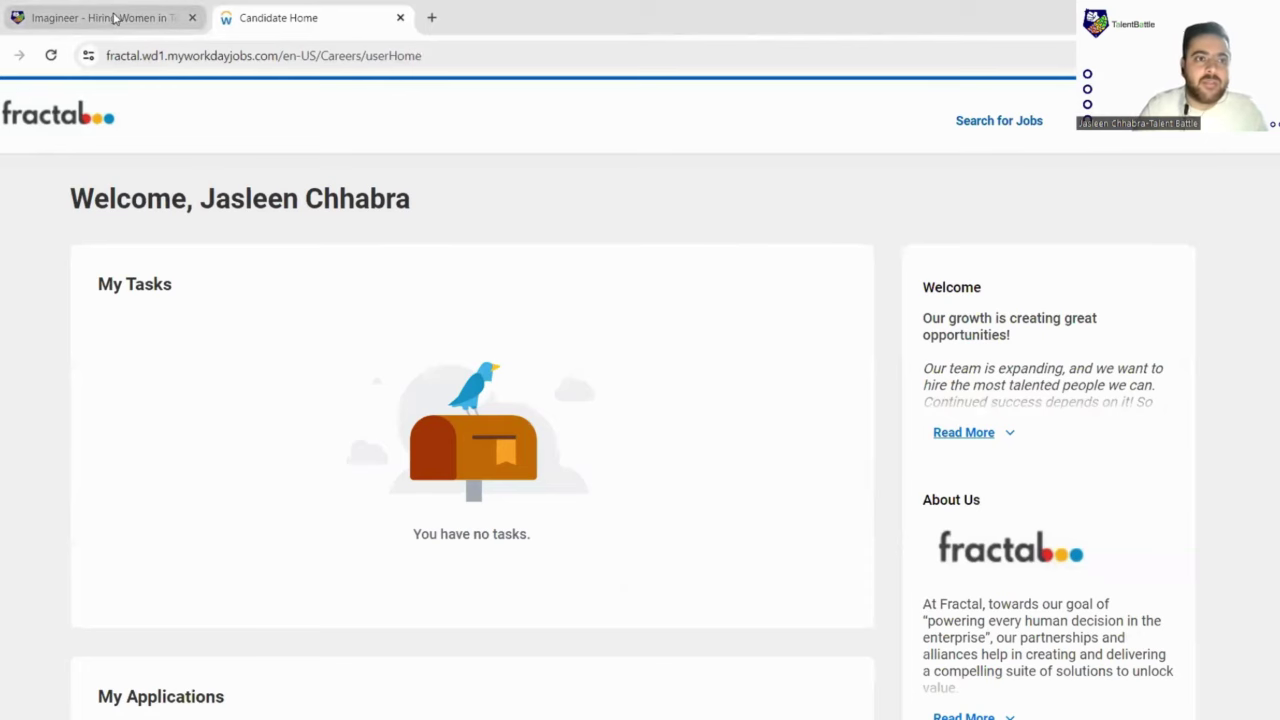
Step: Go back to the Talent Battle Imagineer posting and read down to its Evaluation Process
left_click(115, 18)
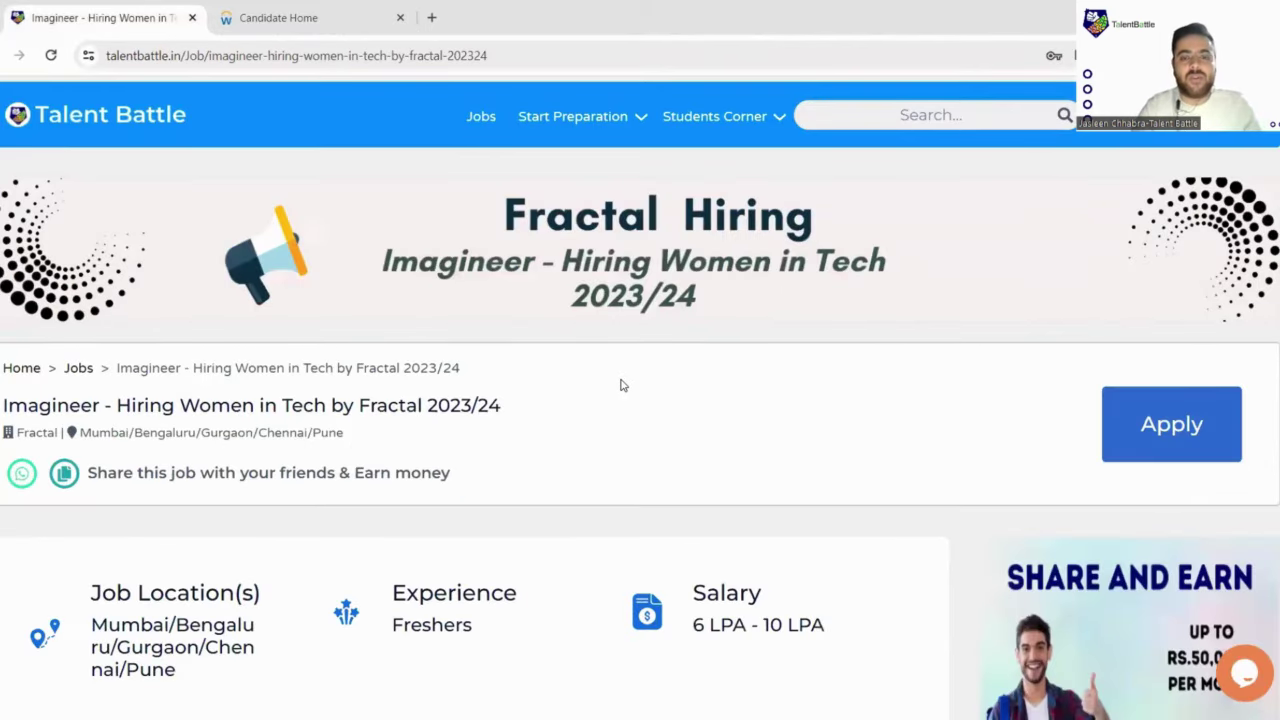
scroll(620, 385, "down", 1)
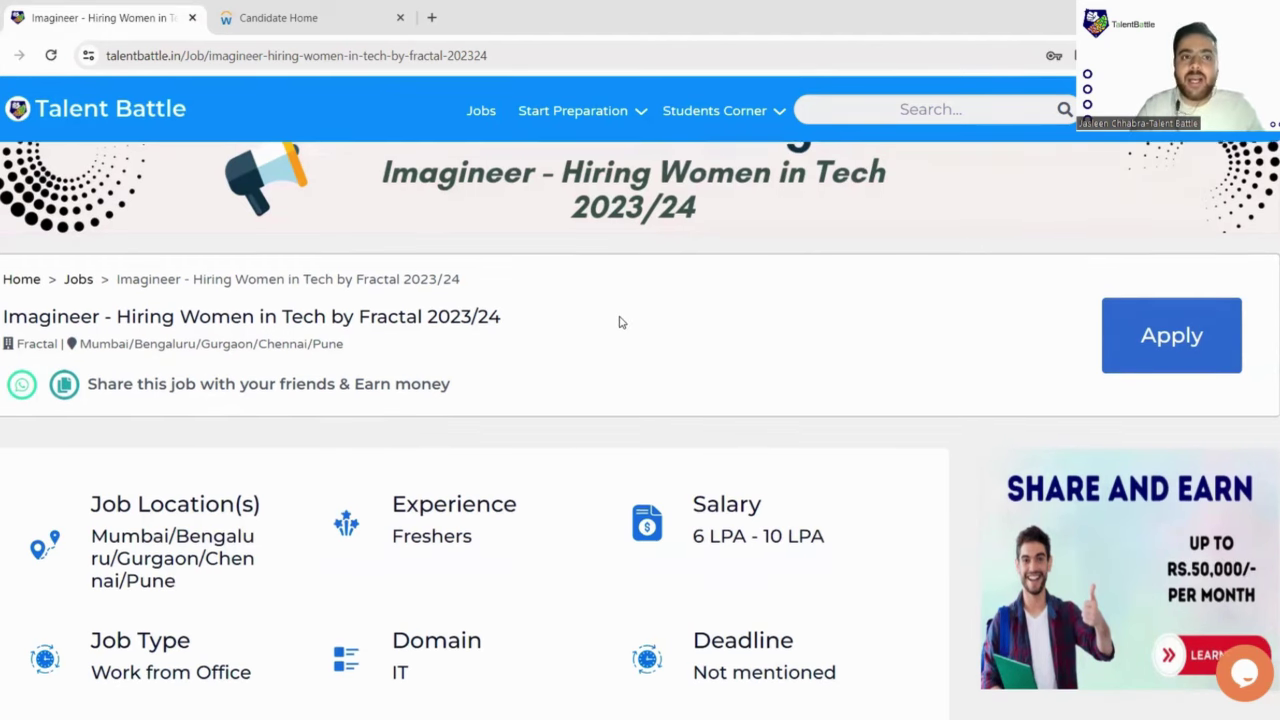
scroll(619, 322, "down", 1)
scroll(620, 322, "down", 7)
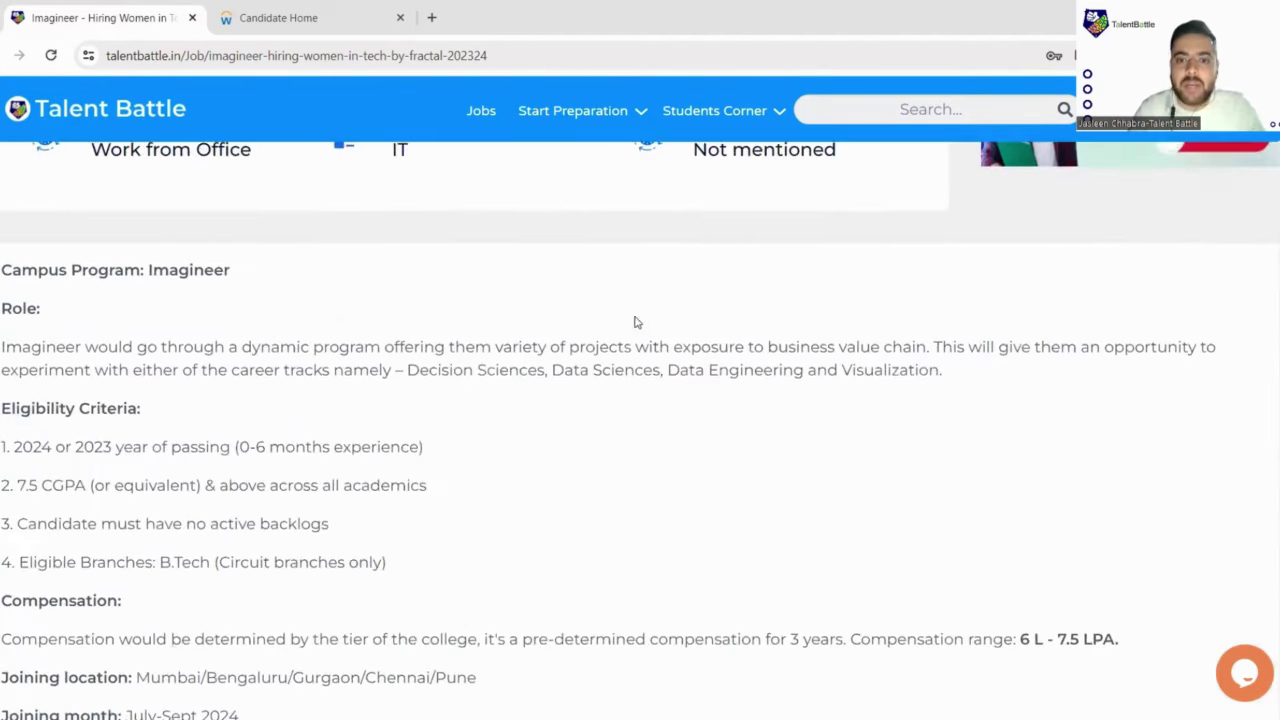